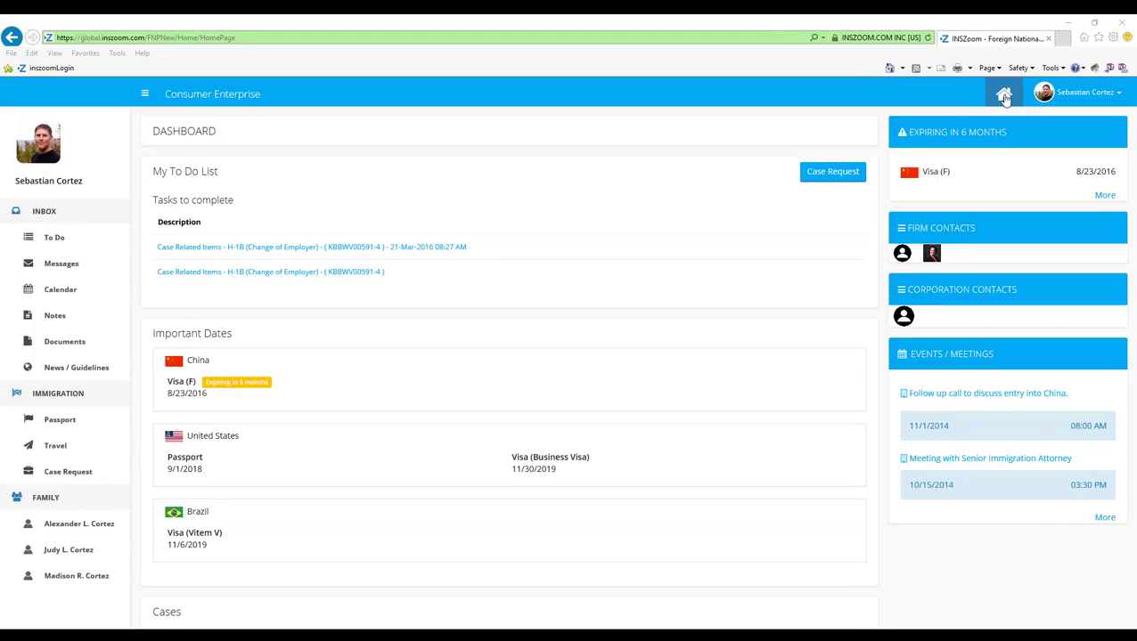
Step: Open the H-1B (Change of Employer) to-do item dated 21-Mar-2016 and review its questionnaire and case documents checklist
click(1004, 96)
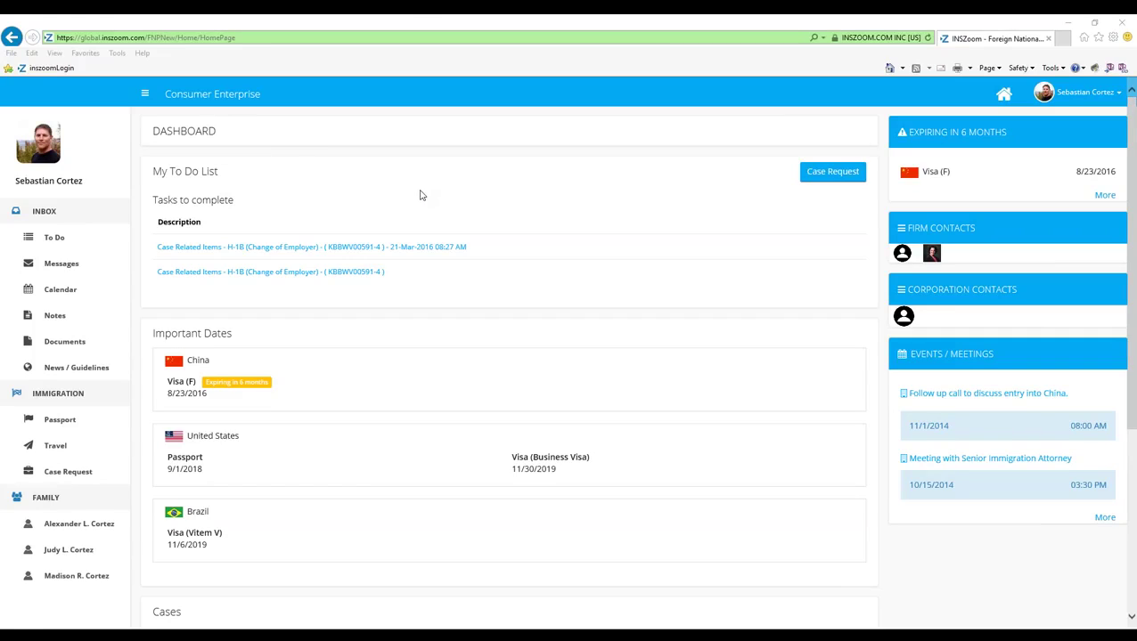
click(226, 250)
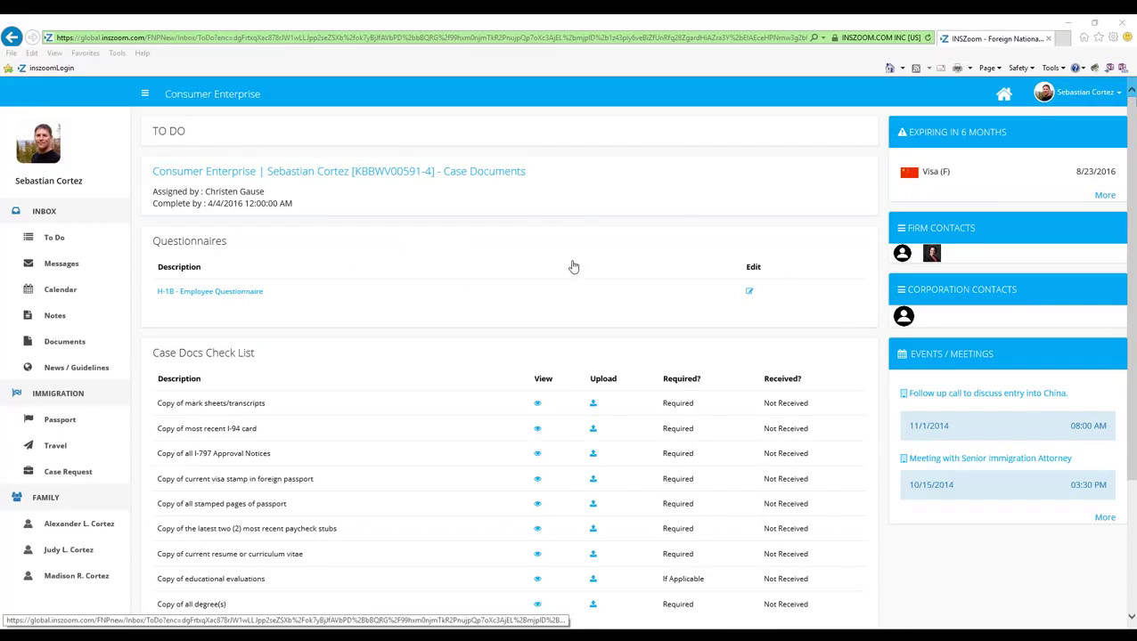
scroll(230, 216, down, 2)
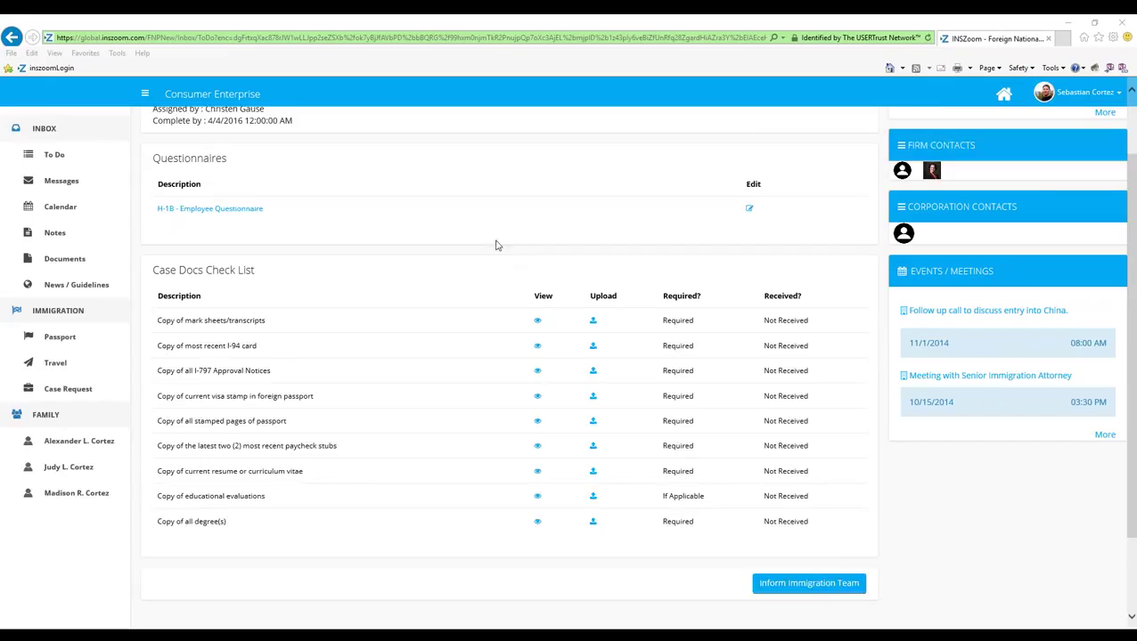
scroll(463, 228, down, 2)
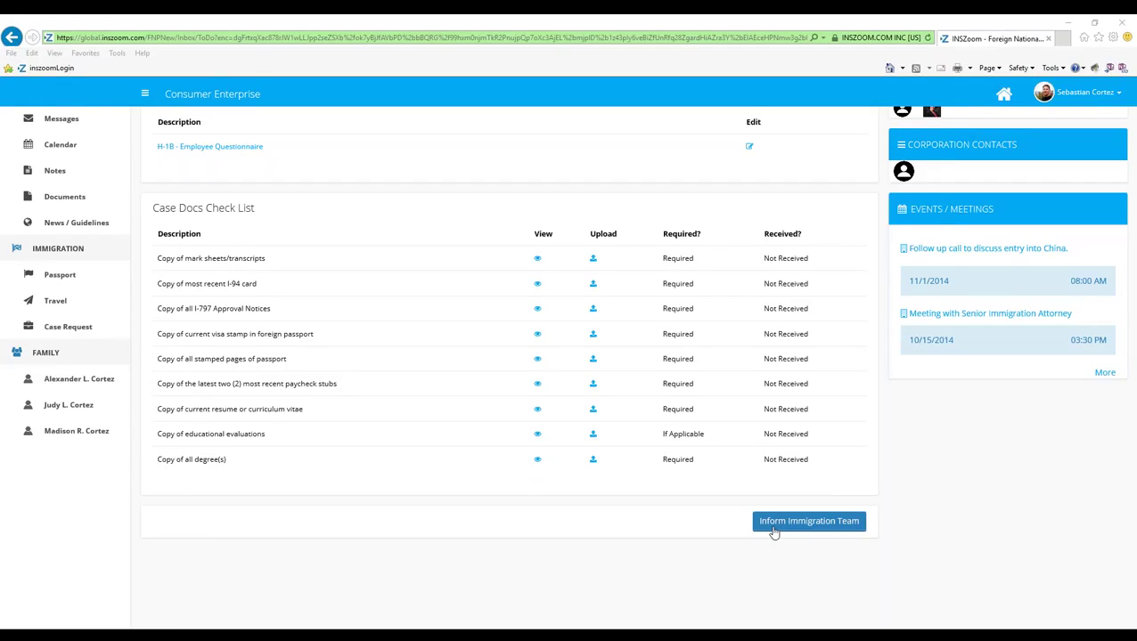
scroll(774, 531, up, 3)
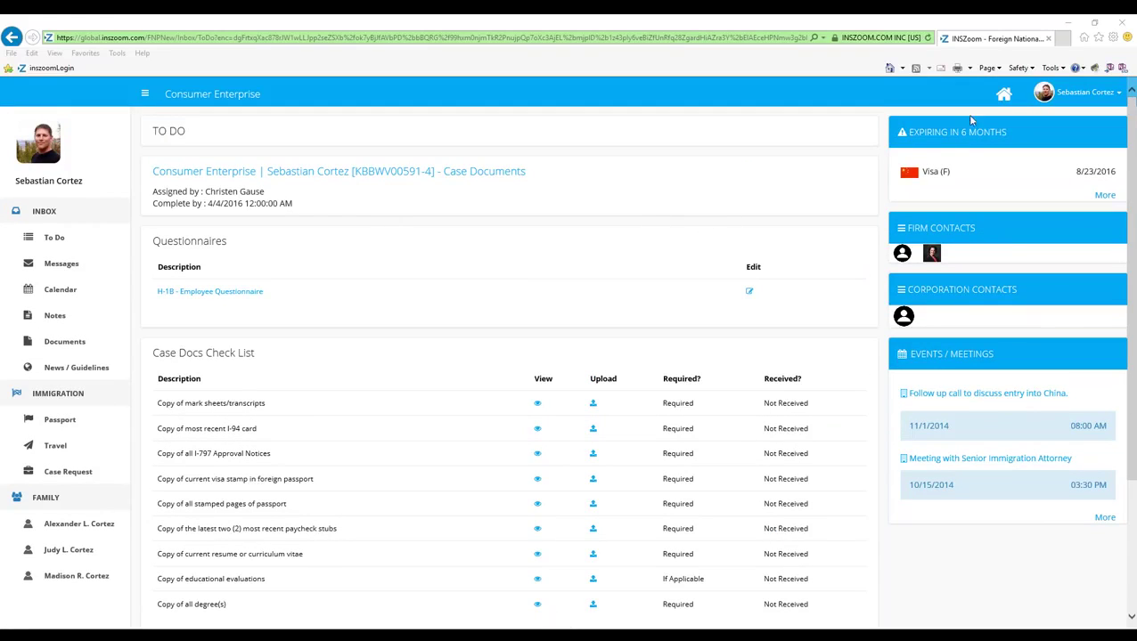
Step: Return to the dashboard and review its tasks, important dates by country, cases and visas
click(1003, 94)
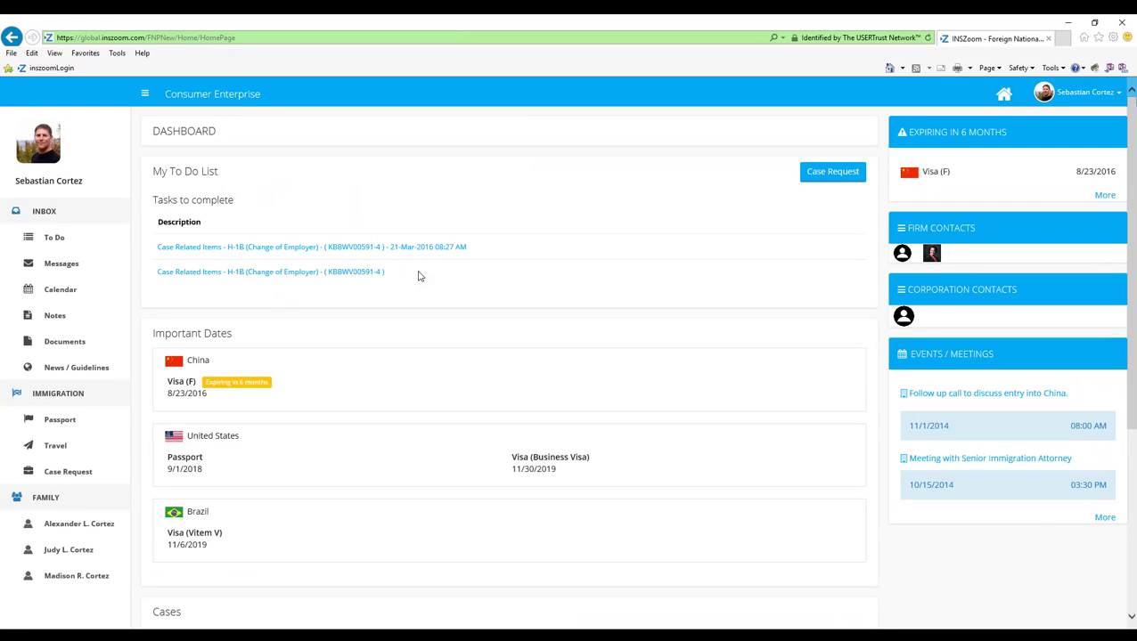
scroll(420, 278, down, 2)
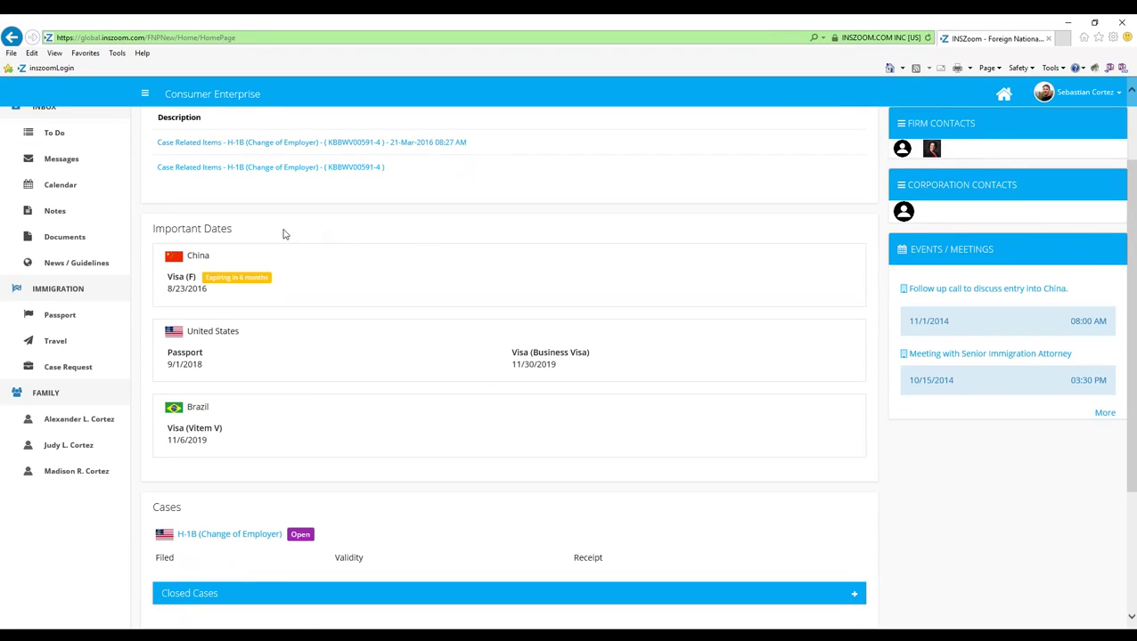
scroll(294, 234, up, 2)
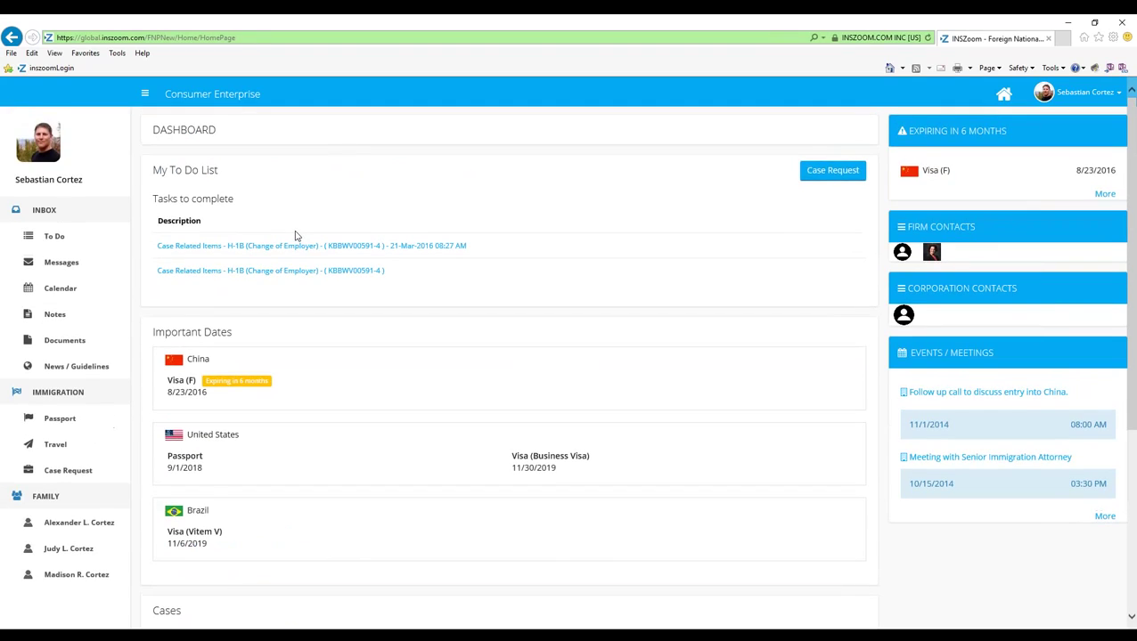
scroll(268, 245, down, 2)
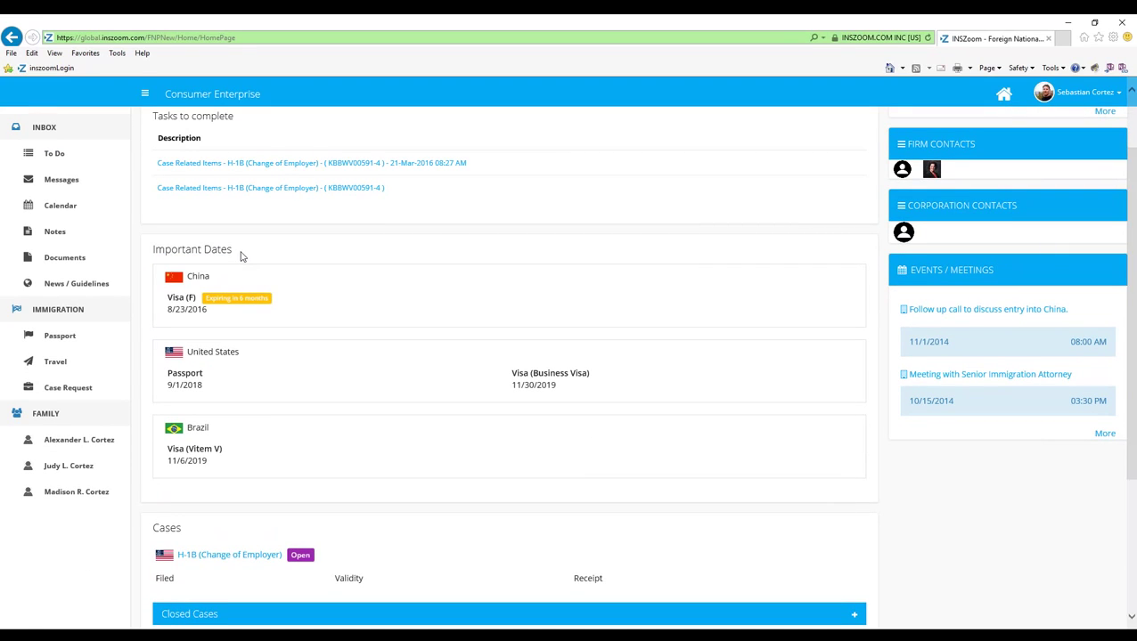
scroll(296, 260, down, 2)
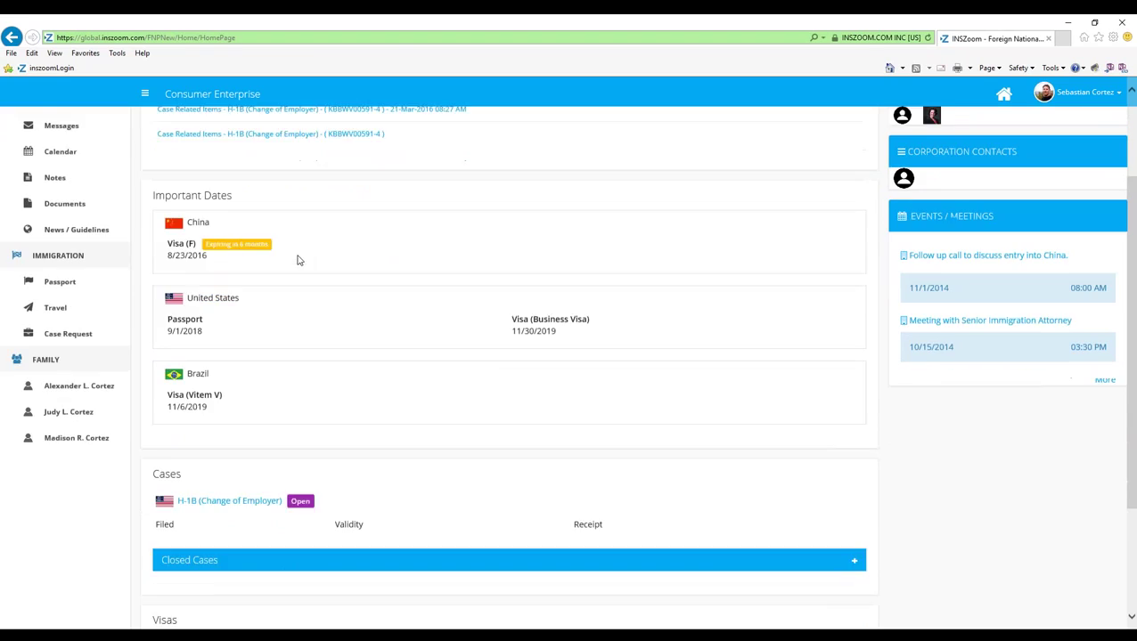
scroll(302, 256, up, 1)
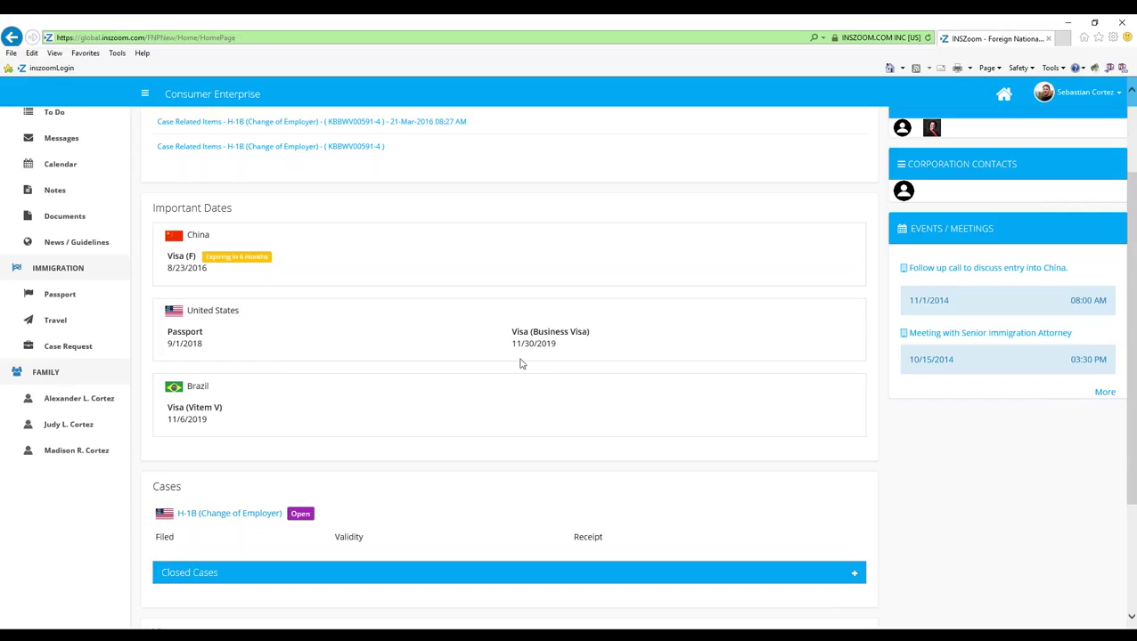
scroll(558, 343, down, 3)
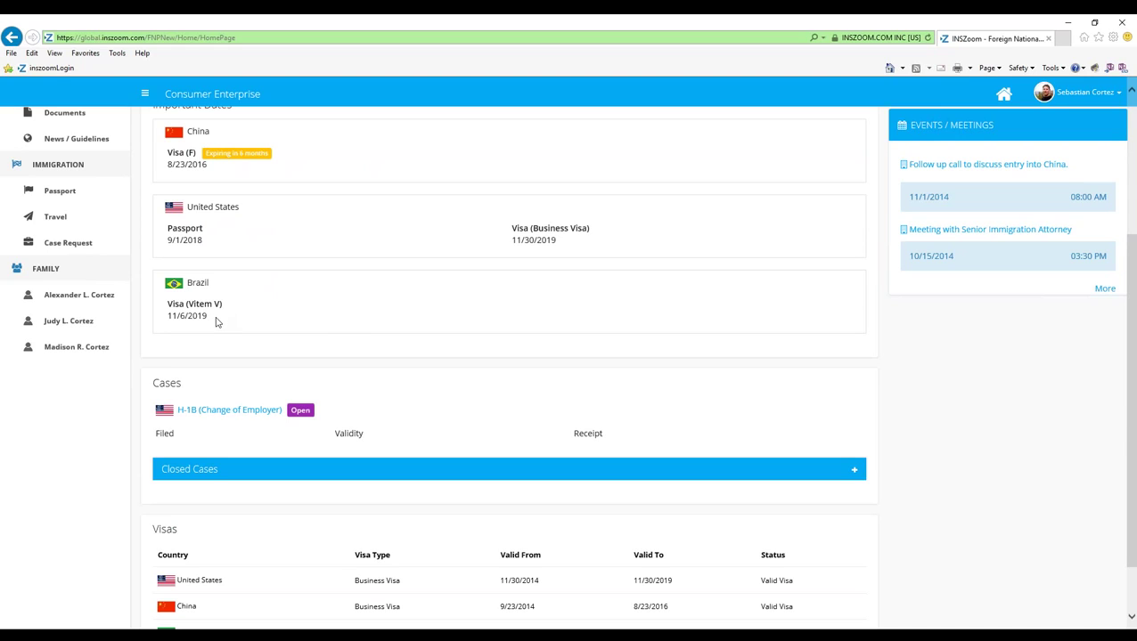
scroll(314, 326, up, 2)
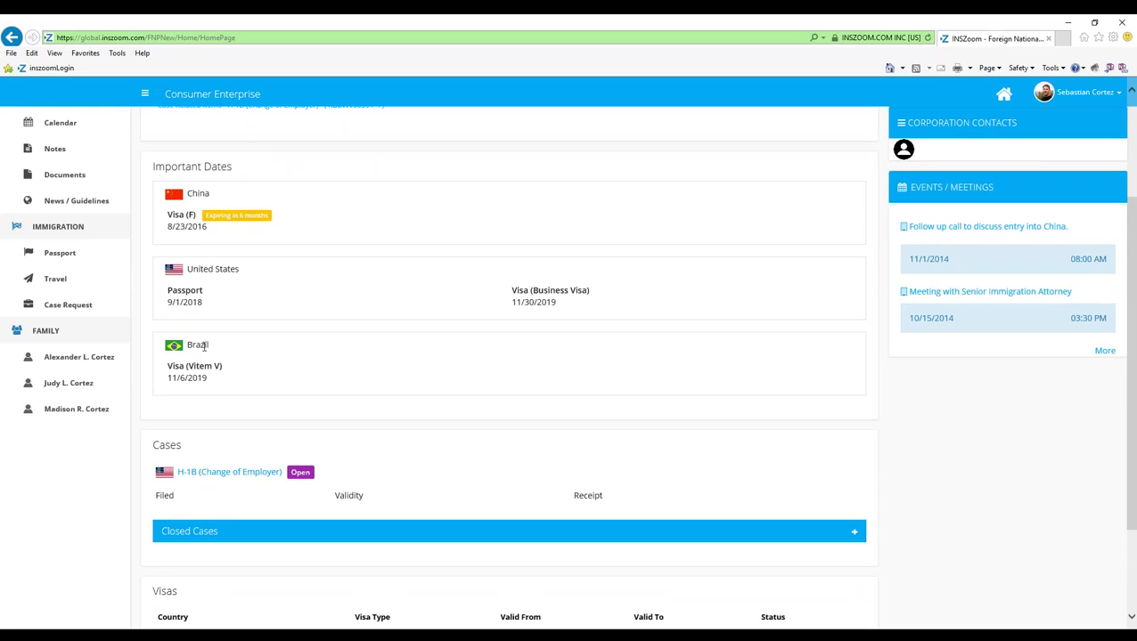
scroll(421, 325, down, 4)
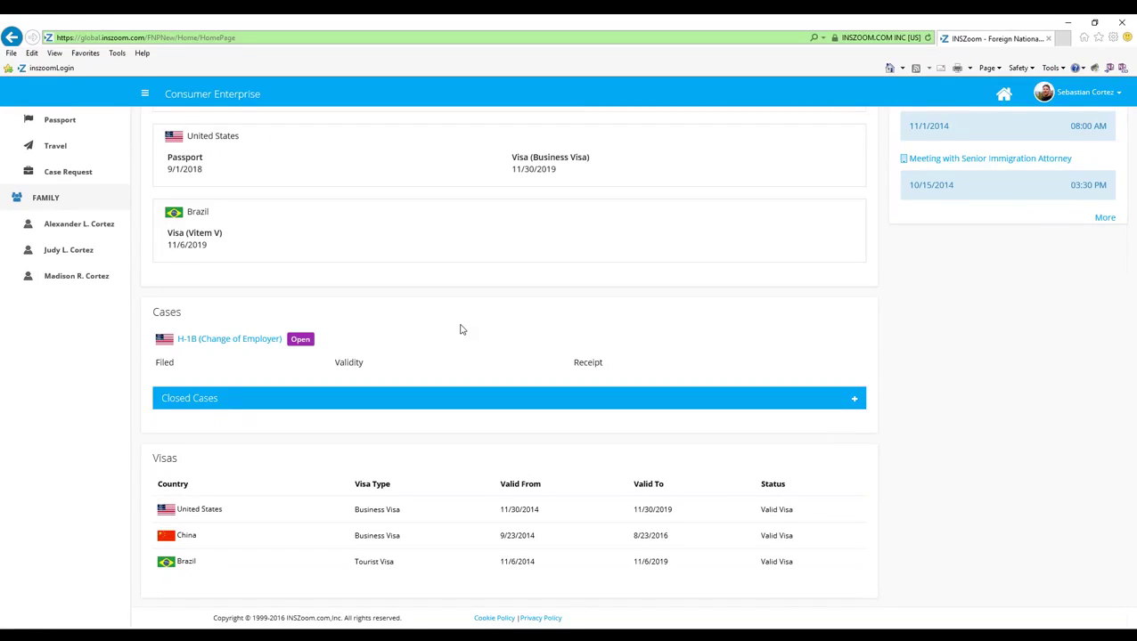
Step: Try to open the H-1B (Change of Employer) case, and expand and collapse the Closed Cases list
click(196, 339)
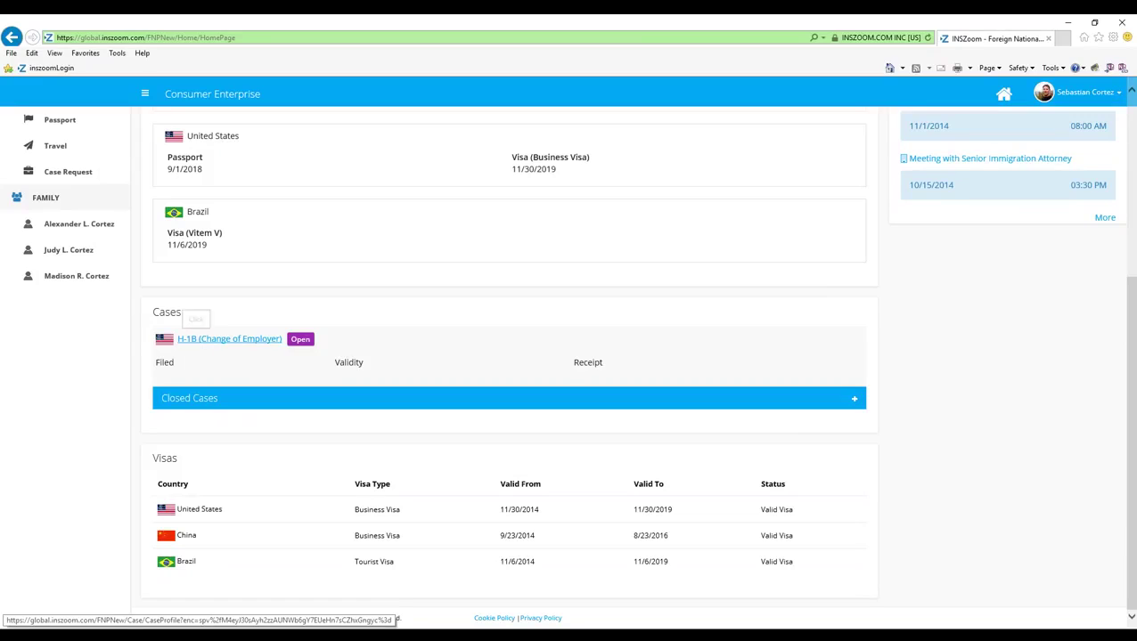
click(196, 343)
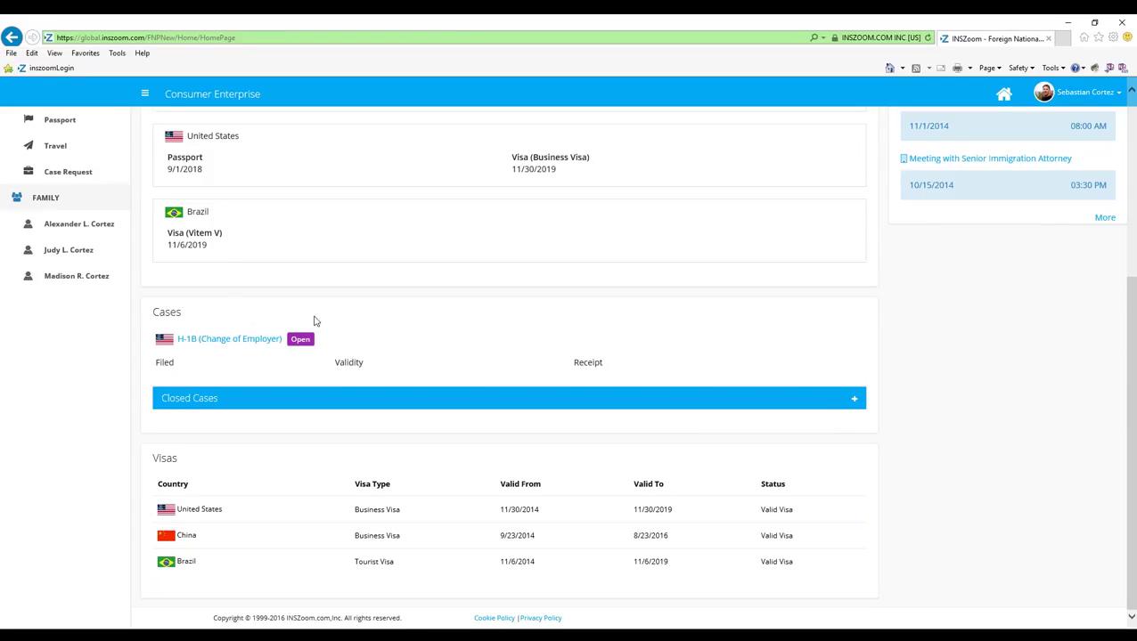
click(853, 403)
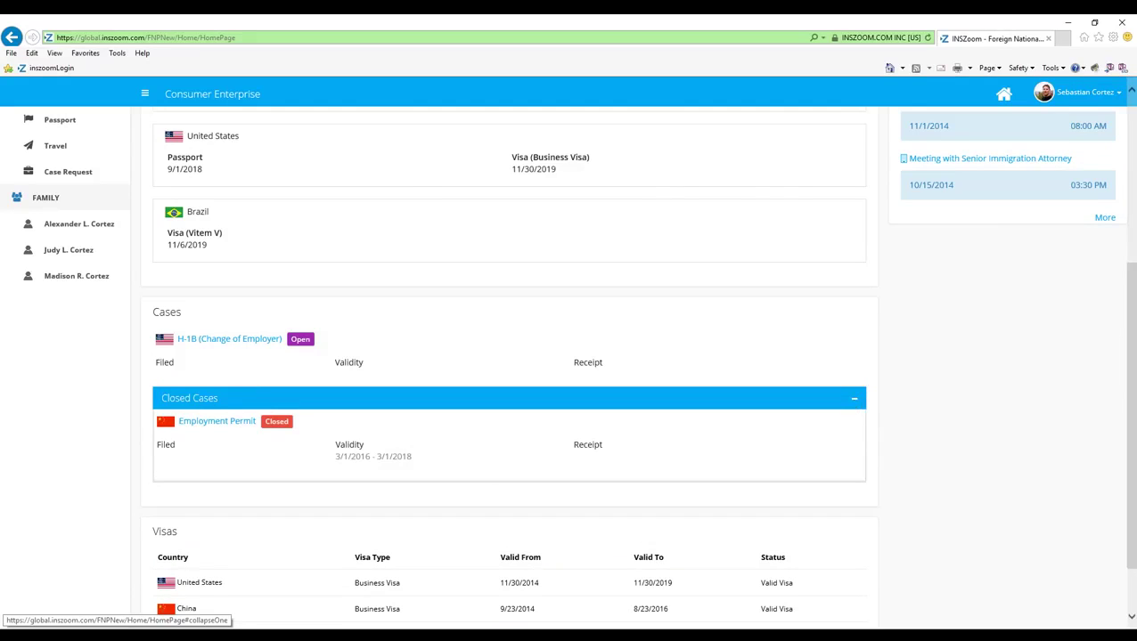
click(854, 401)
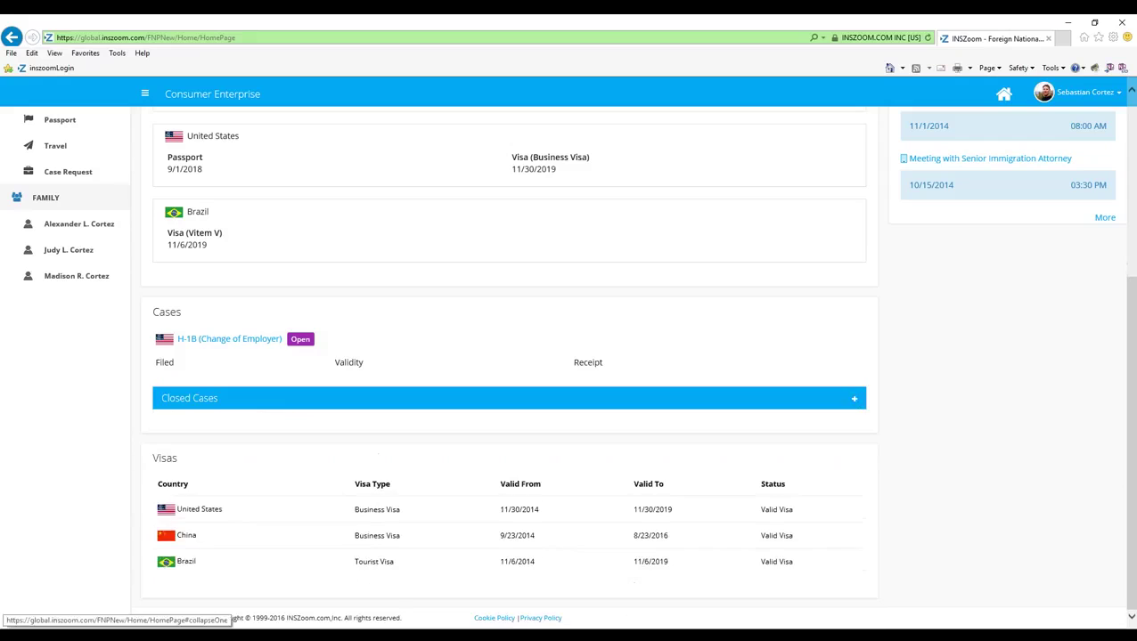
click(856, 399)
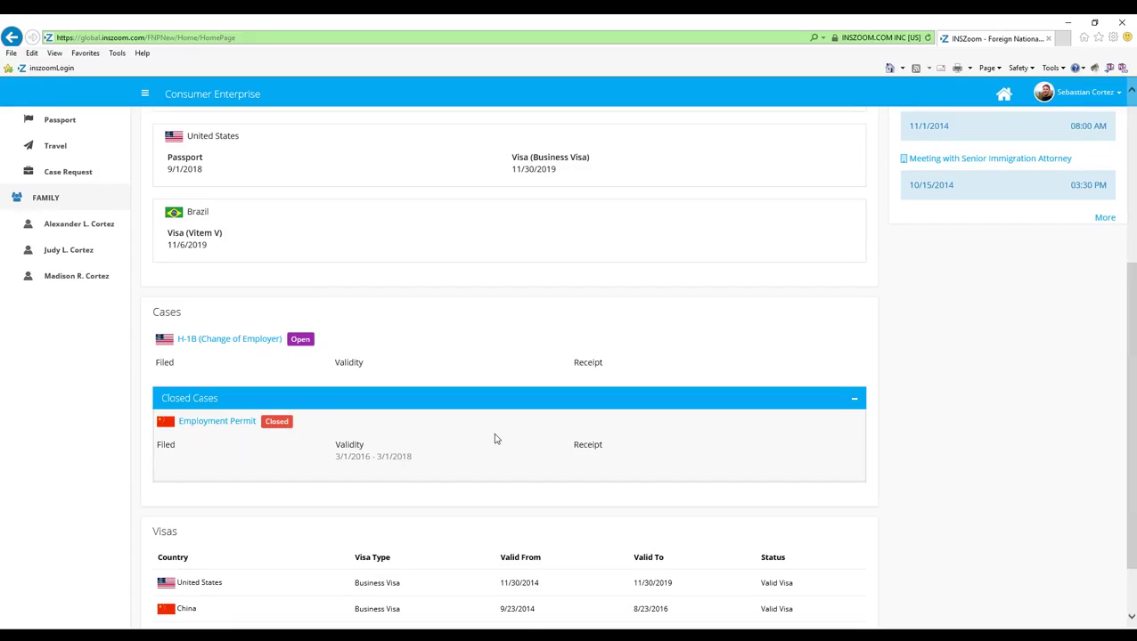
click(855, 402)
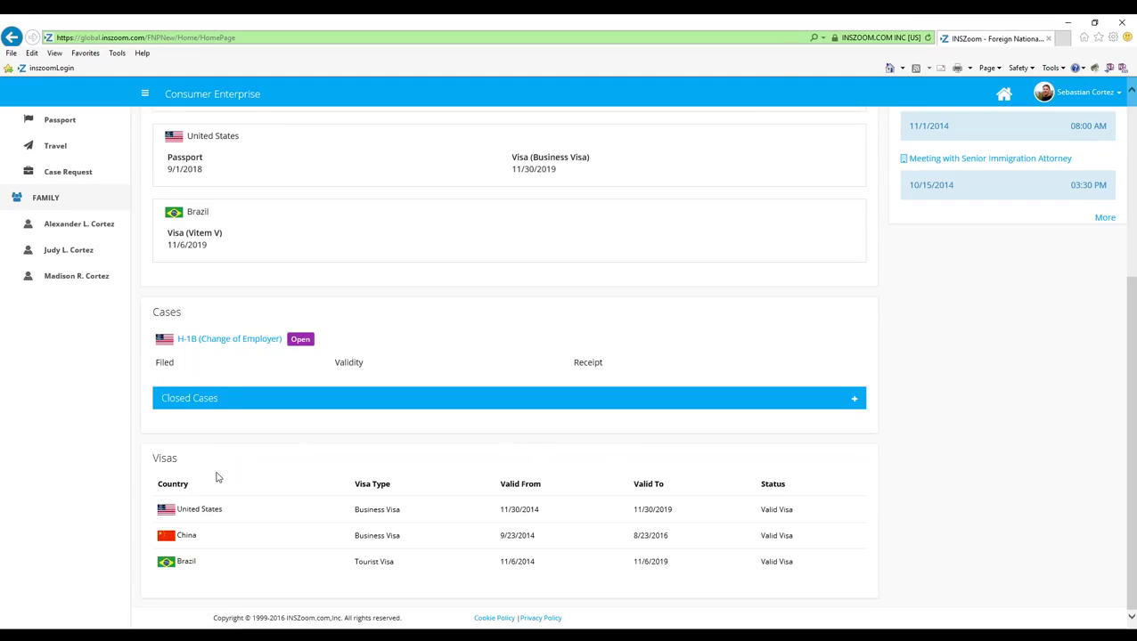
Step: Try to open the main applicant's profile from the dashboard, and reload the page
scroll(209, 458, up, 4)
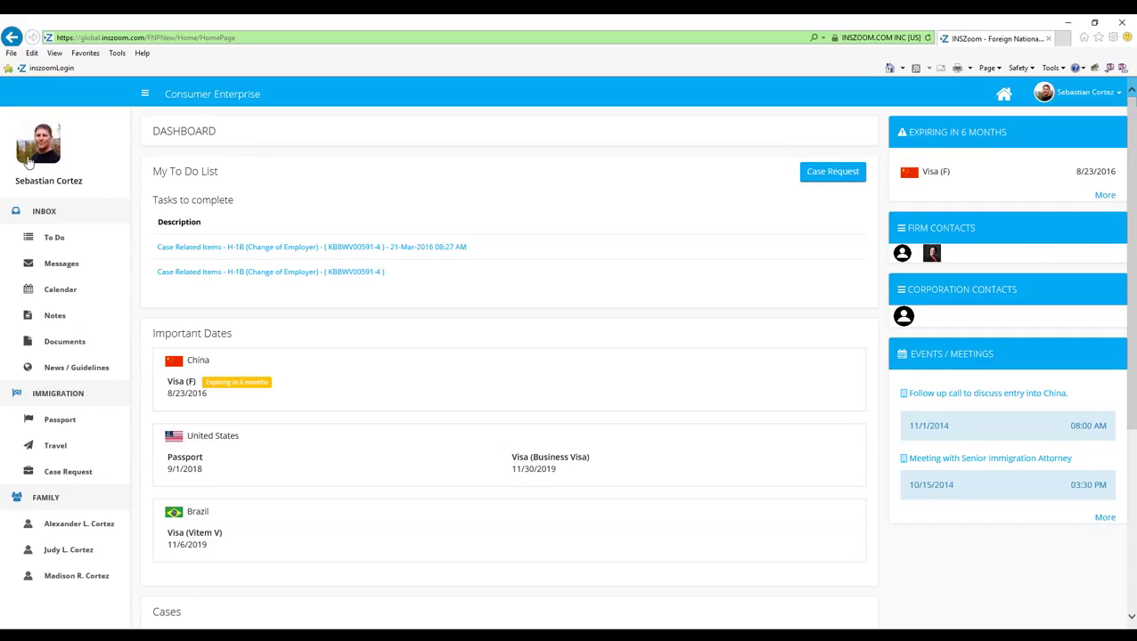
click(62, 239)
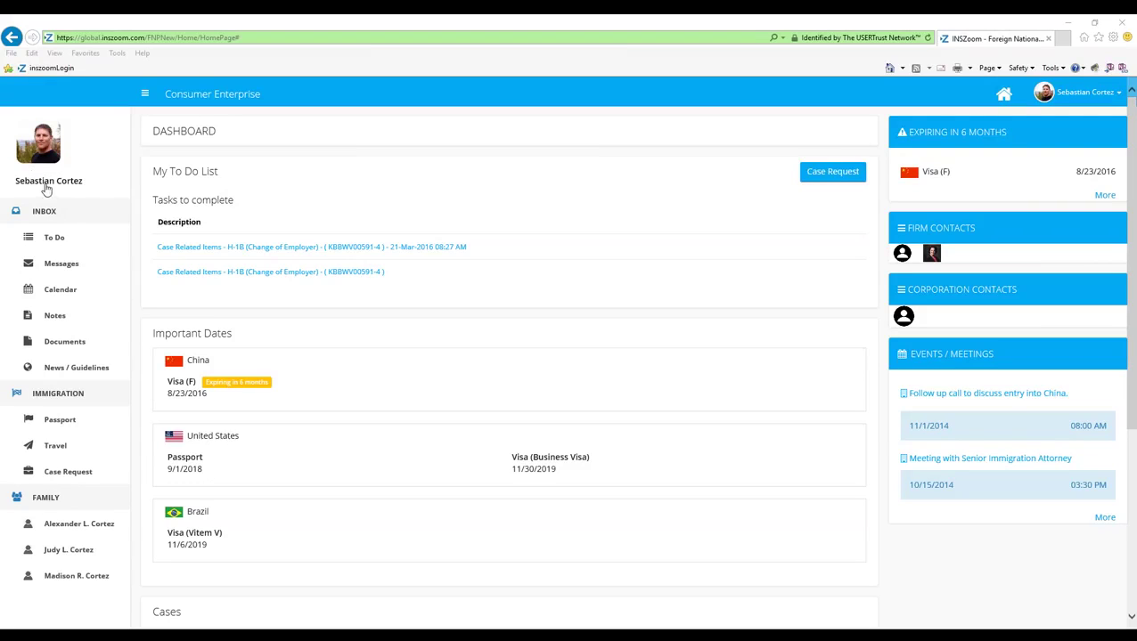
click(47, 185)
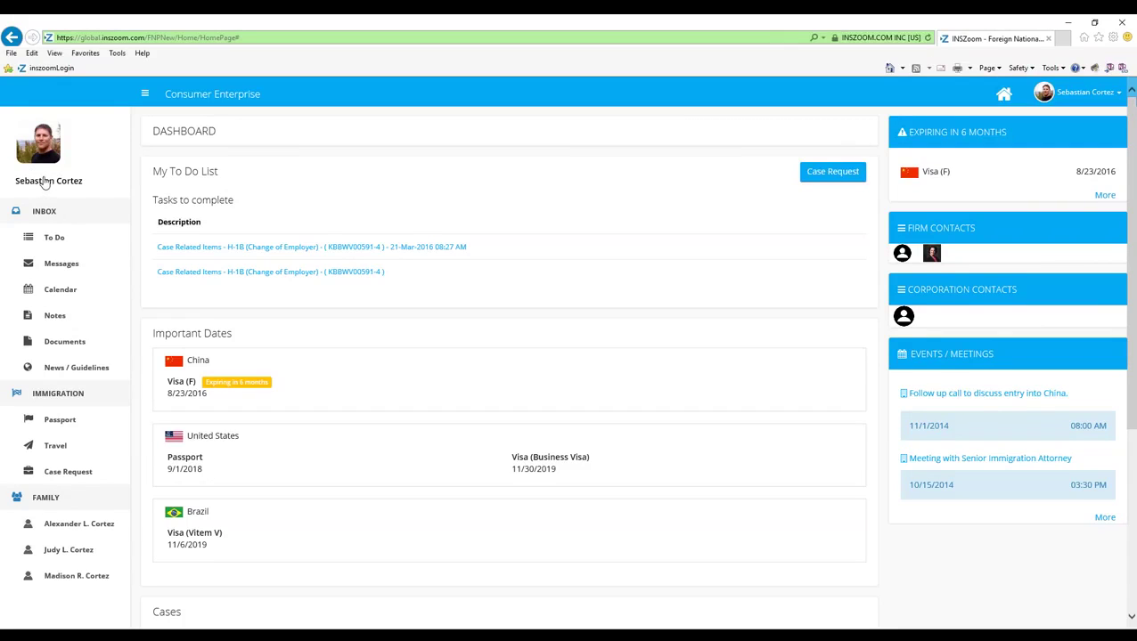
scroll(46, 183, down, 1)
scroll(46, 184, up, 1)
click(927, 37)
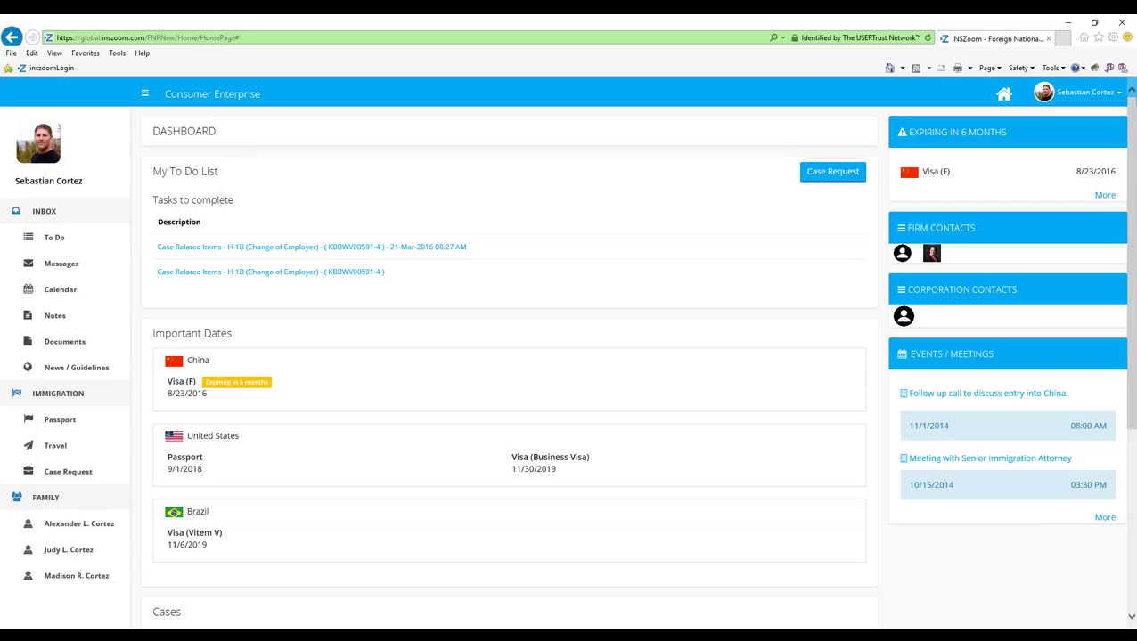
Step: Open the first family member's profile and review the Personal Info and Firm Custom Information sections
click(55, 530)
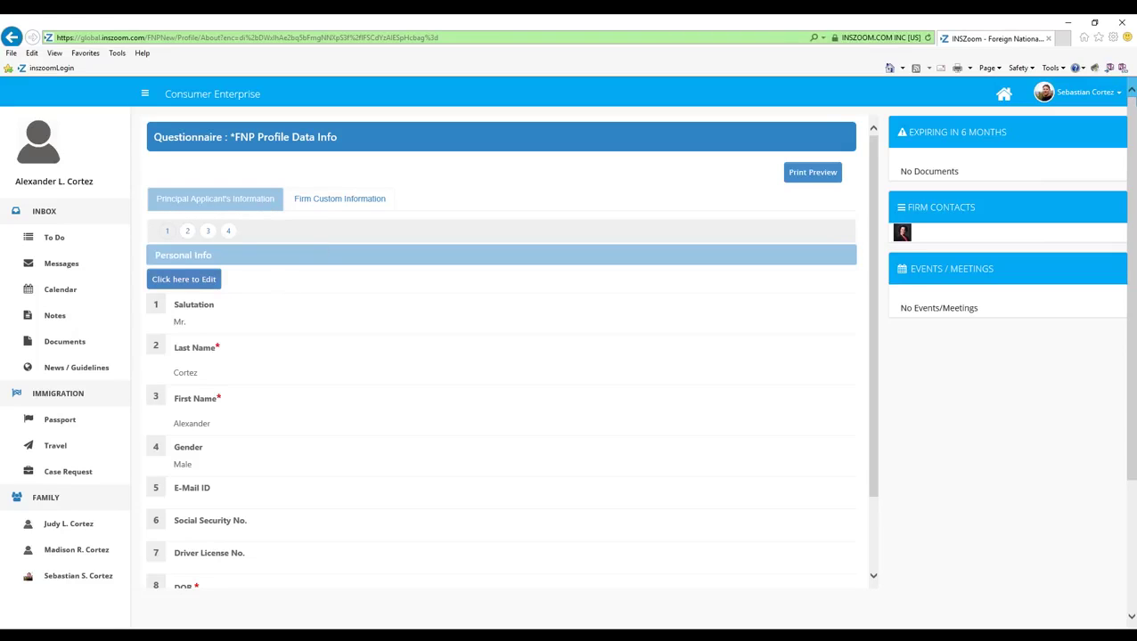
scroll(239, 296, down, 1)
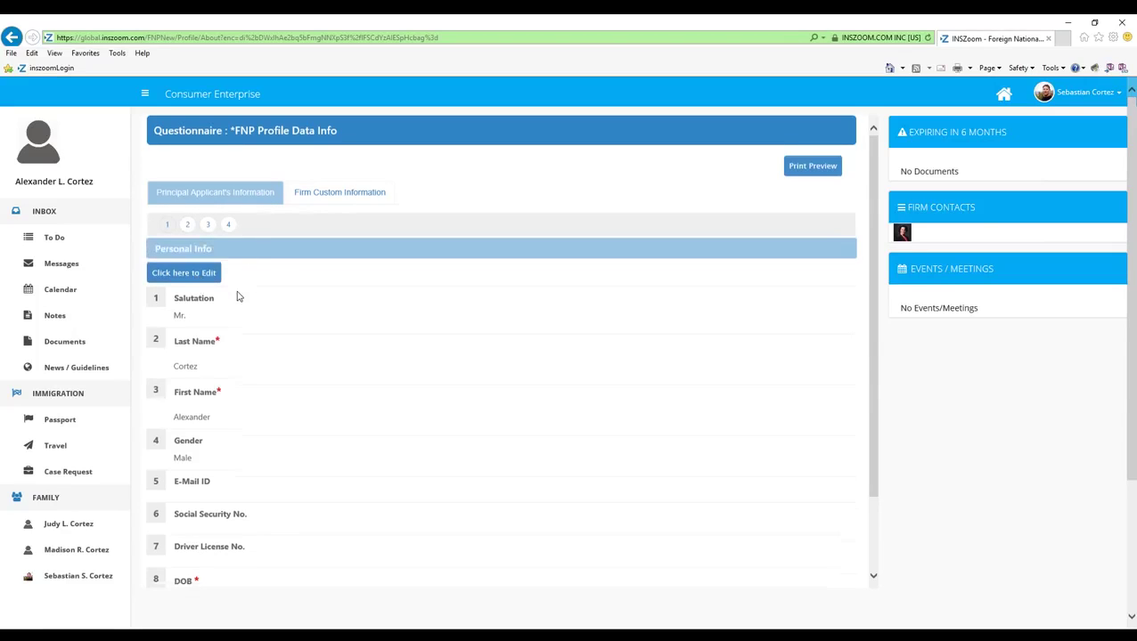
scroll(236, 295, up, 1)
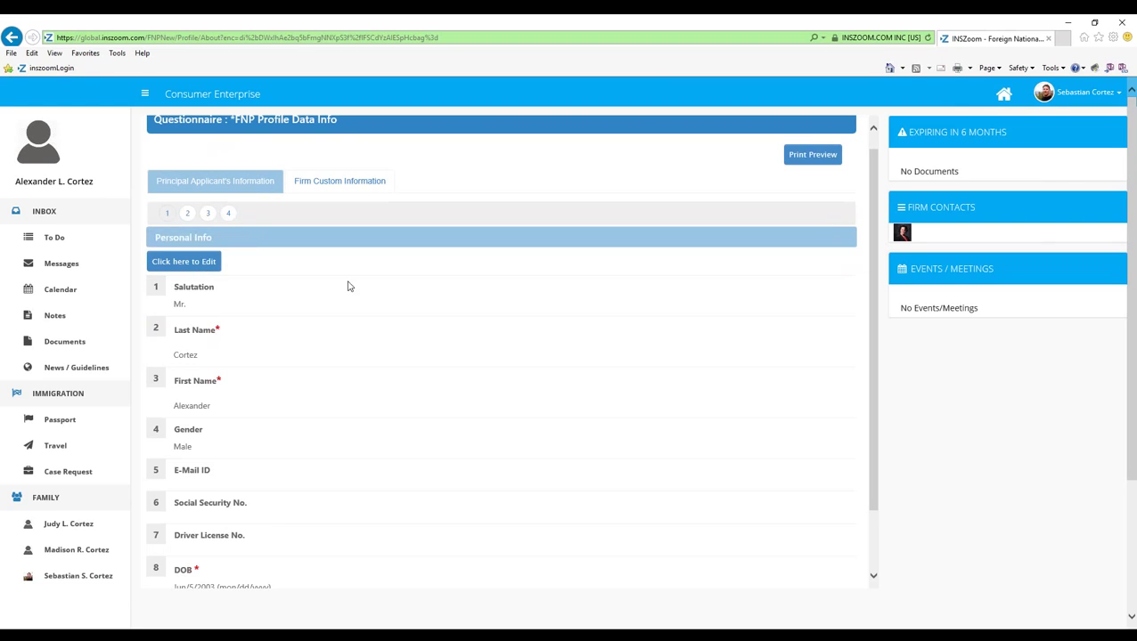
scroll(349, 283, down, 2)
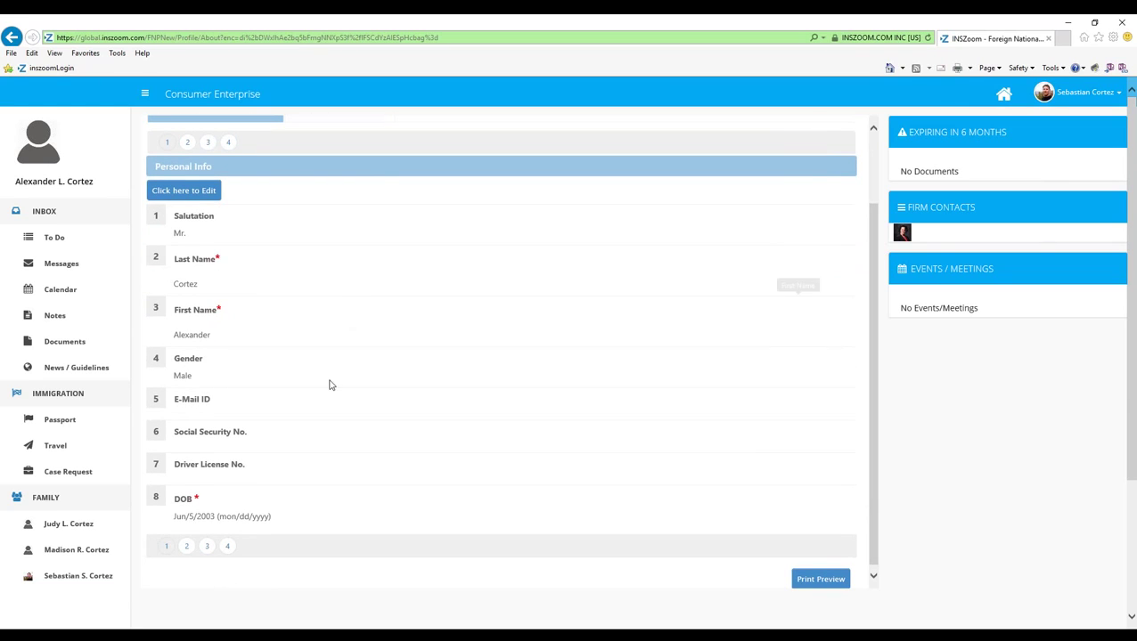
scroll(294, 440, up, 3)
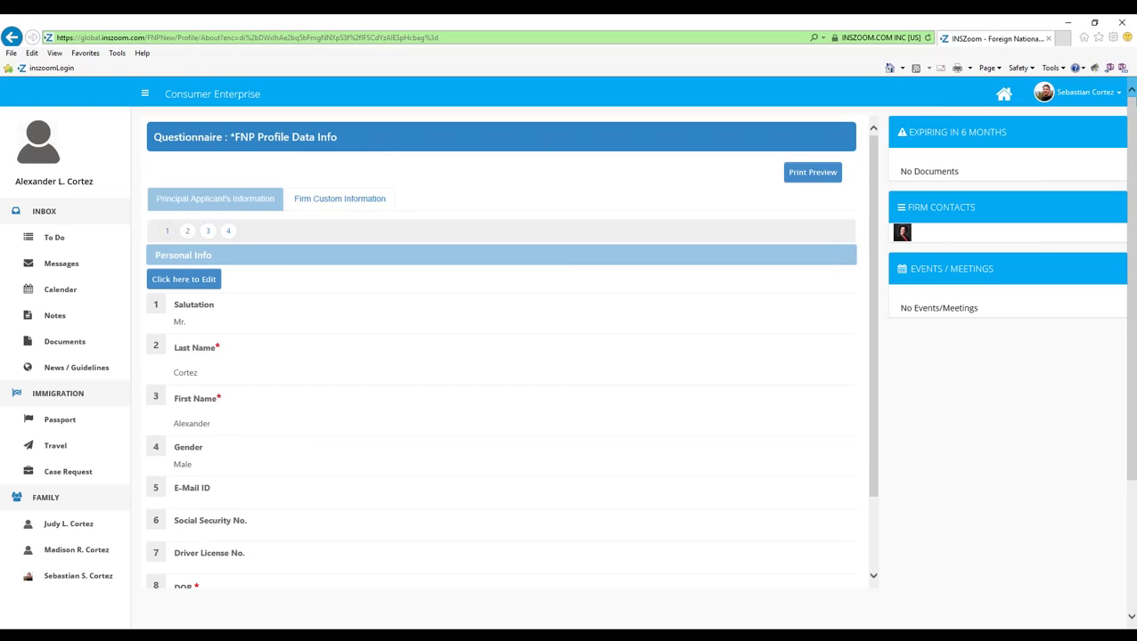
click(341, 205)
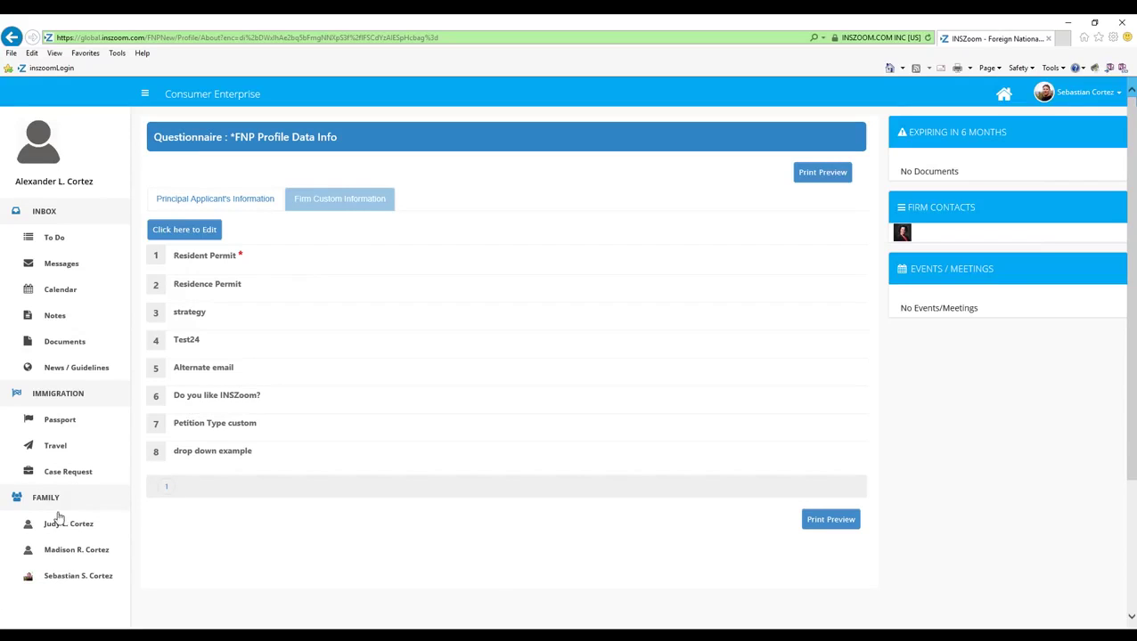
Step: Switch back to the main applicant's profile and return to the dashboard
click(59, 578)
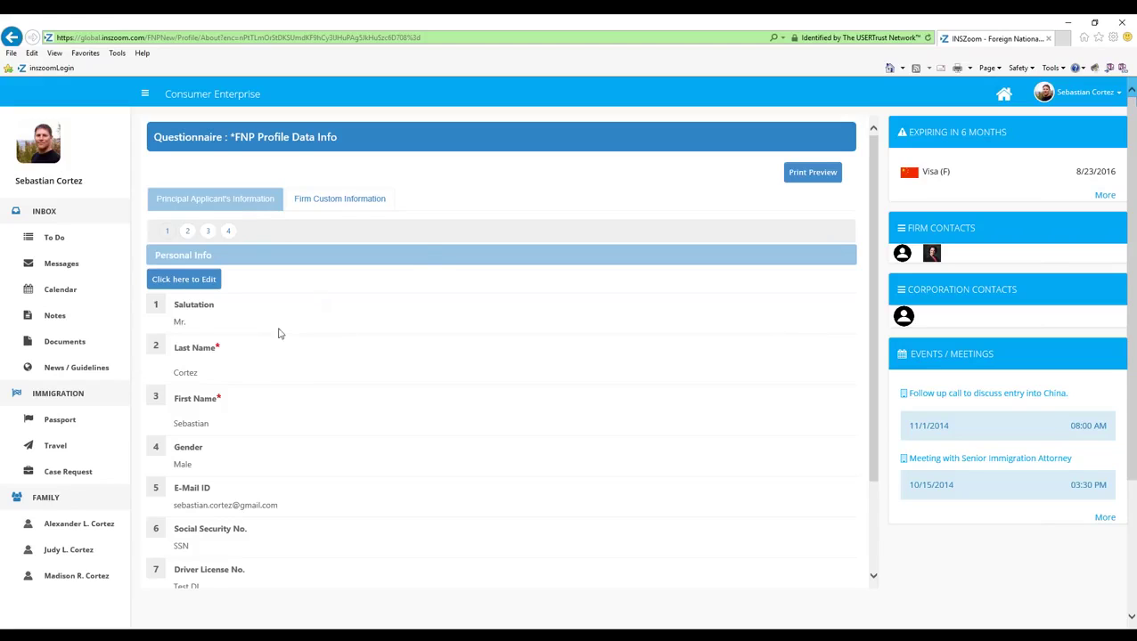
click(1003, 93)
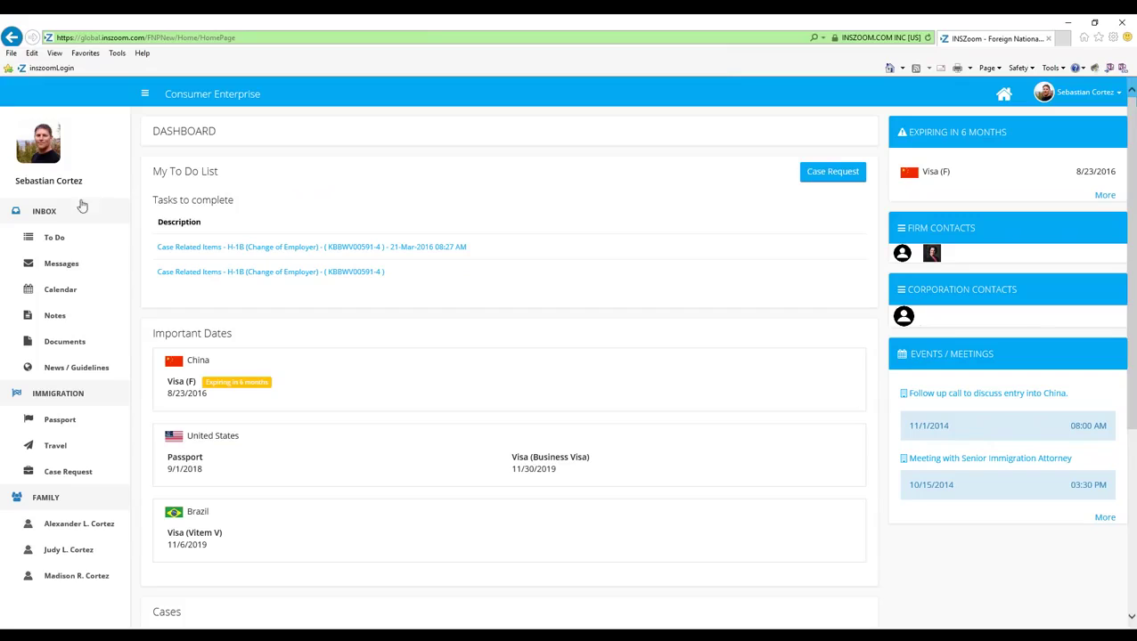
Step: View the My To Do List page, and open the first message in the Messages inbox
click(42, 240)
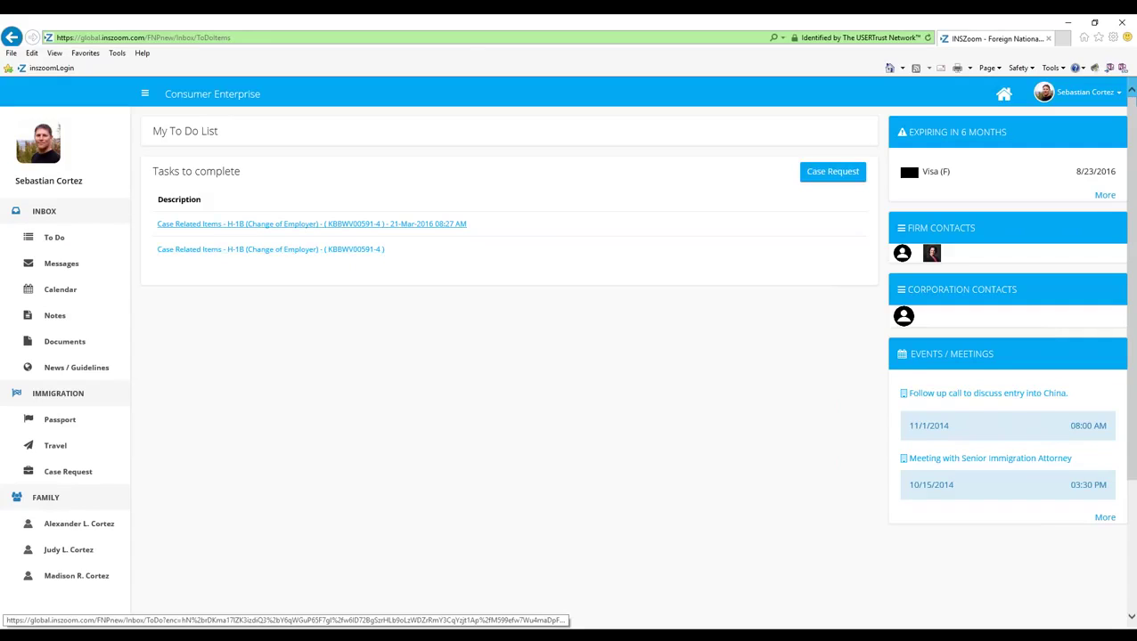
click(53, 266)
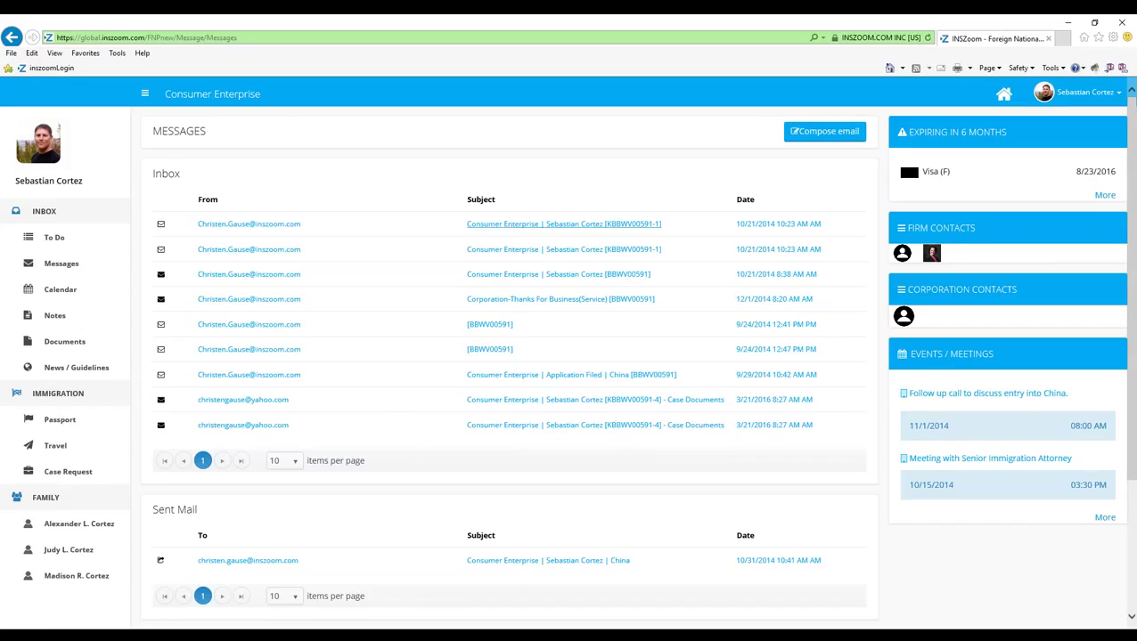
click(480, 228)
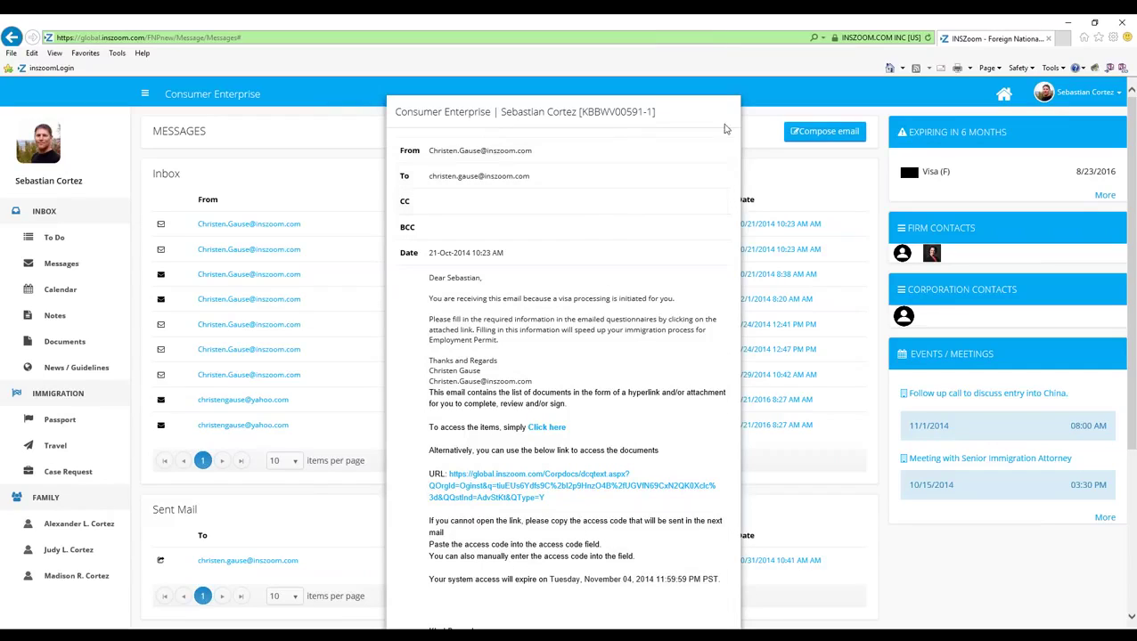
Step: Close the open message and look over the Inbox and Sent Mail lists on the Messages page
triple_click(666, 111)
key(Escape)
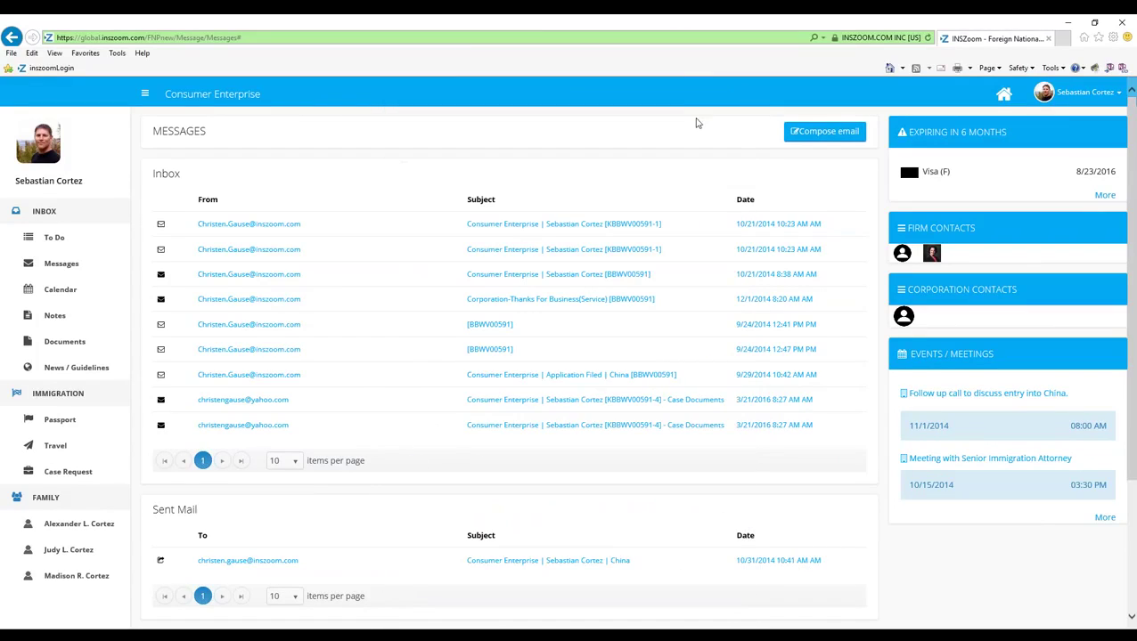
scroll(355, 351, down, 1)
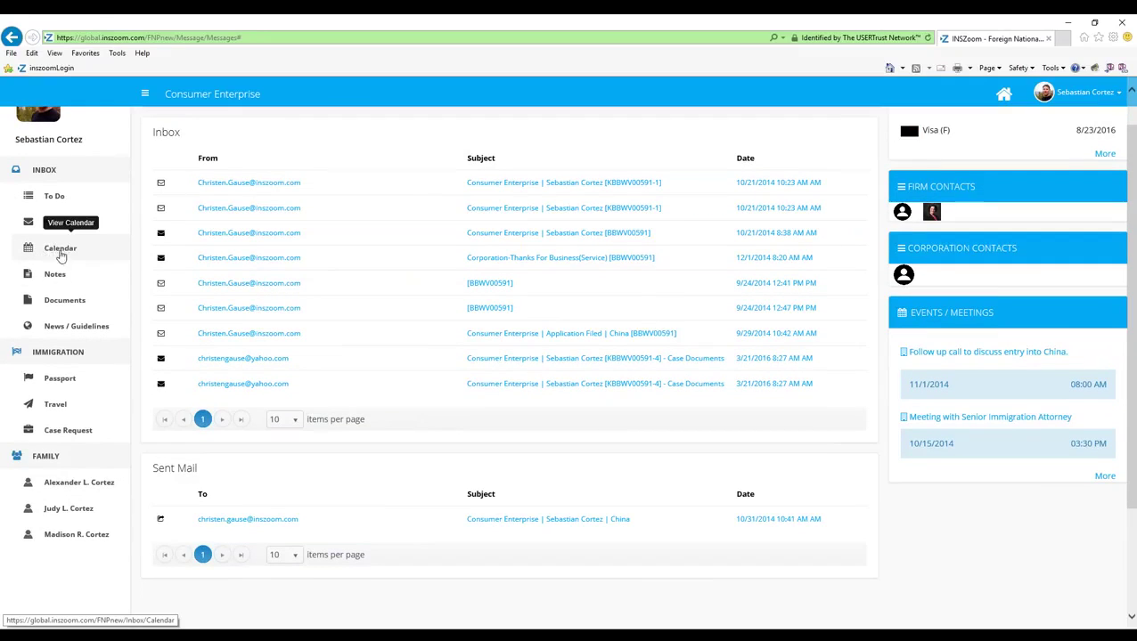
Step: View the main applicant's Calendar, Notes and Documents pages one after another
click(57, 250)
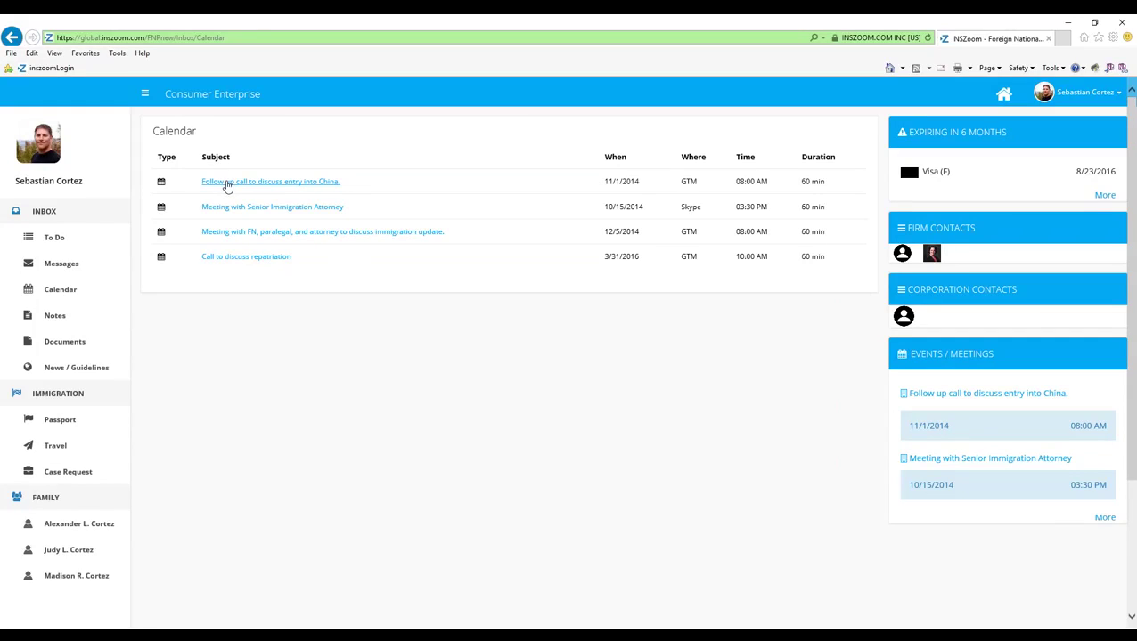
click(54, 319)
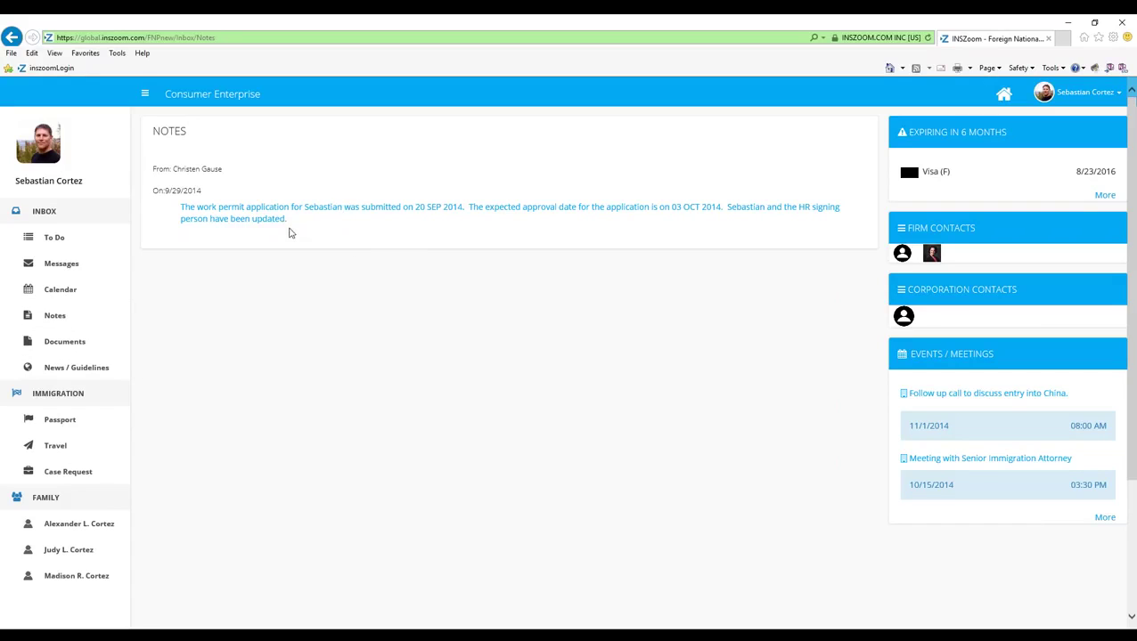
click(58, 345)
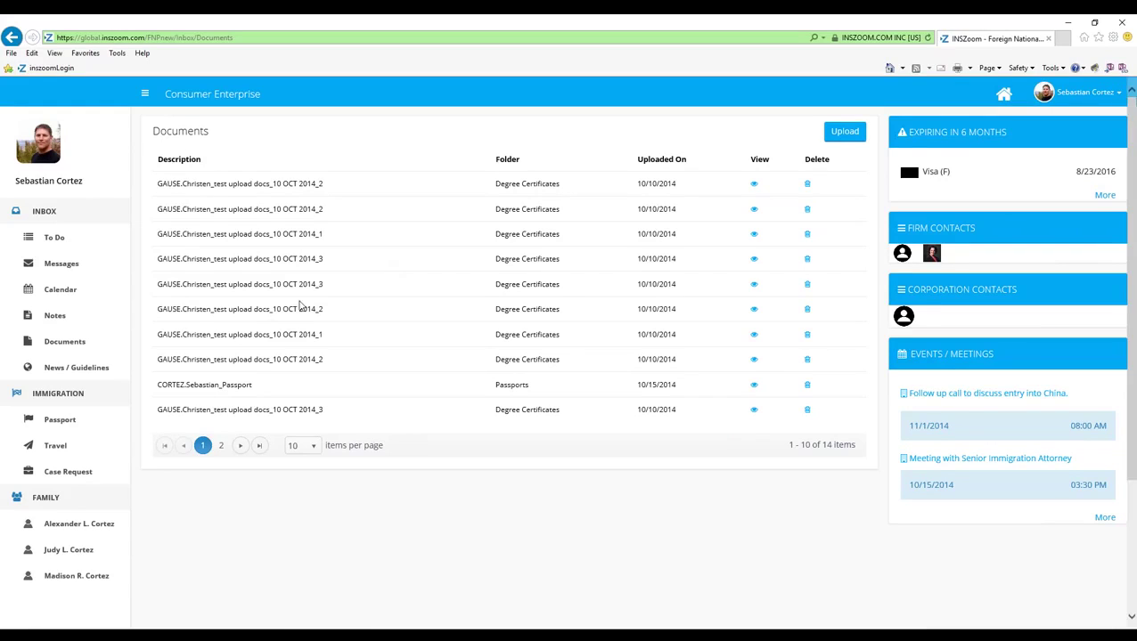
Step: View the News / Guidelines page, and open and close the travel procedures entry under Policy / Guidelines
click(57, 370)
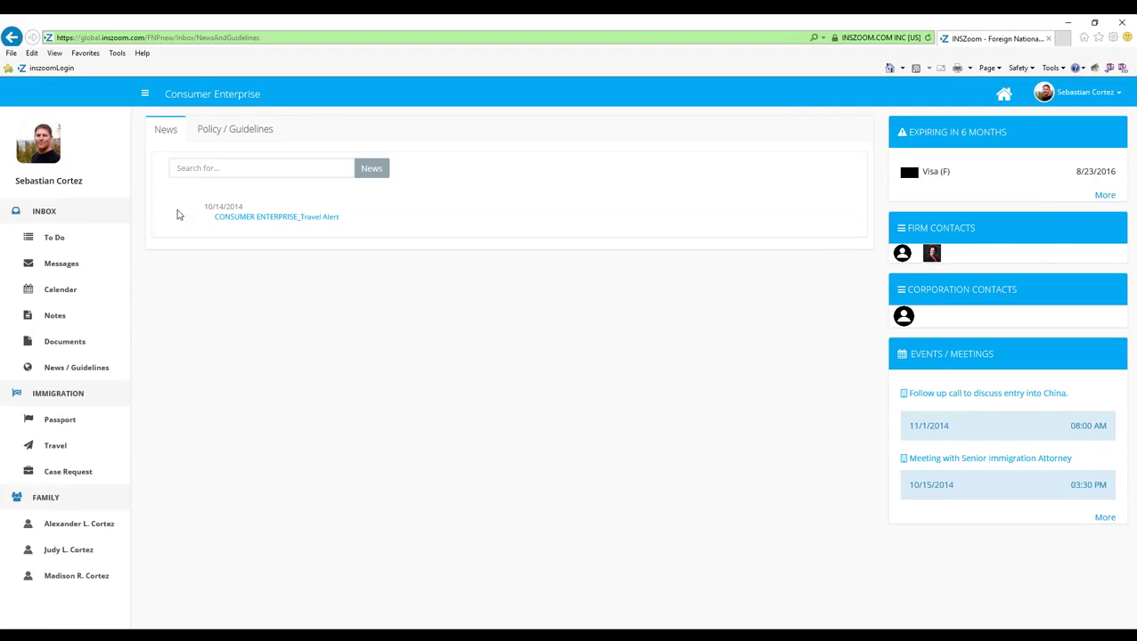
click(220, 134)
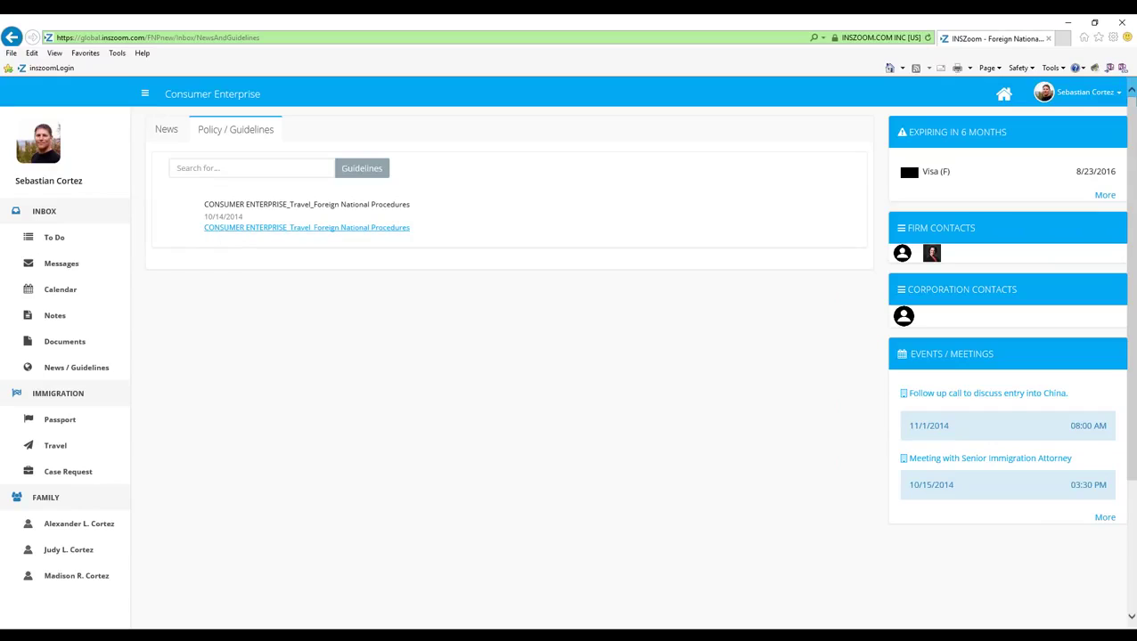
click(231, 230)
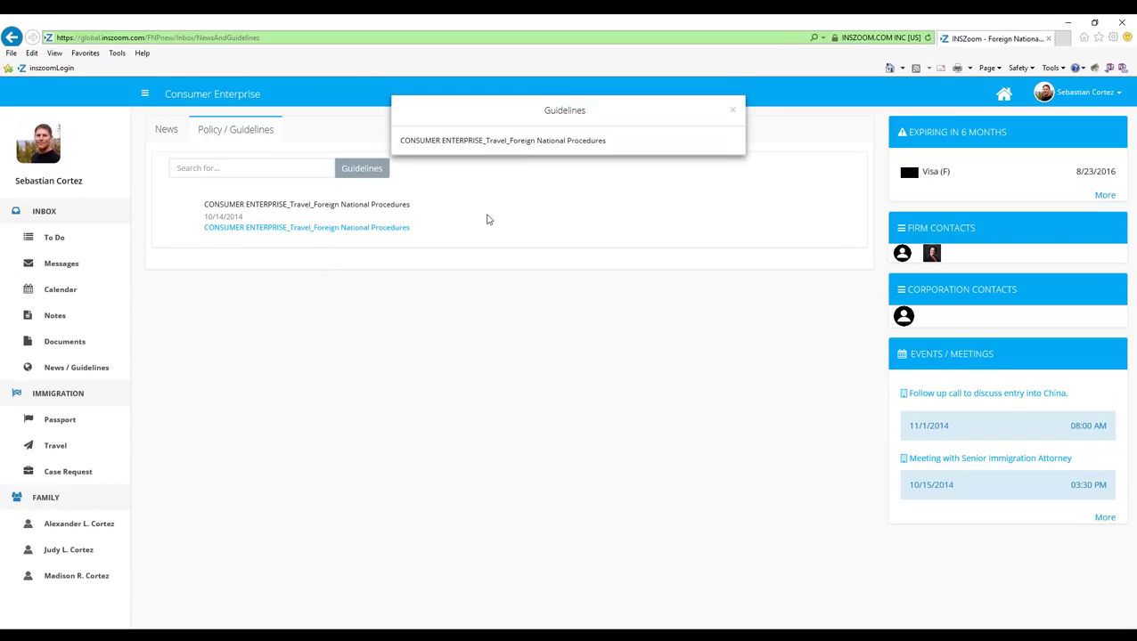
click(733, 113)
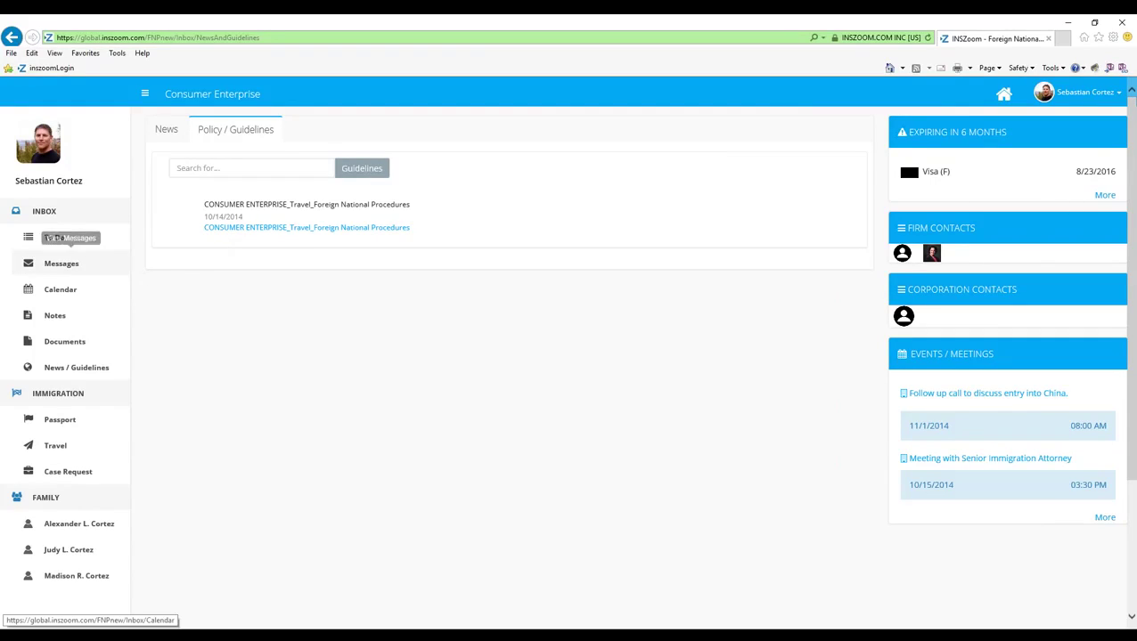
Step: View the Passport page, and open and close the details of the valid United States passport
click(56, 422)
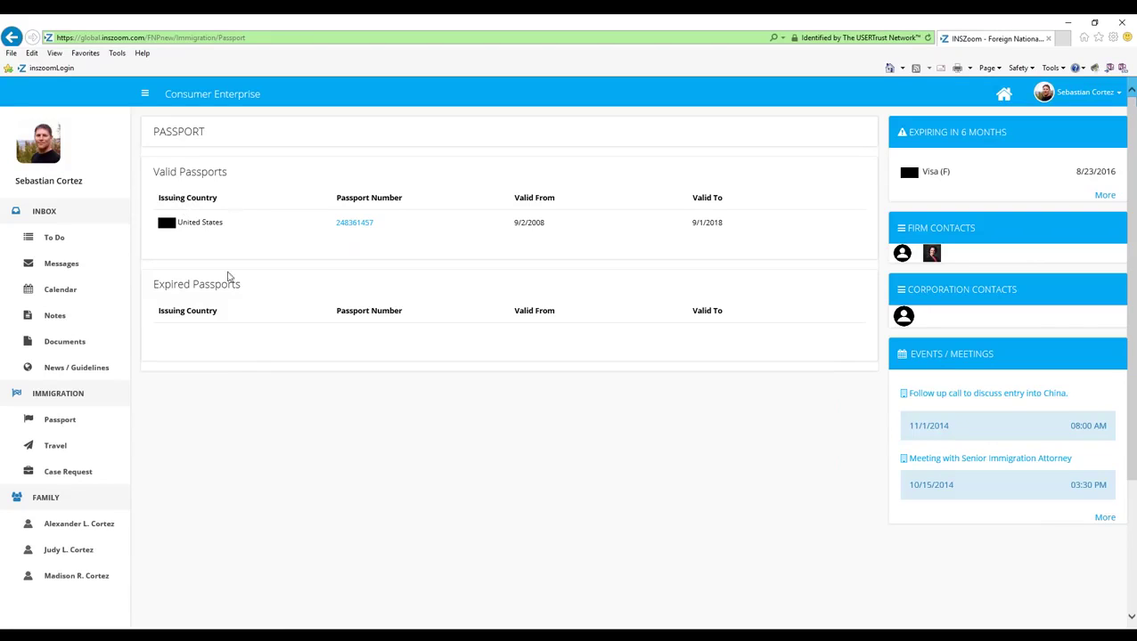
click(363, 222)
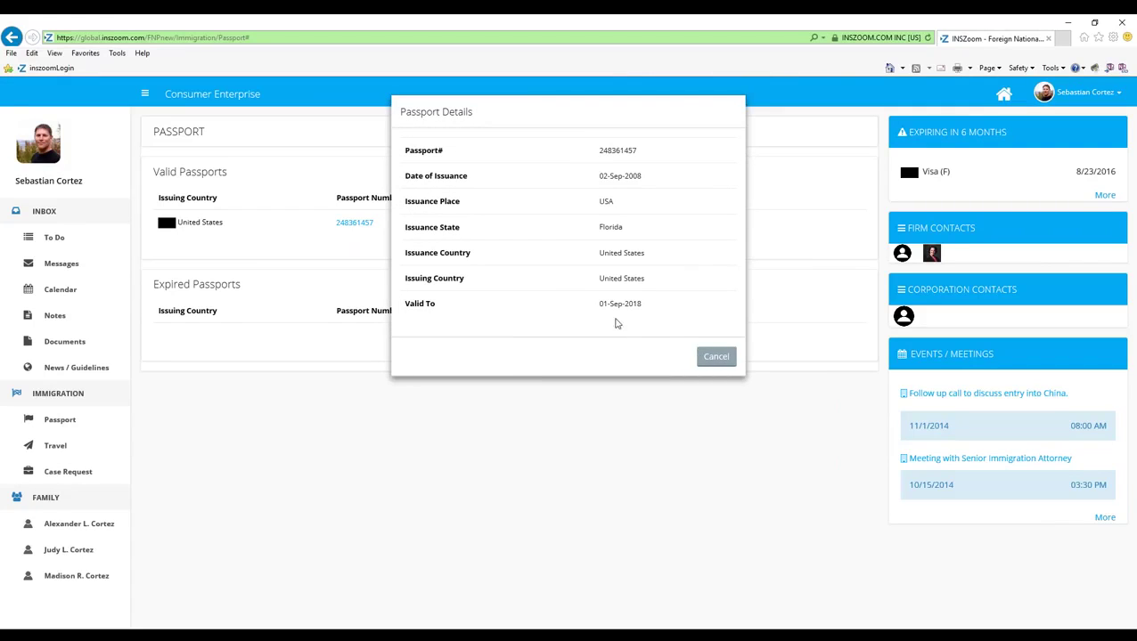
click(715, 356)
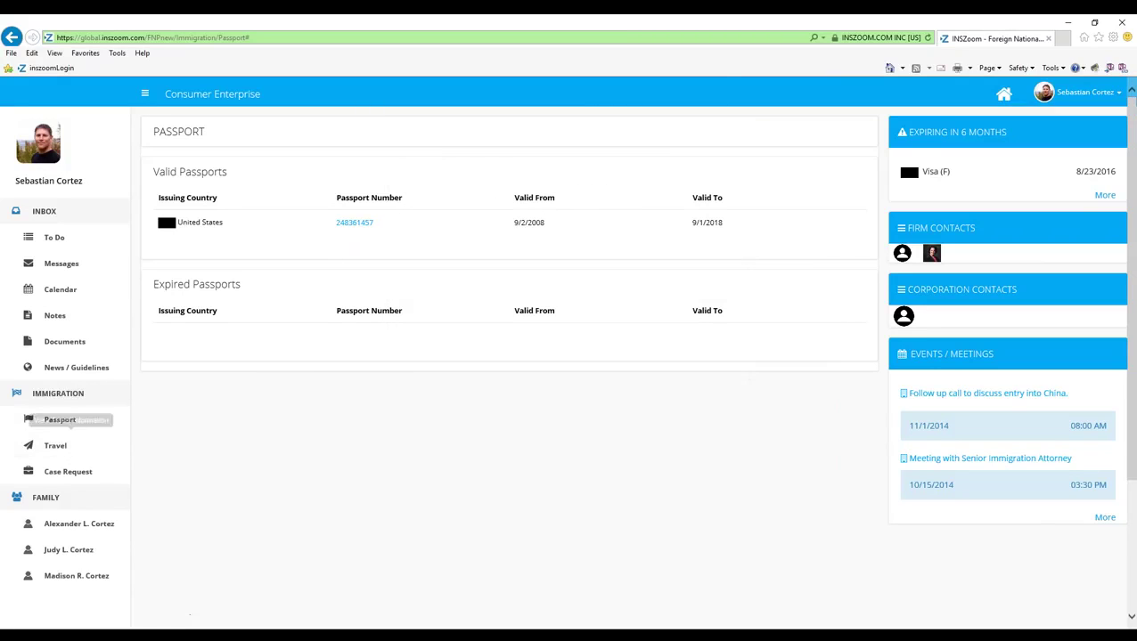
Step: View the Travel page, and look over the case request list in its separate window before closing it
click(57, 450)
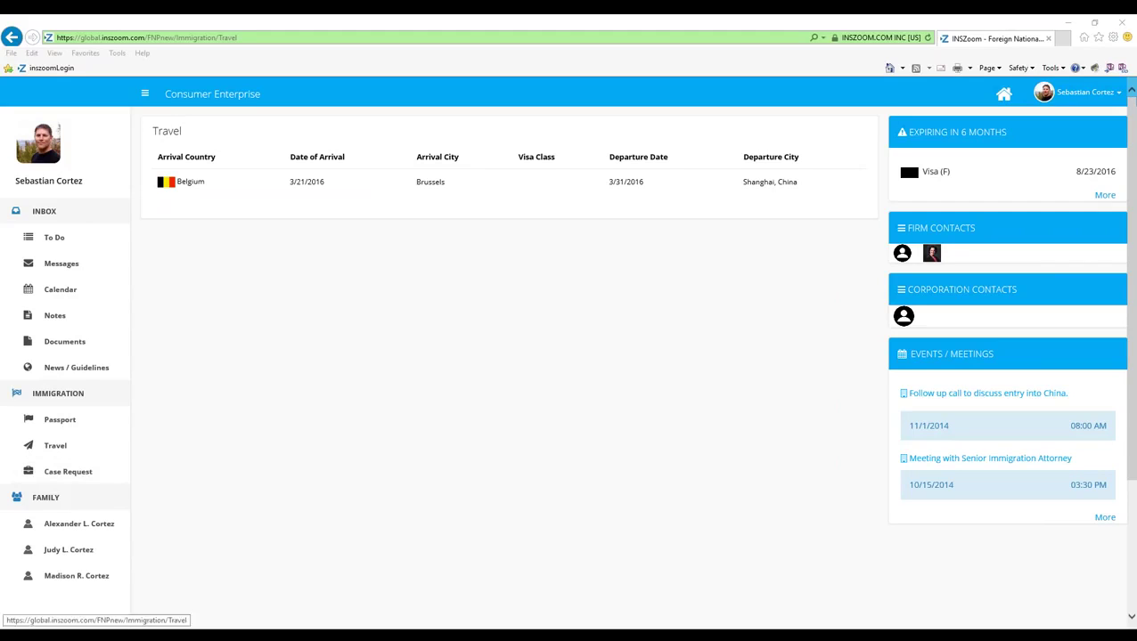
mouse_move(159, 637)
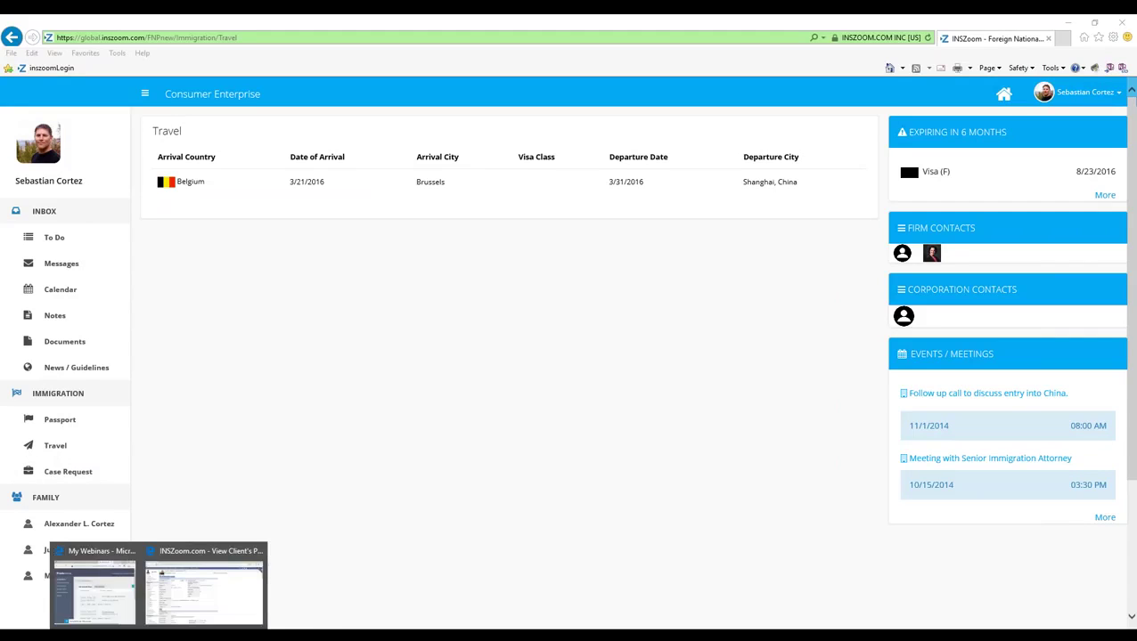
click(216, 437)
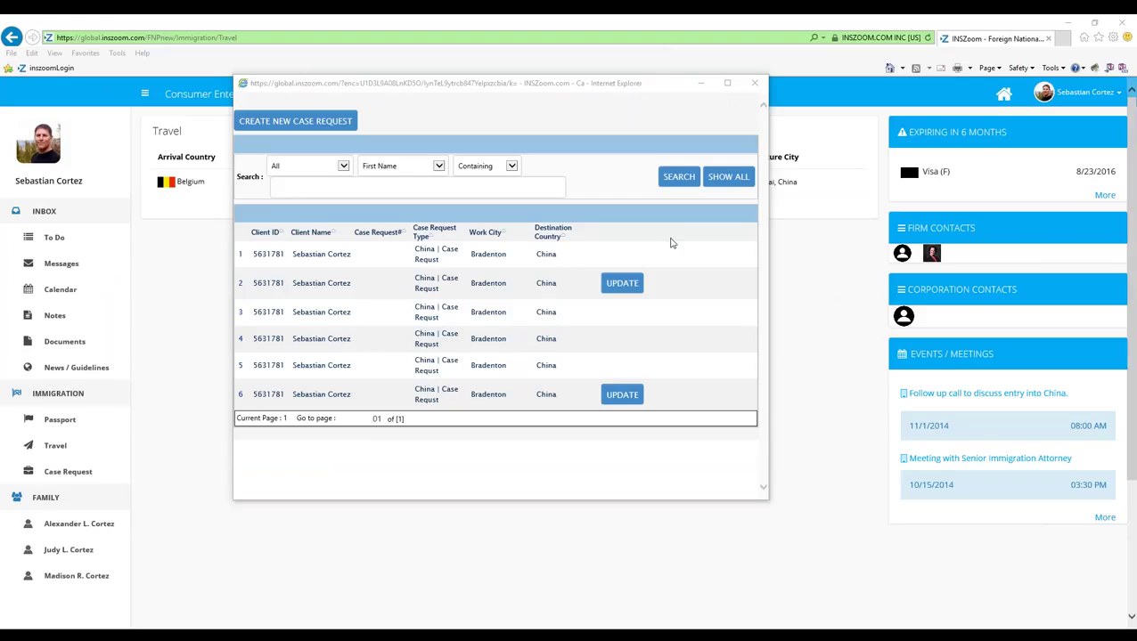
click(755, 85)
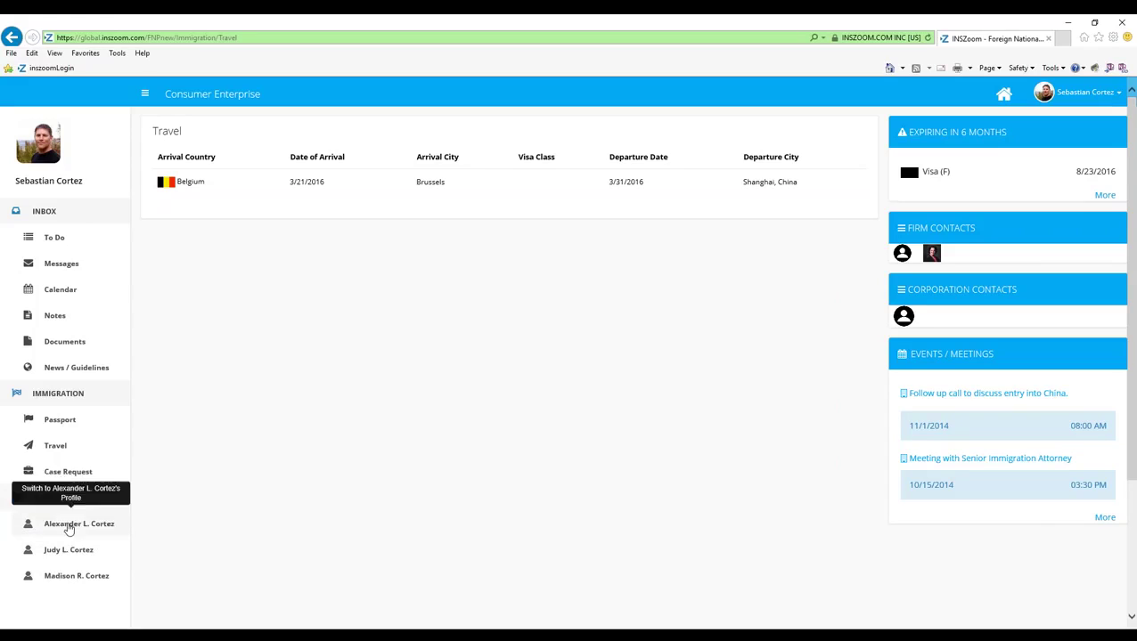
Step: Switch to the last-listed family member's profile and back to the main applicant's, and return to the dashboard
click(63, 579)
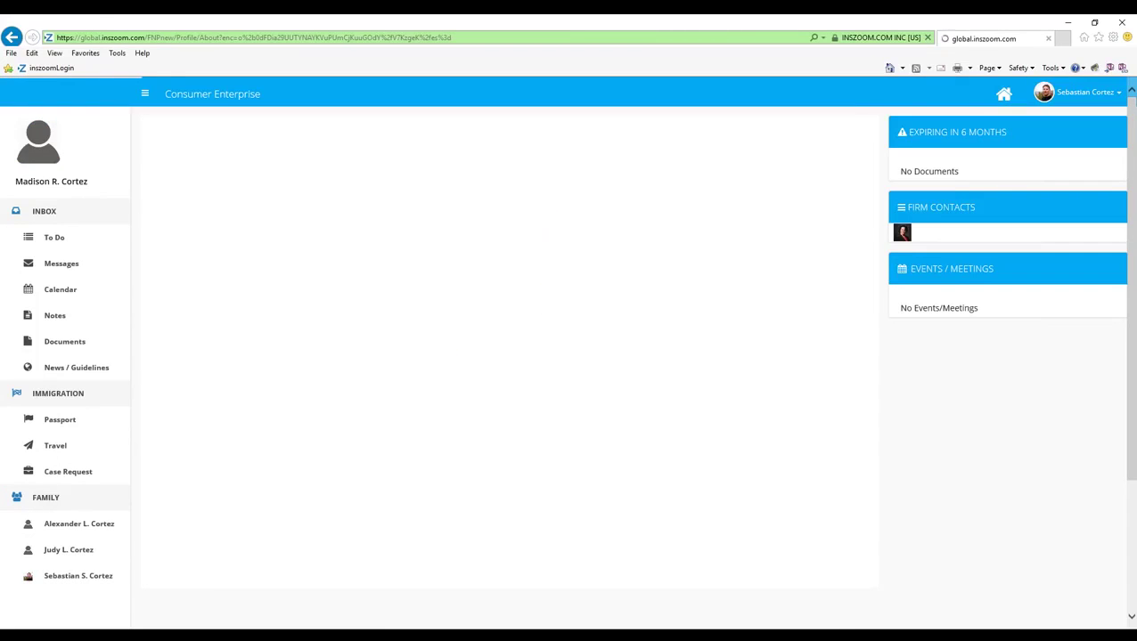
click(69, 578)
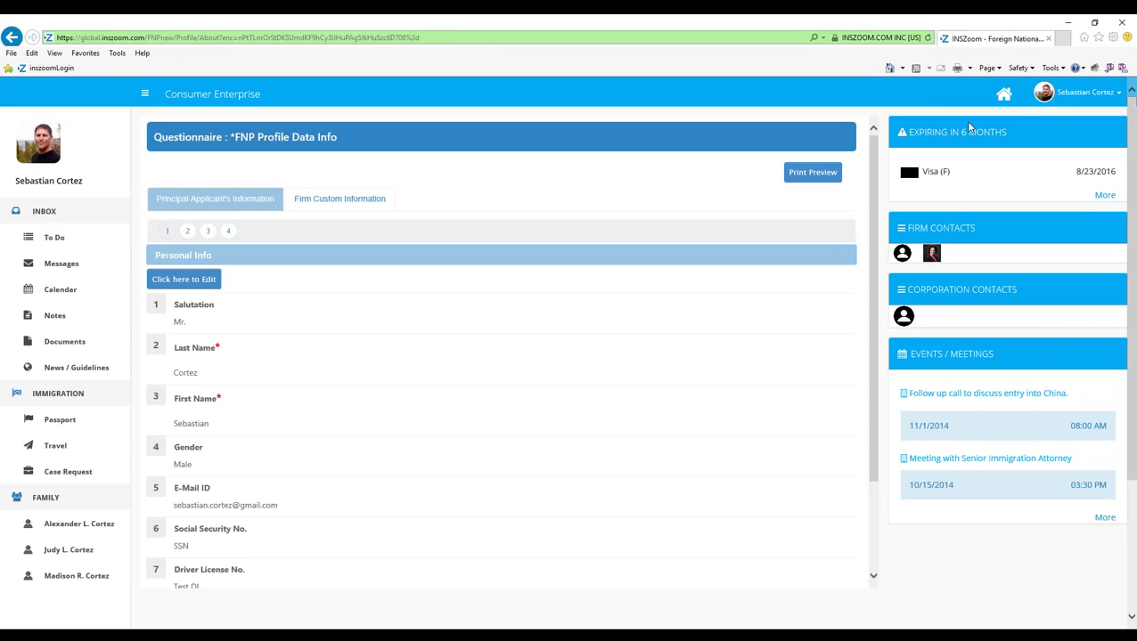
click(1002, 96)
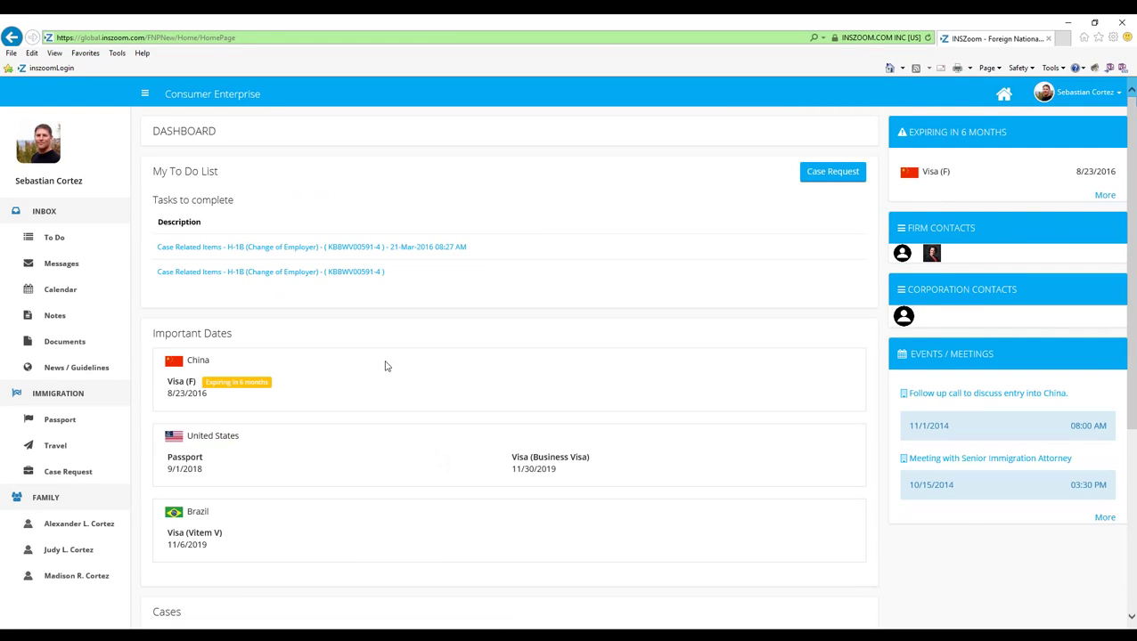
Step: Open the H-1B (Change of Employer) case from the dashboard and review its case details and case steps
scroll(385, 357, down, 3)
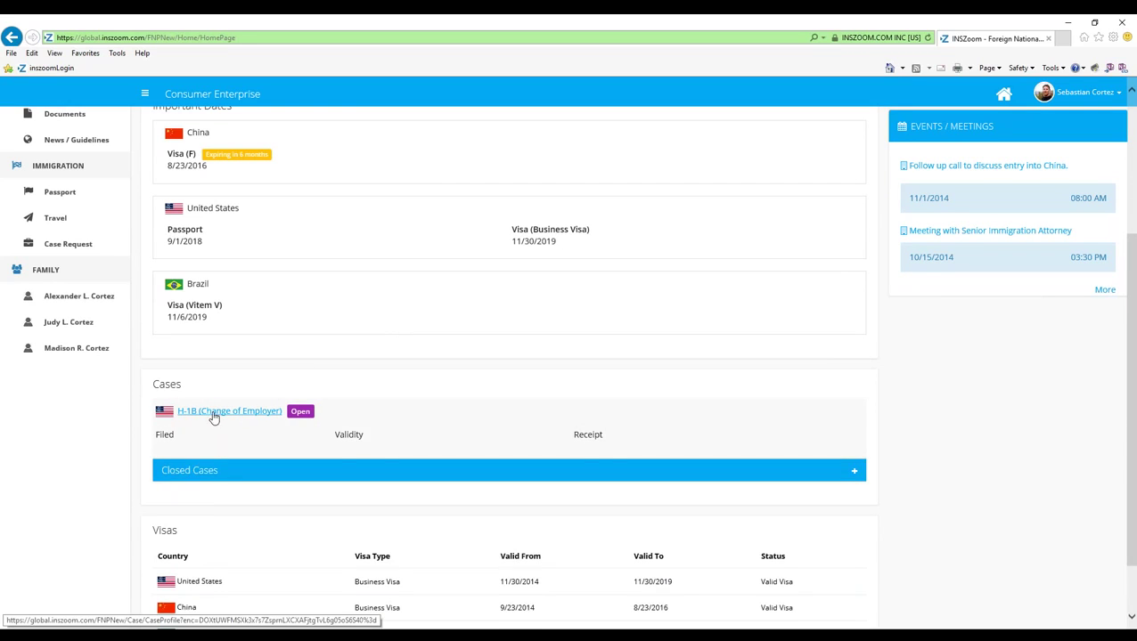
click(214, 414)
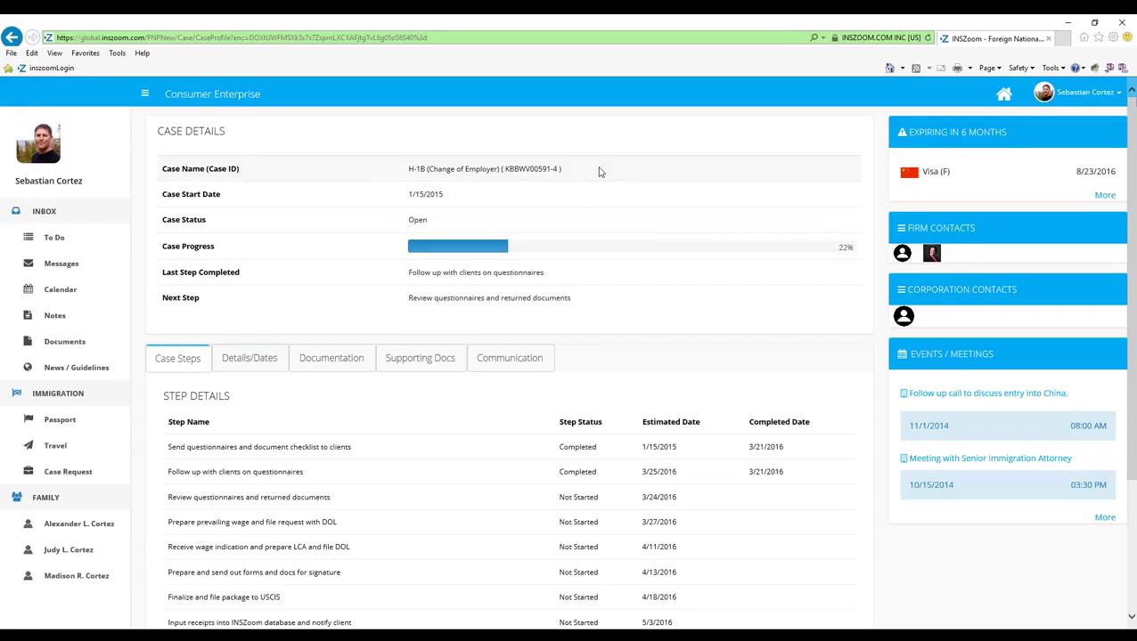
scroll(588, 176, down, 1)
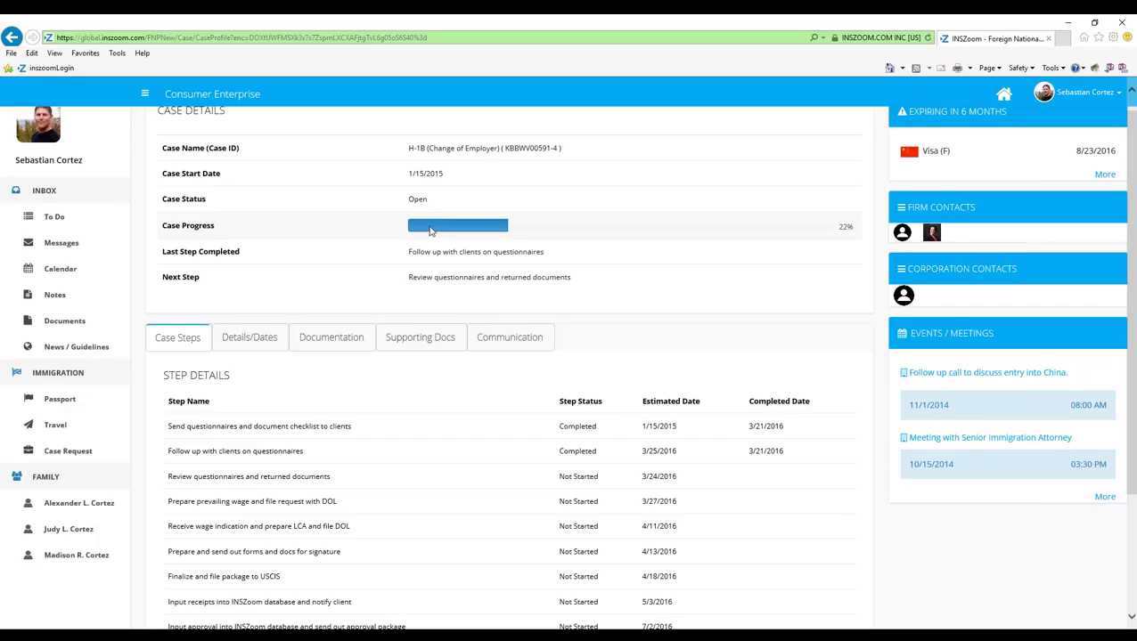
scroll(430, 229, down, 2)
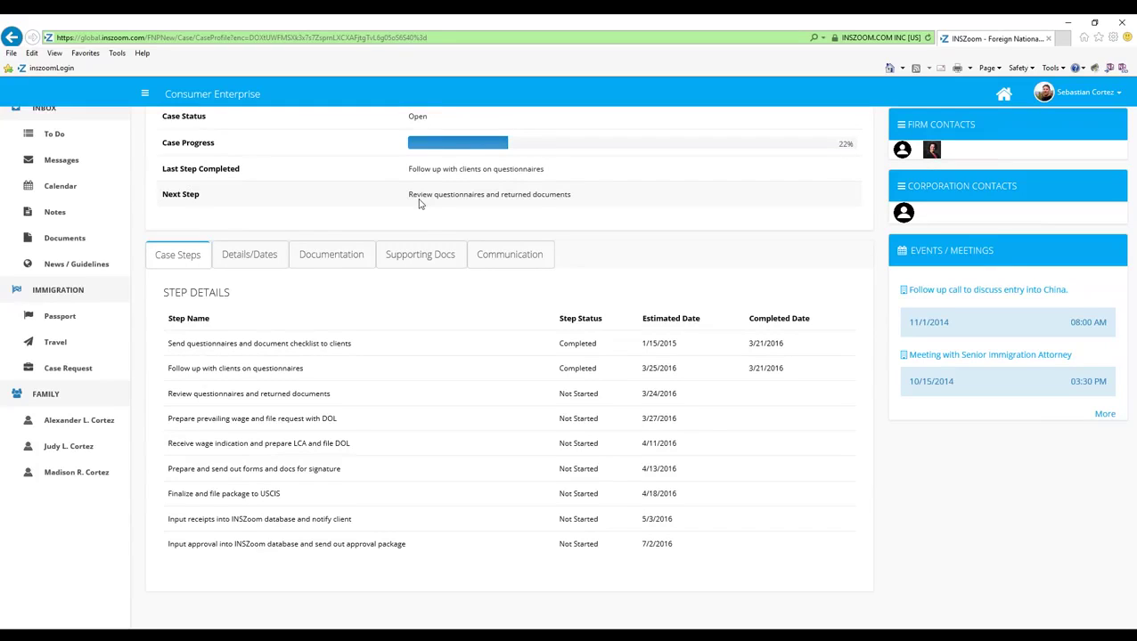
scroll(420, 203, down, 1)
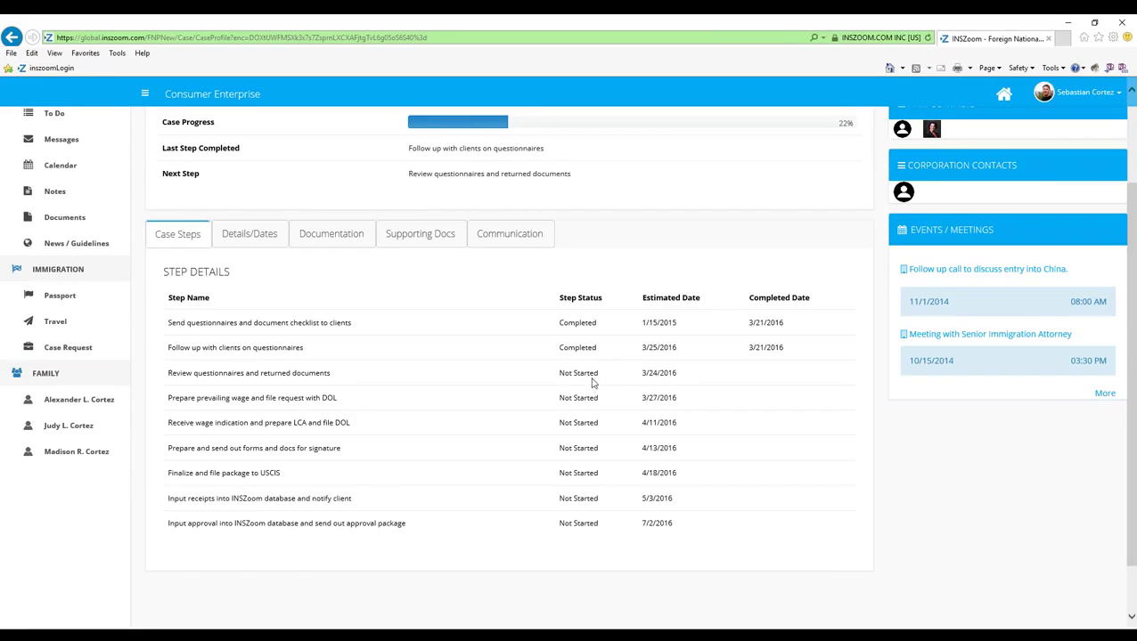
Step: Review the H-1B case's Details/Dates sections, from Filing Details through LCA Details to SWA and DOL Info
click(247, 239)
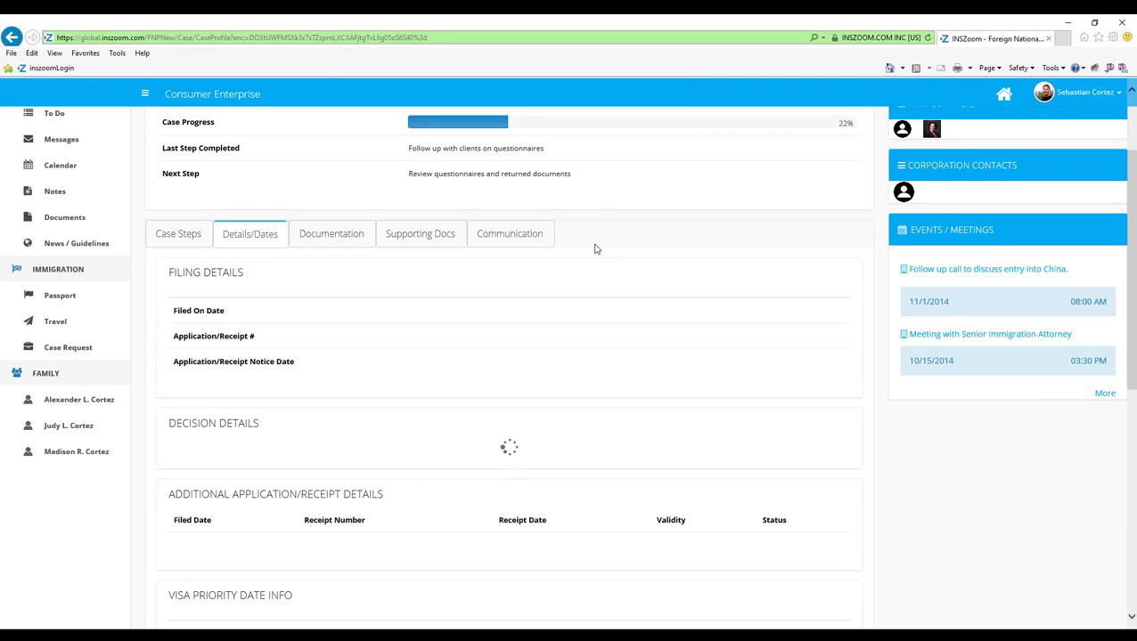
scroll(596, 248, down, 1)
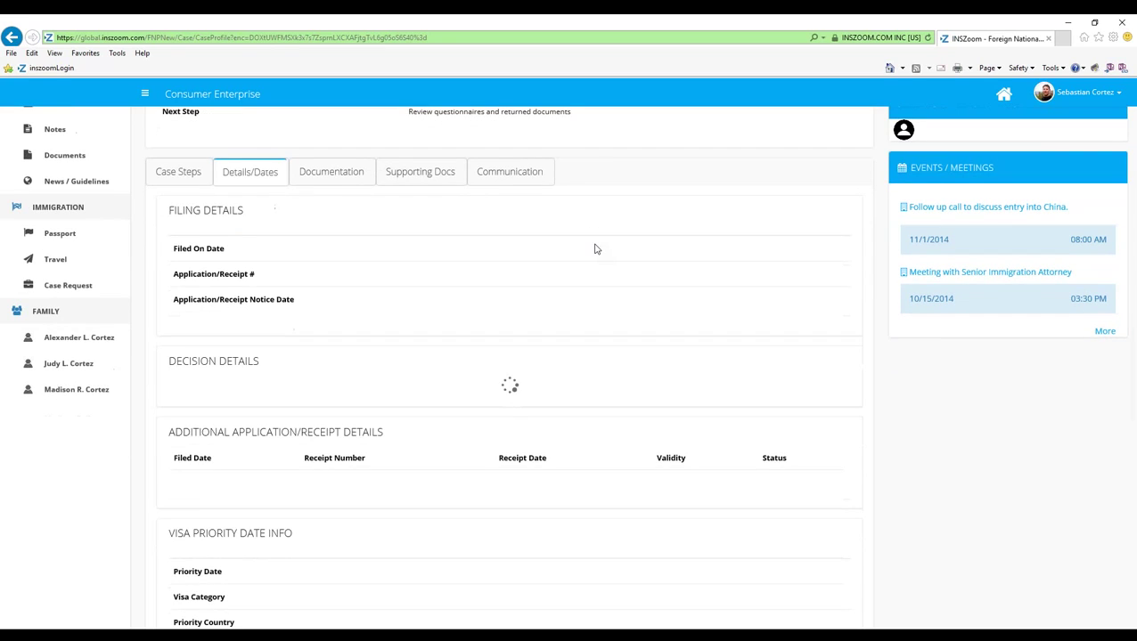
scroll(596, 249, down, 1)
scroll(596, 249, down, 1)
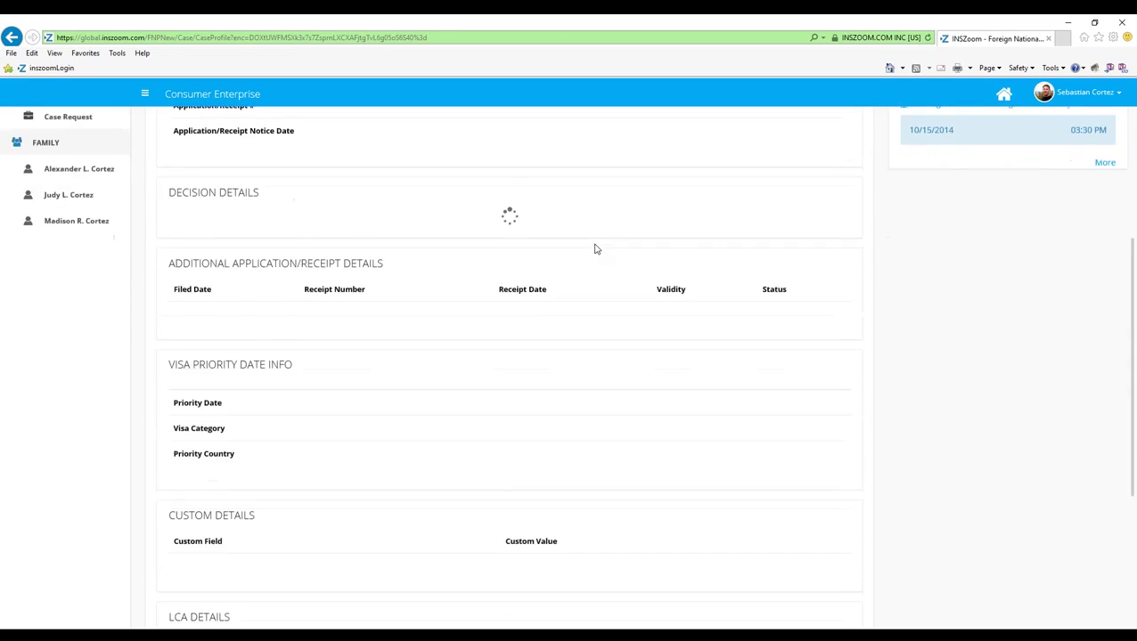
scroll(596, 249, down, 1)
scroll(596, 249, down, 1)
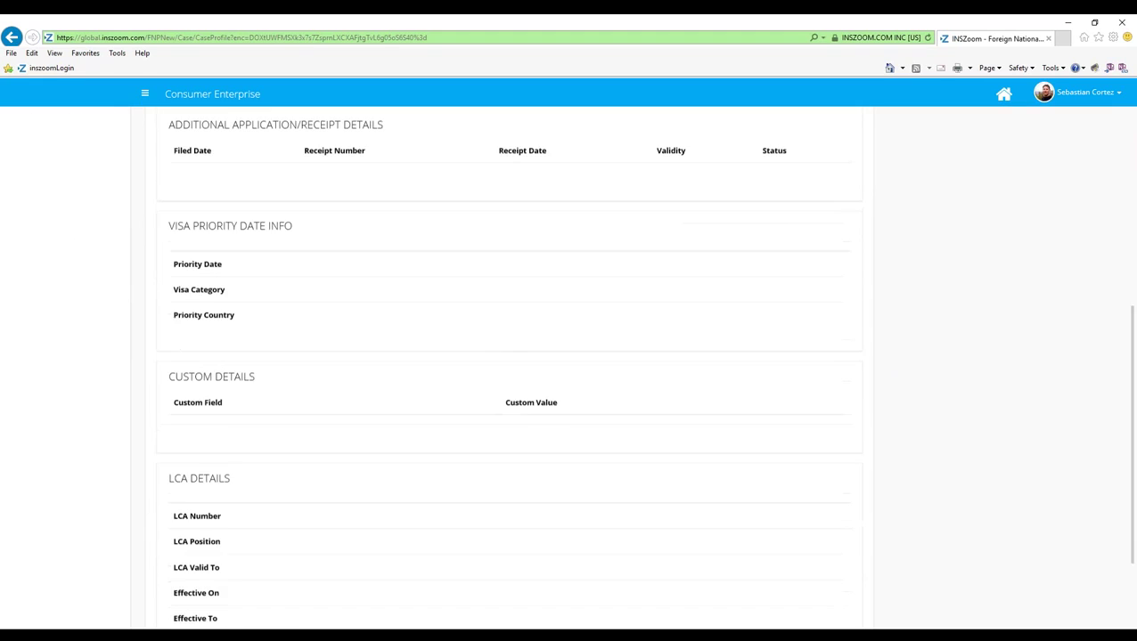
scroll(596, 249, down, 1)
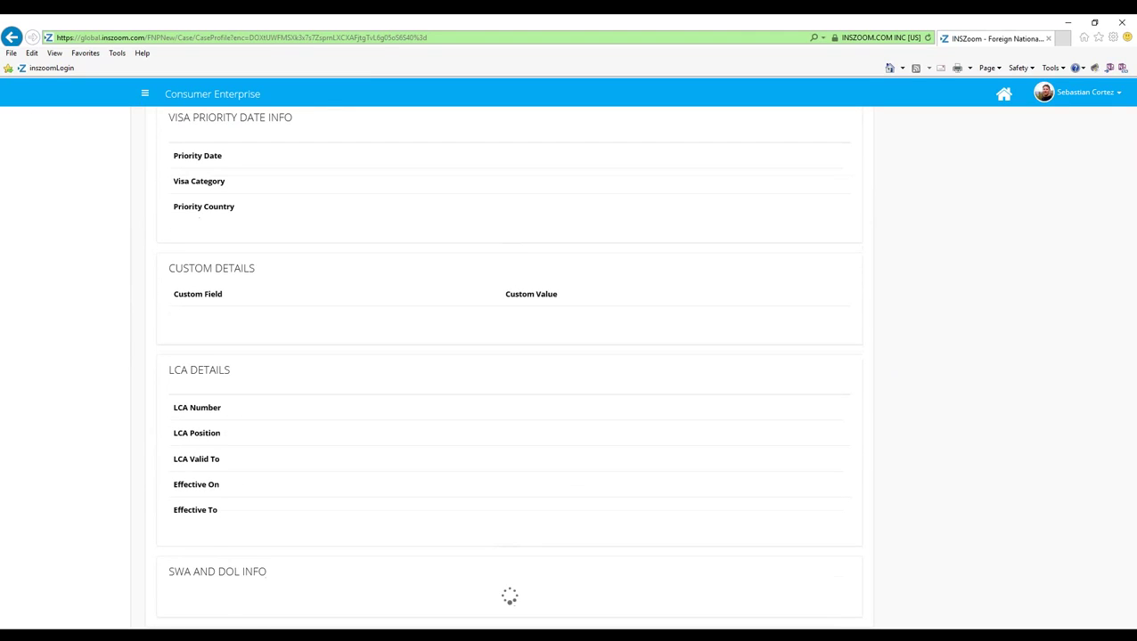
scroll(596, 249, up, 2)
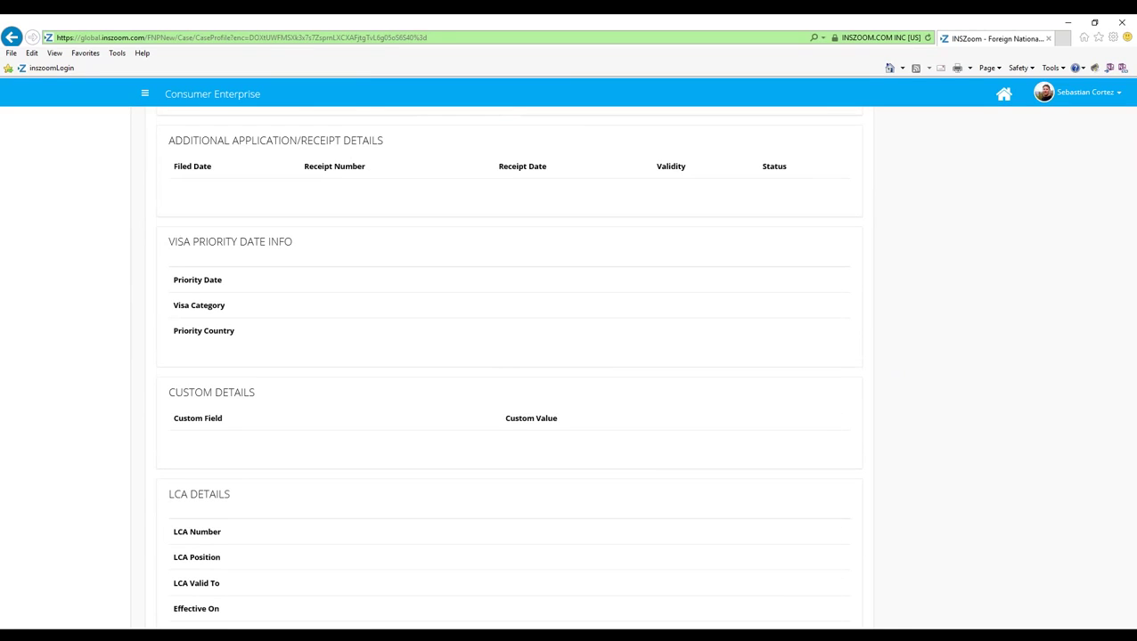
scroll(507, 365, down, 2)
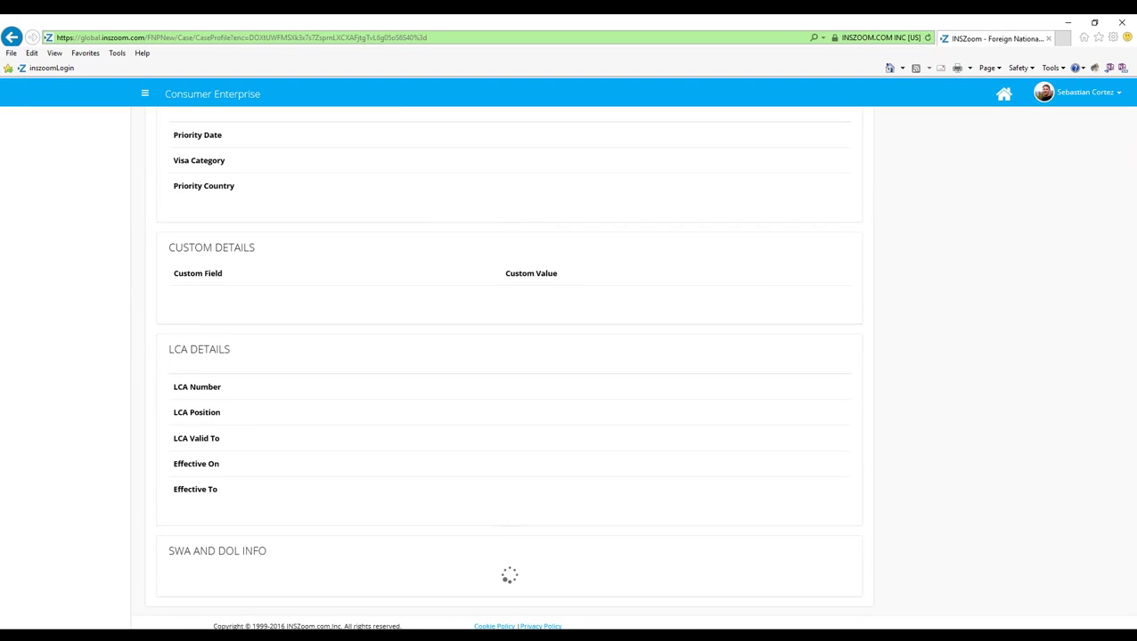
scroll(508, 365, up, 4)
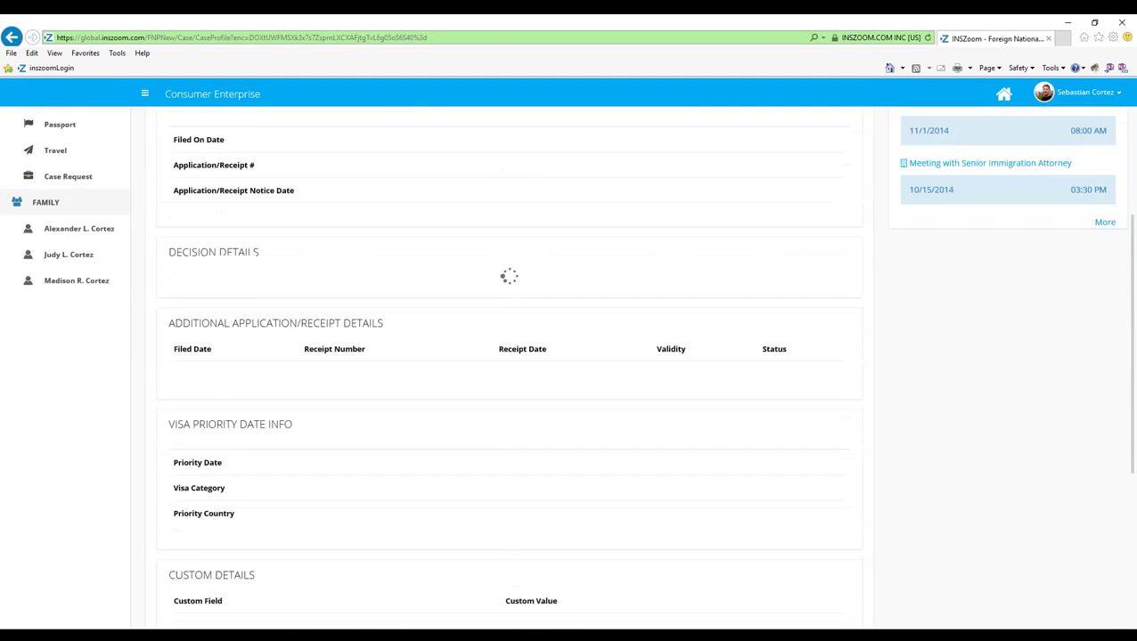
scroll(508, 365, up, 3)
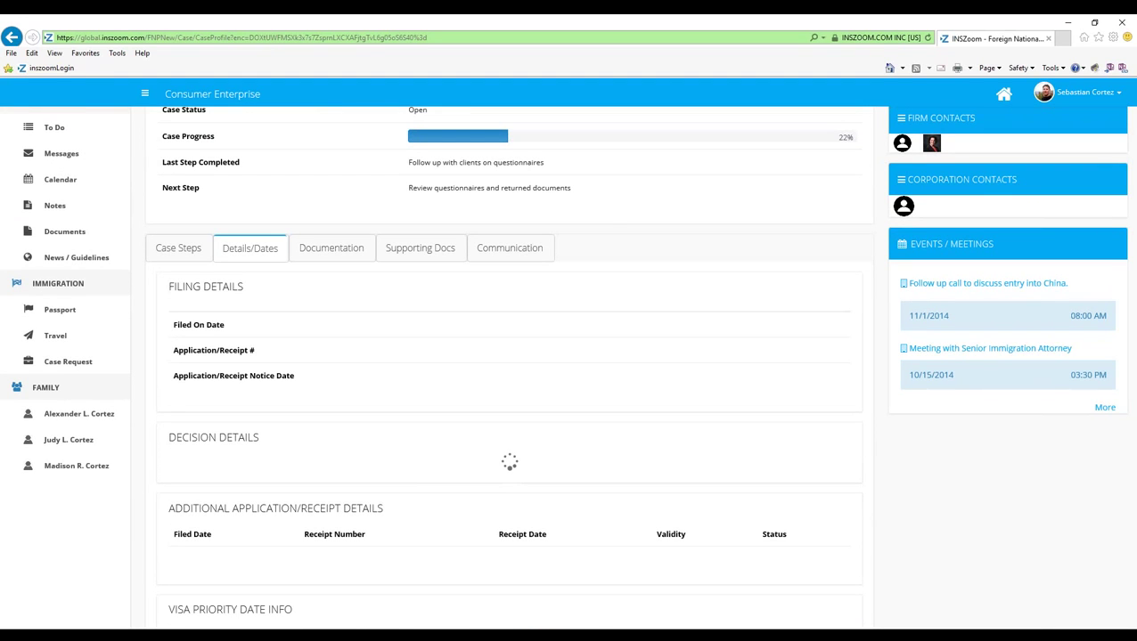
scroll(595, 252, down, 2)
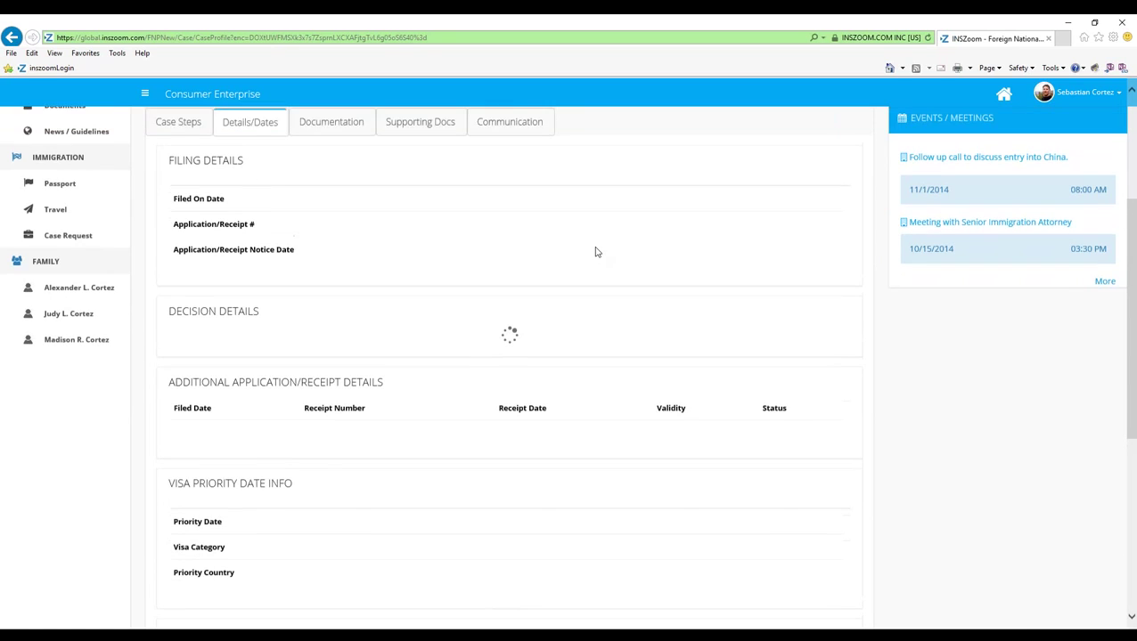
scroll(596, 252, up, 3)
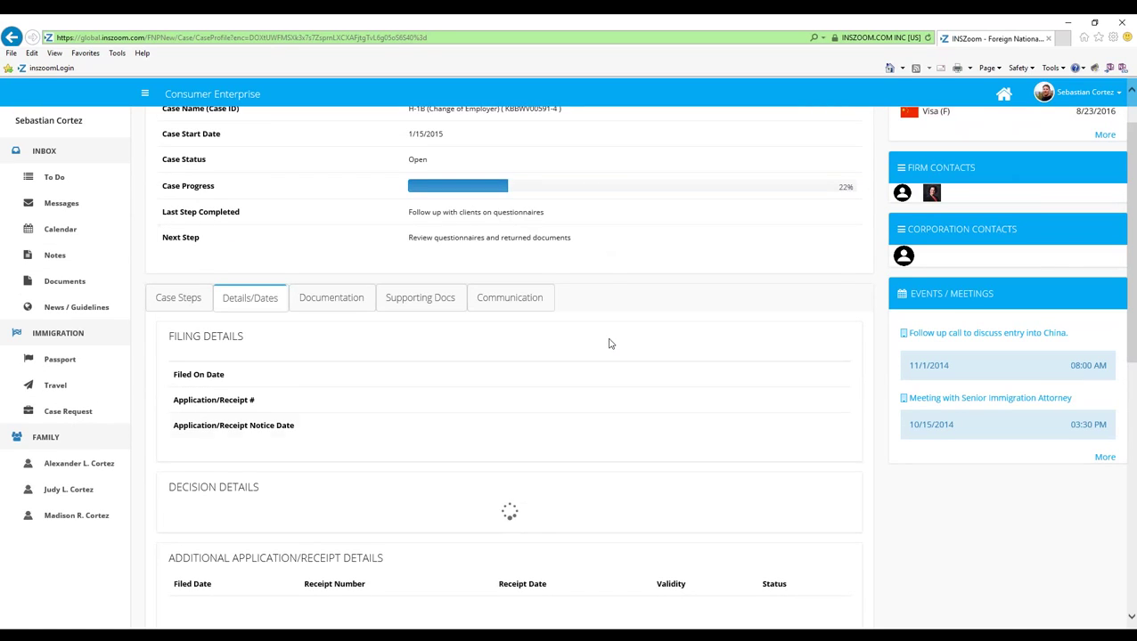
Step: Review the H-1B case's Documentation section and the checklist and documents list under Supporting Docs
click(331, 298)
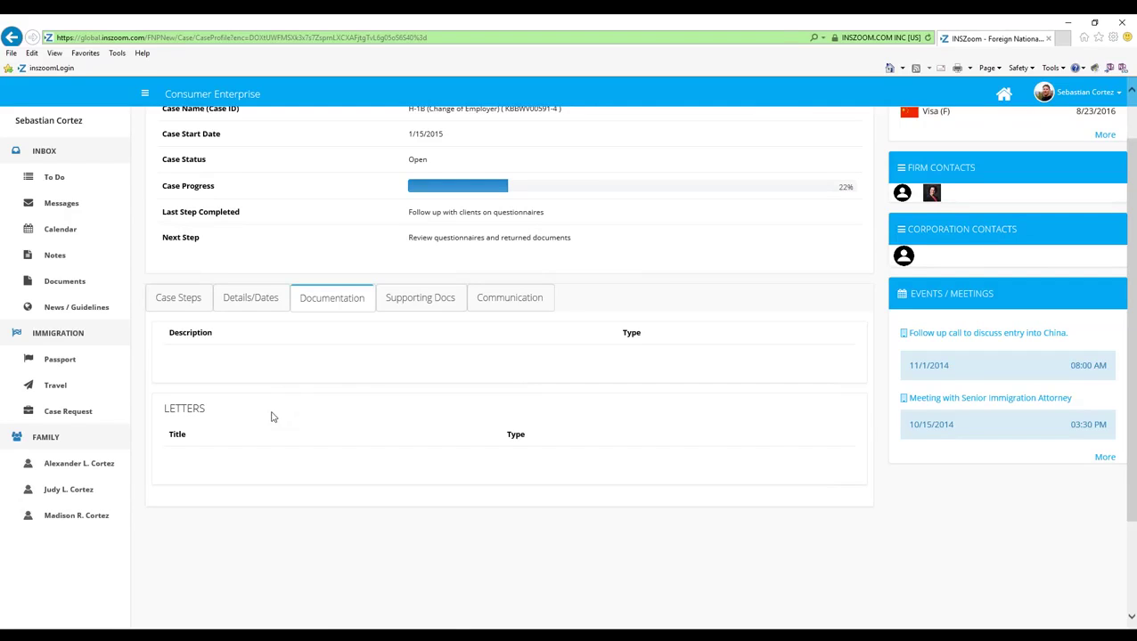
click(427, 305)
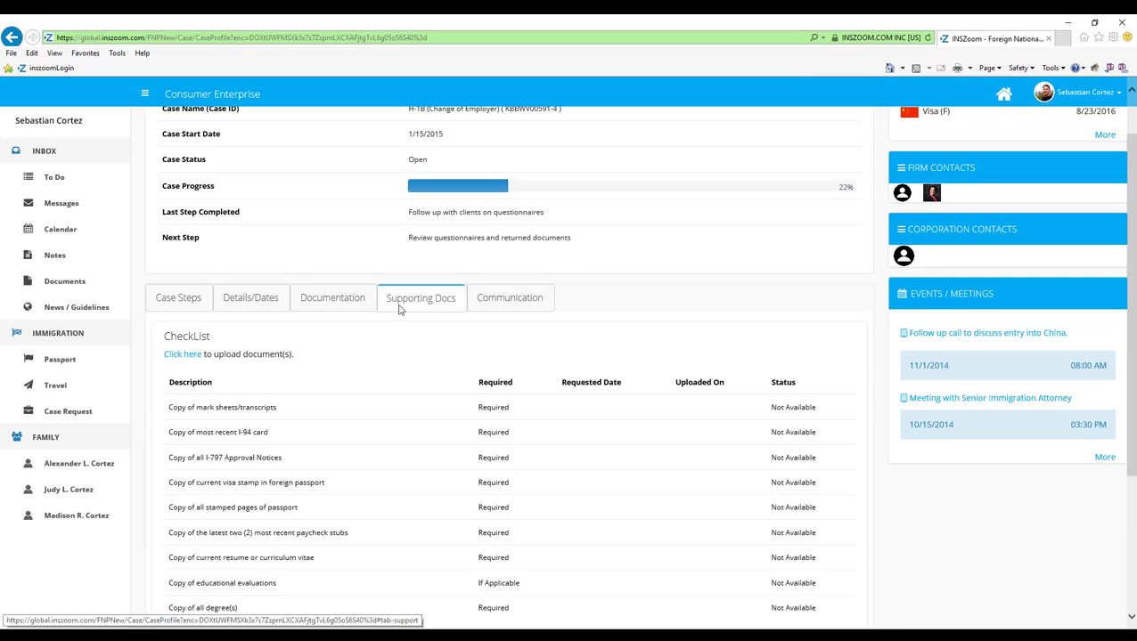
scroll(399, 327, down, 1)
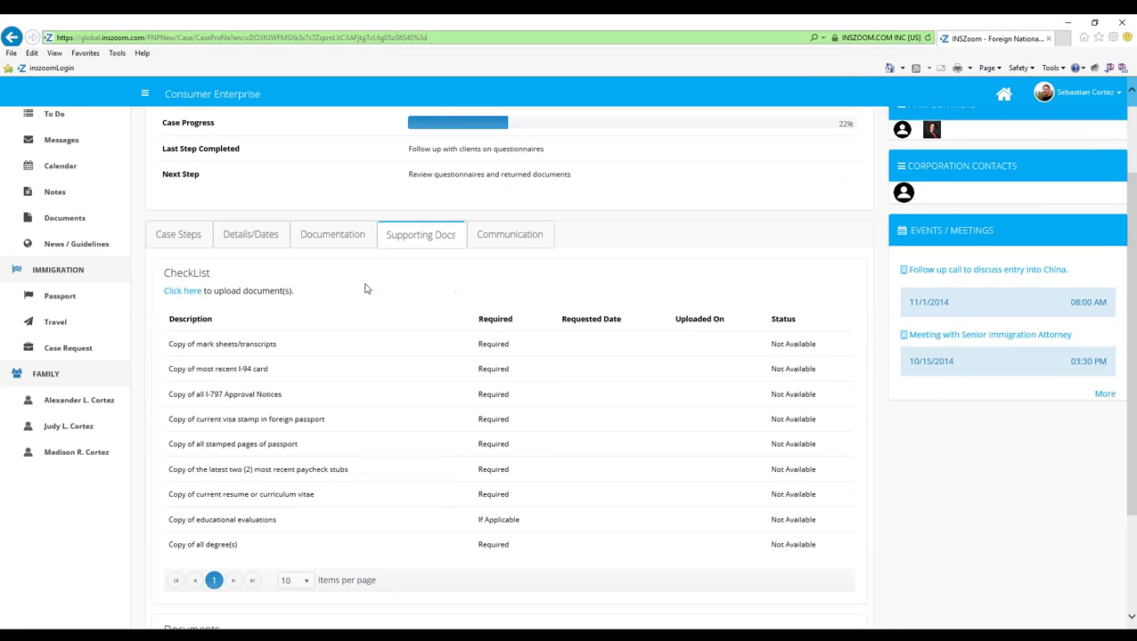
scroll(365, 288, down, 1)
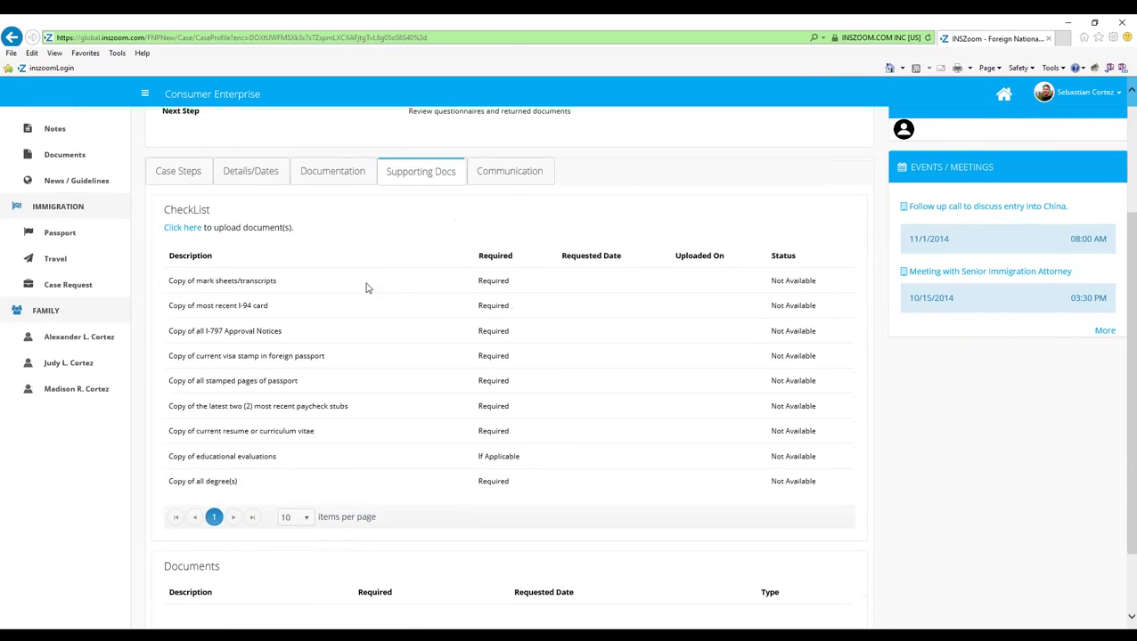
scroll(367, 288, down, 1)
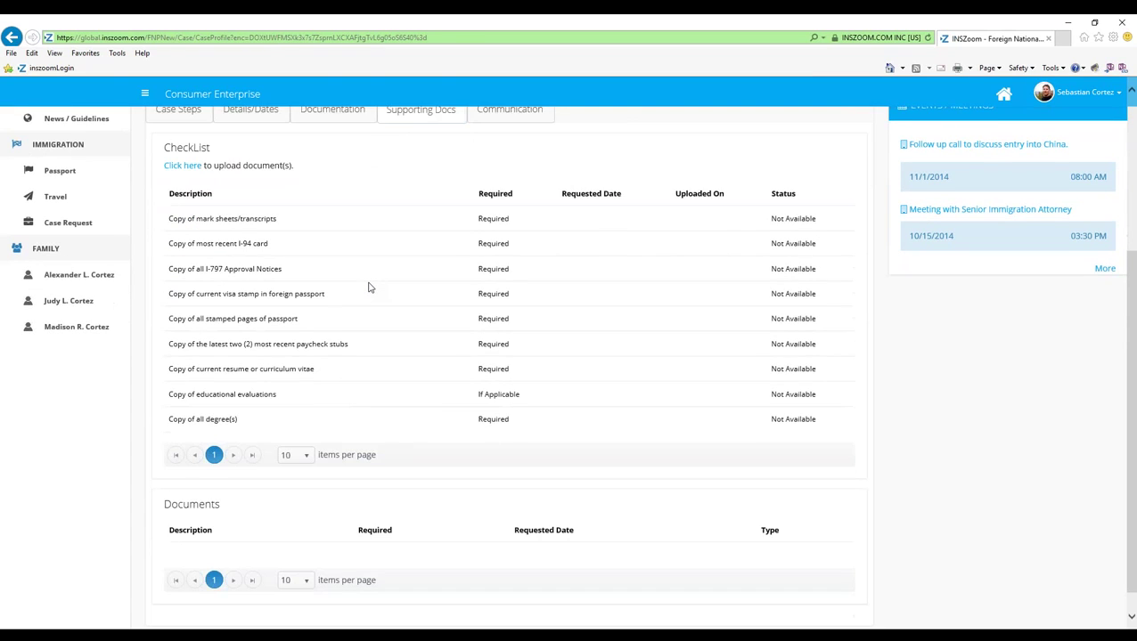
scroll(370, 287, up, 4)
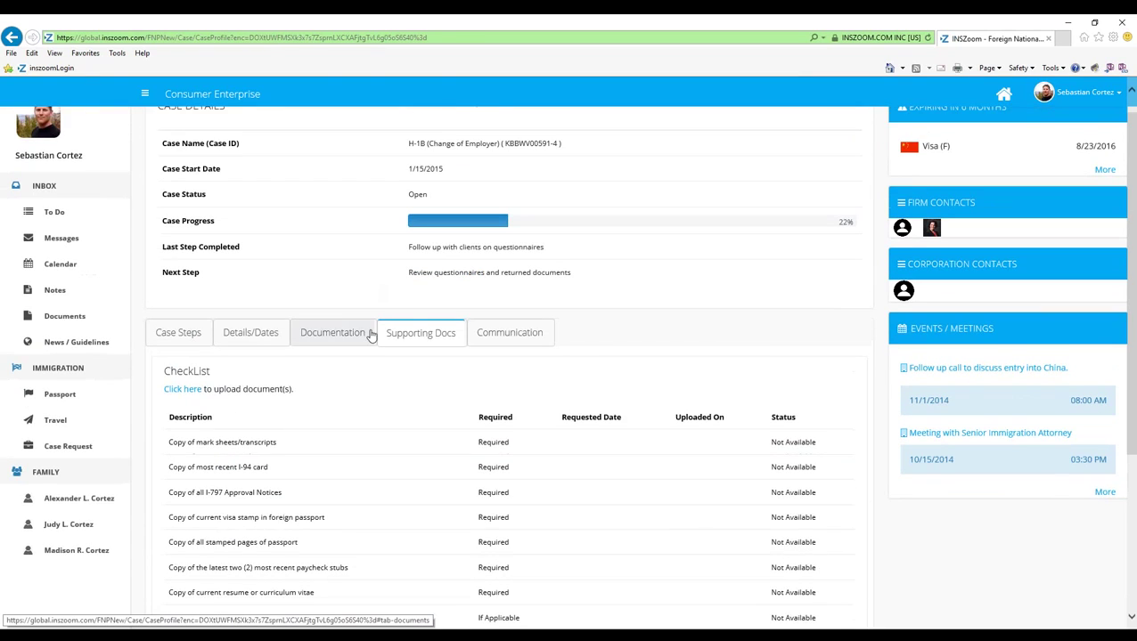
scroll(371, 335, down, 1)
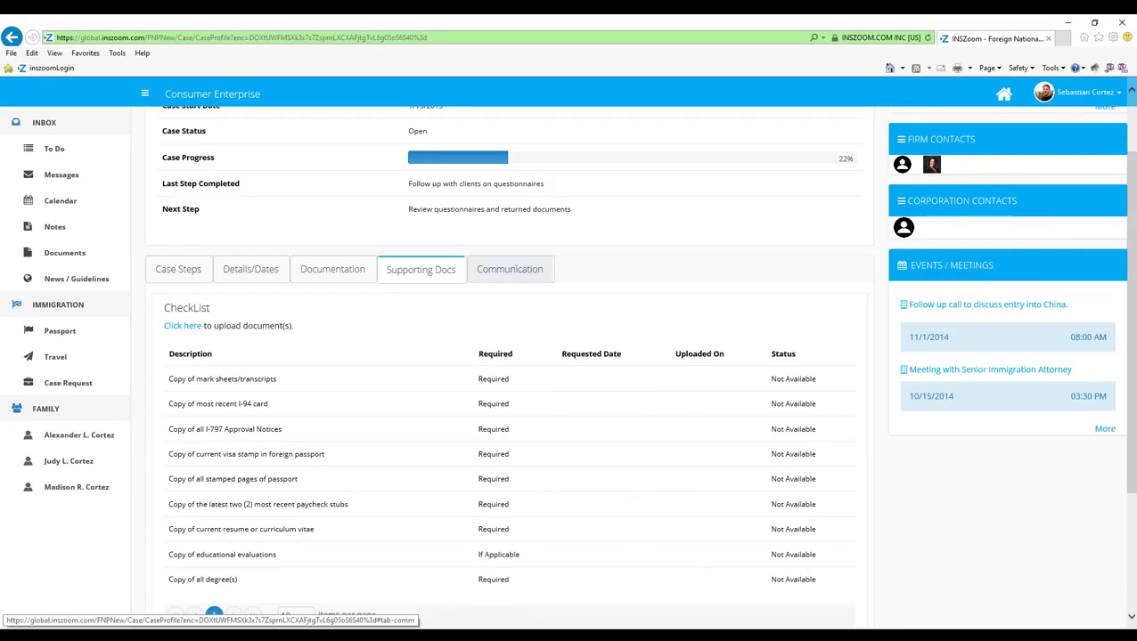
Step: View the H-1B case's emails under Communication, and return to the portal dashboard
click(509, 269)
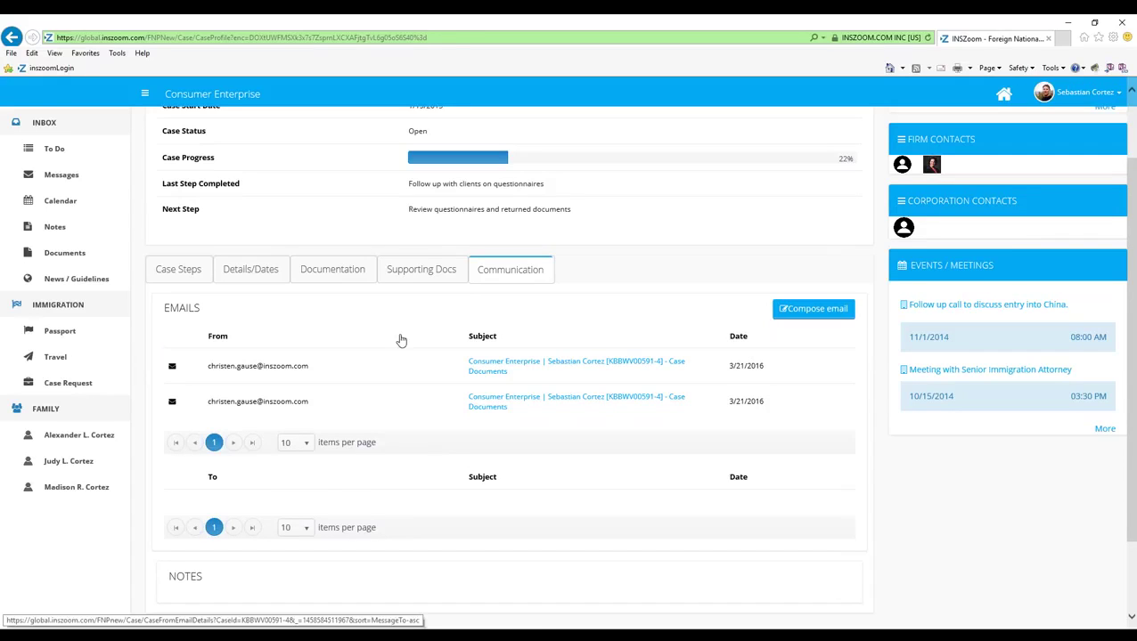
scroll(398, 361, up, 2)
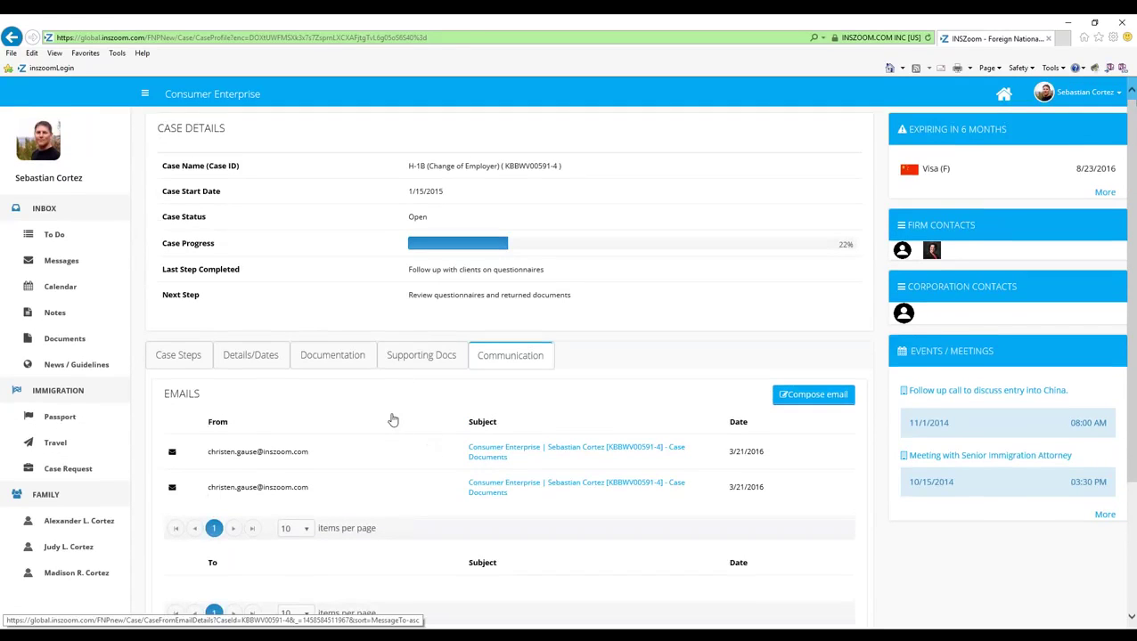
scroll(394, 423, up, 1)
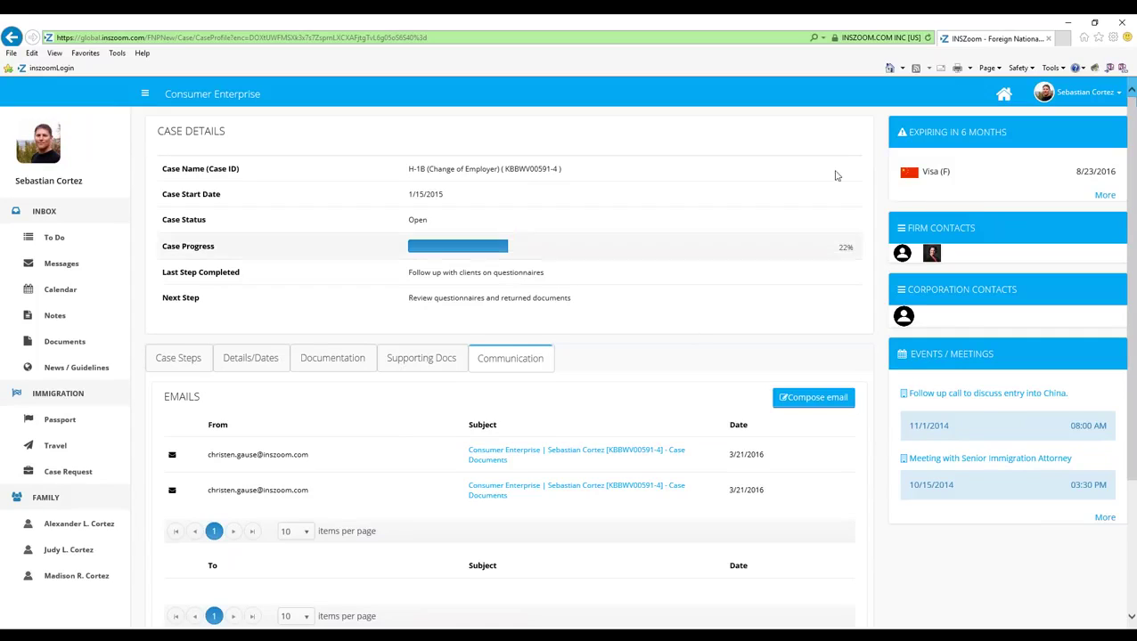
click(1003, 96)
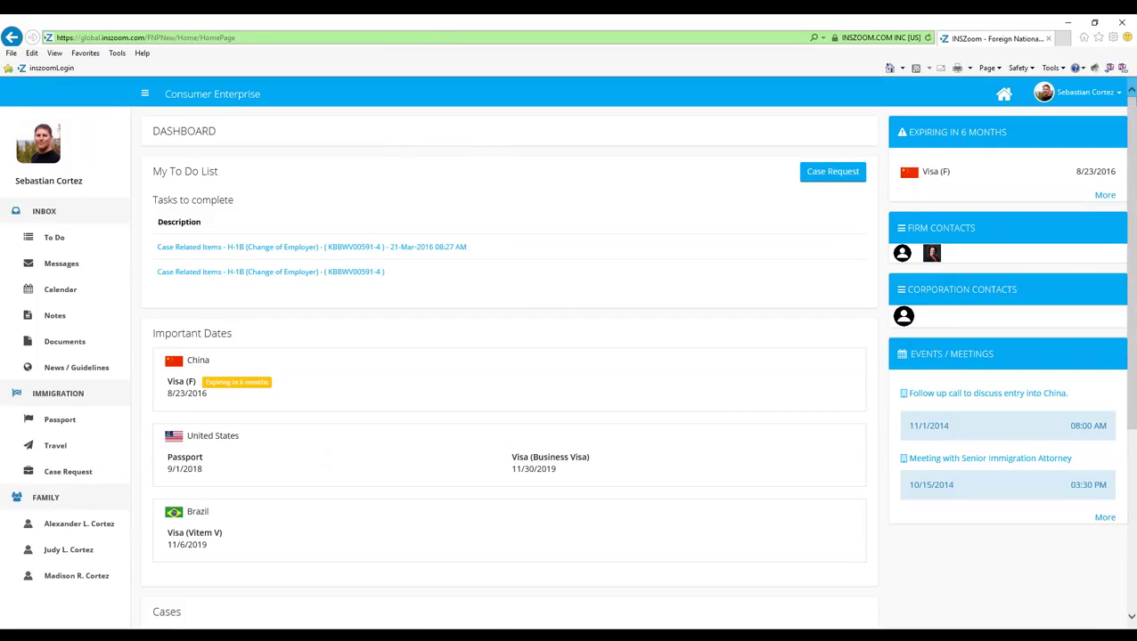
Step: Switch to the INSZoom case manager window and review the client's profile from Contact Information through Passport Info to the open cases
mouse_move(158, 637)
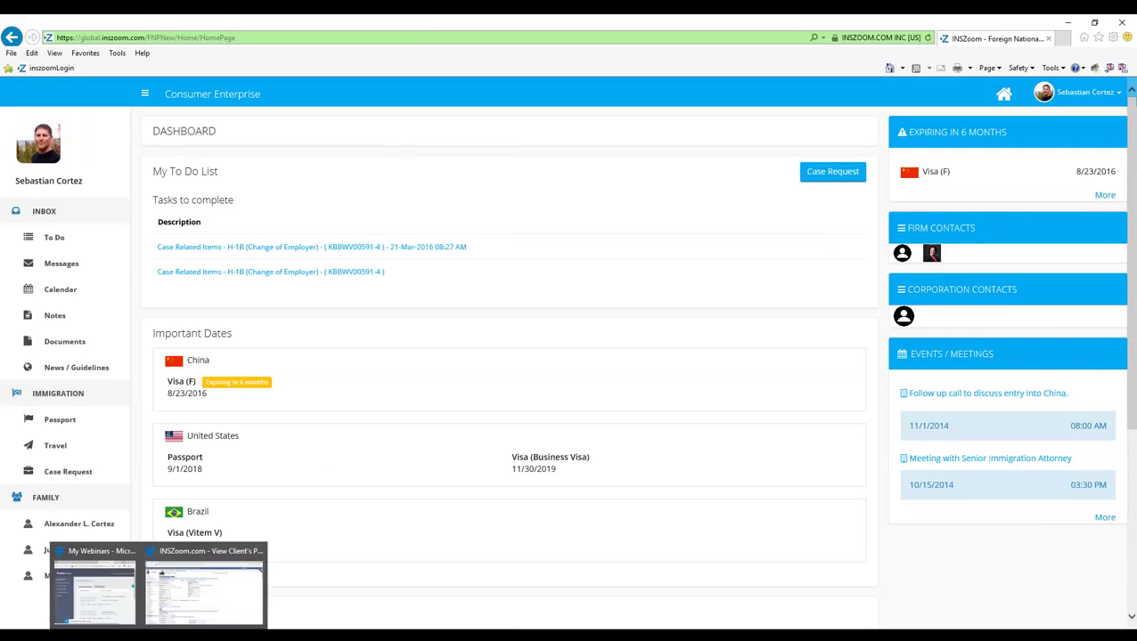
click(247, 589)
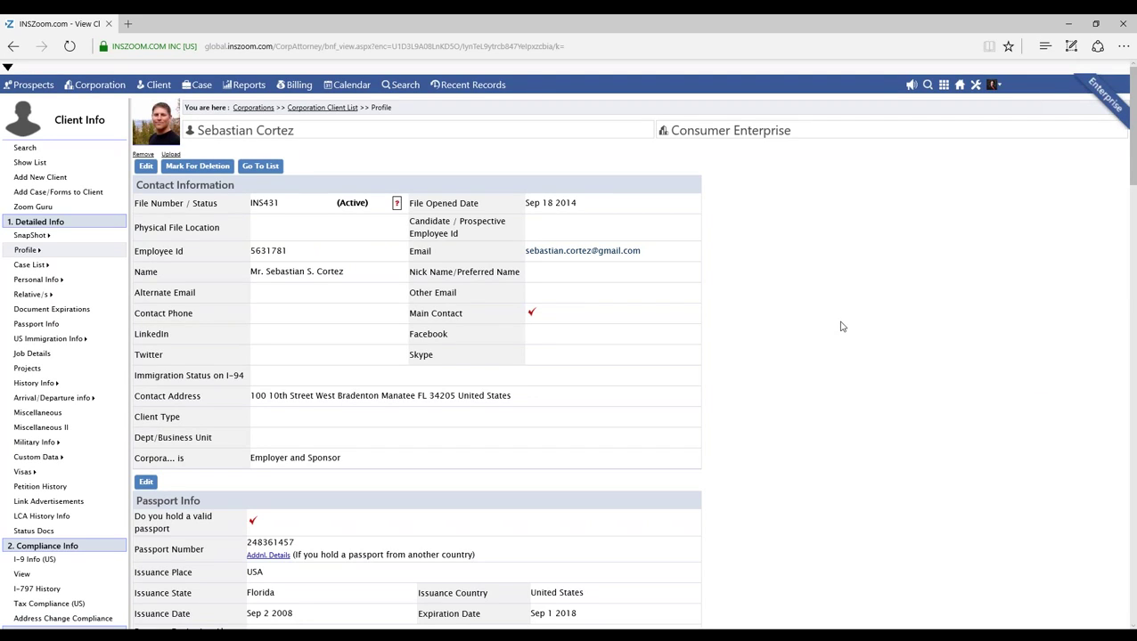
scroll(844, 327, down, 1)
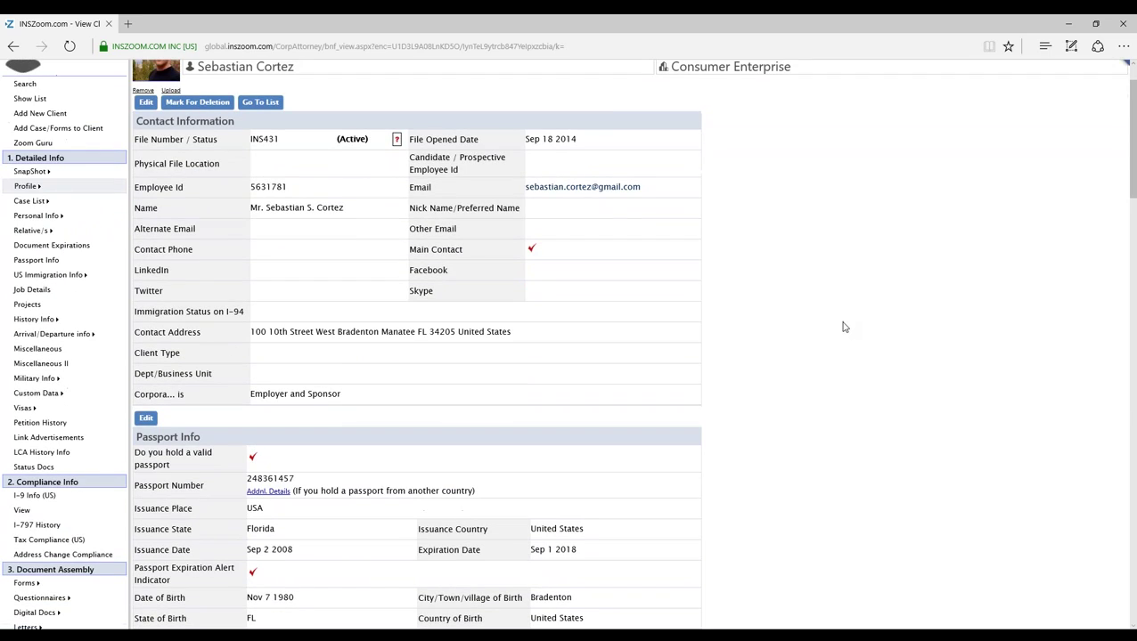
scroll(807, 322, down, 1)
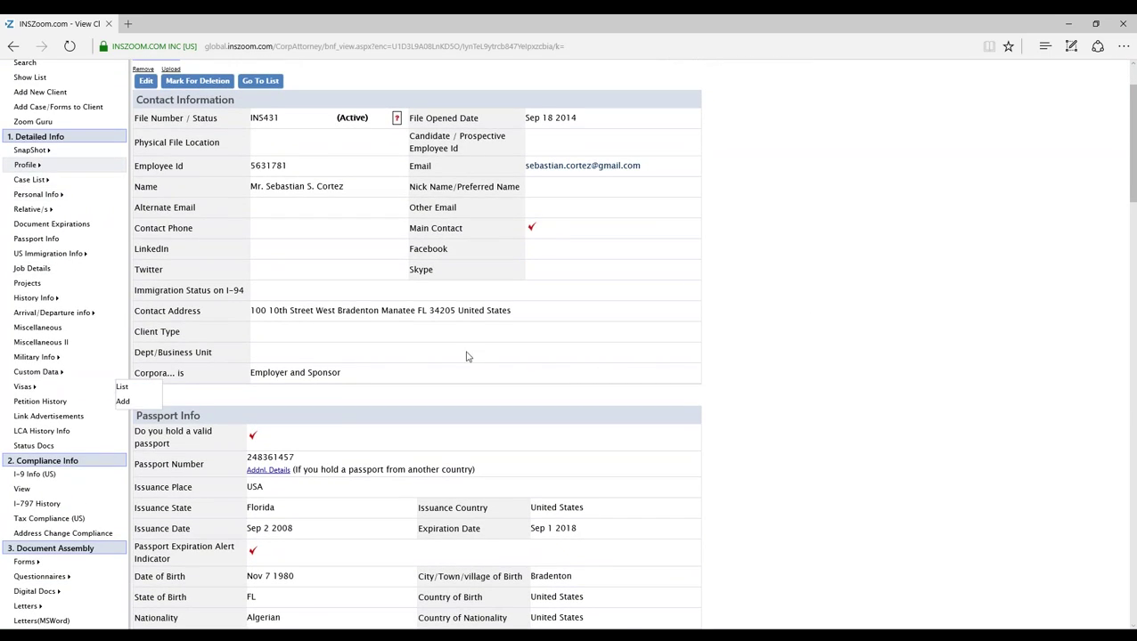
scroll(553, 347, down, 1)
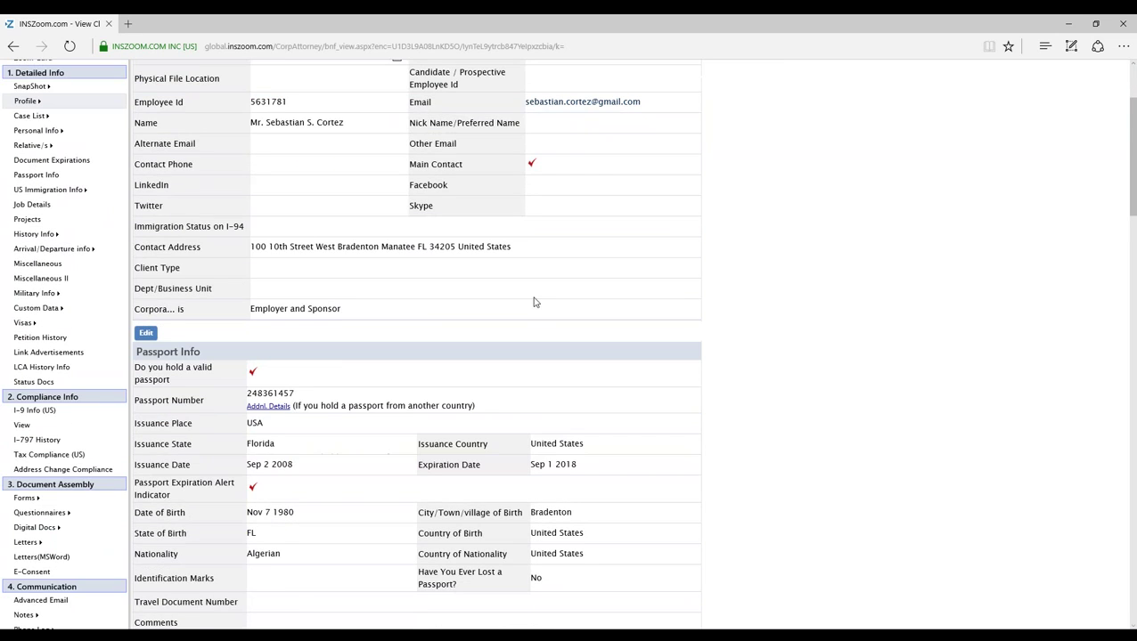
scroll(535, 302, up, 3)
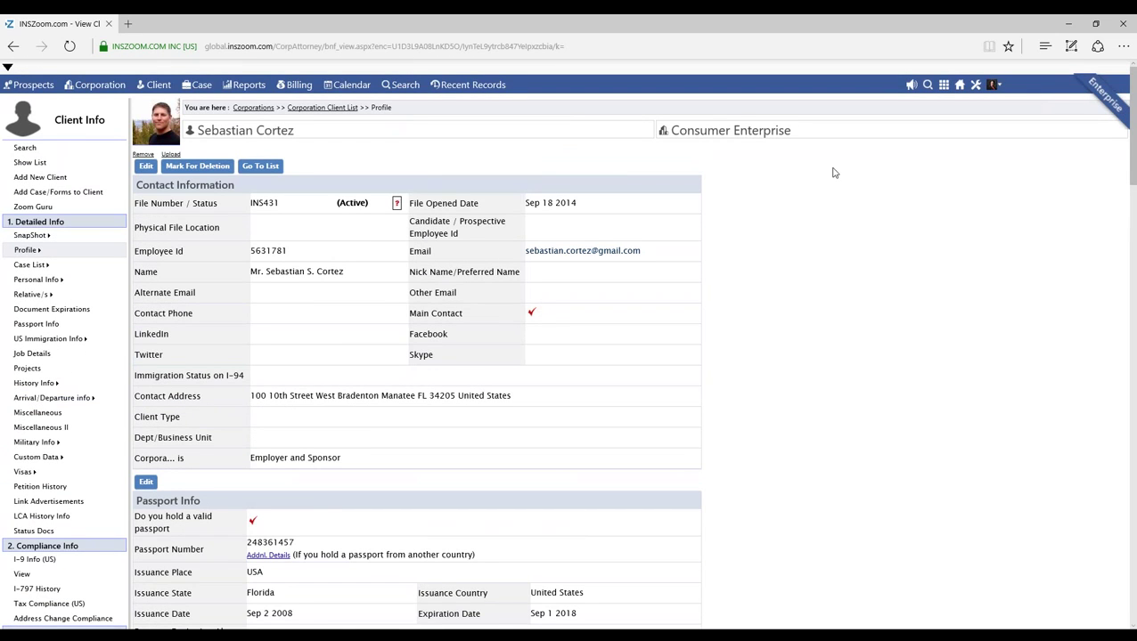
scroll(789, 288, down, 4)
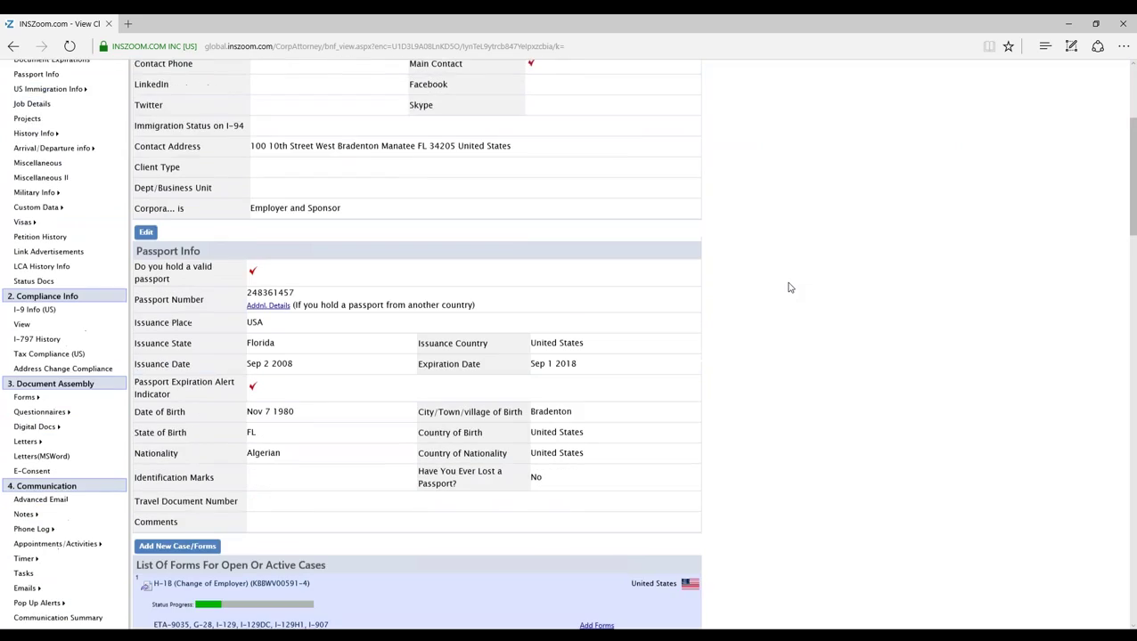
scroll(789, 287, down, 3)
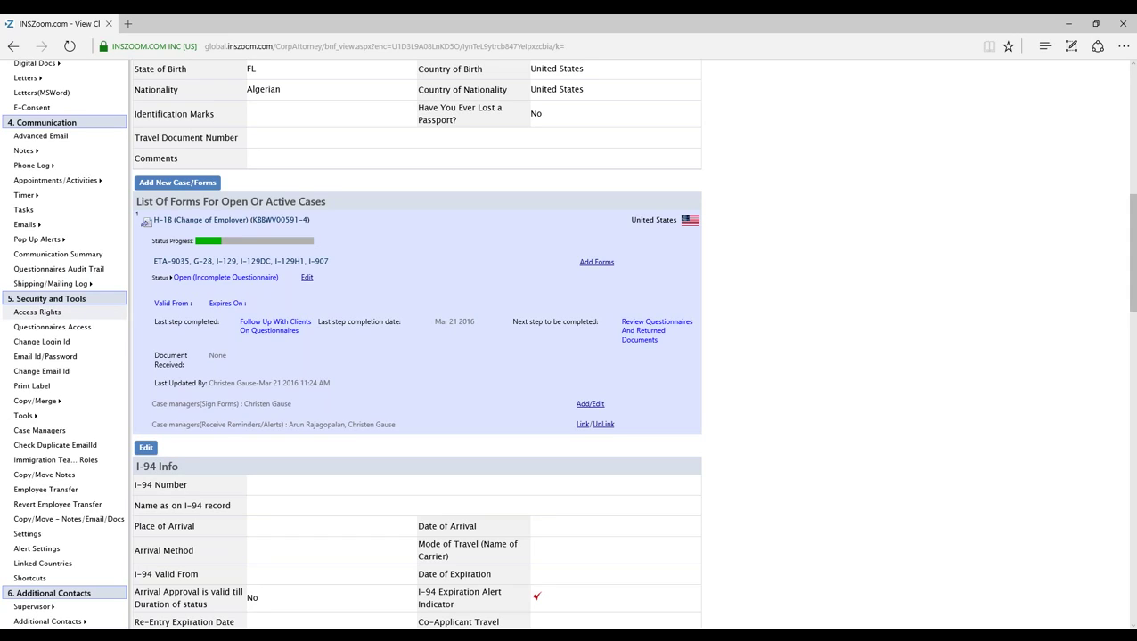
Step: Open the client's Access Rights and check the login Access Level options, keeping View And Update Access
click(51, 316)
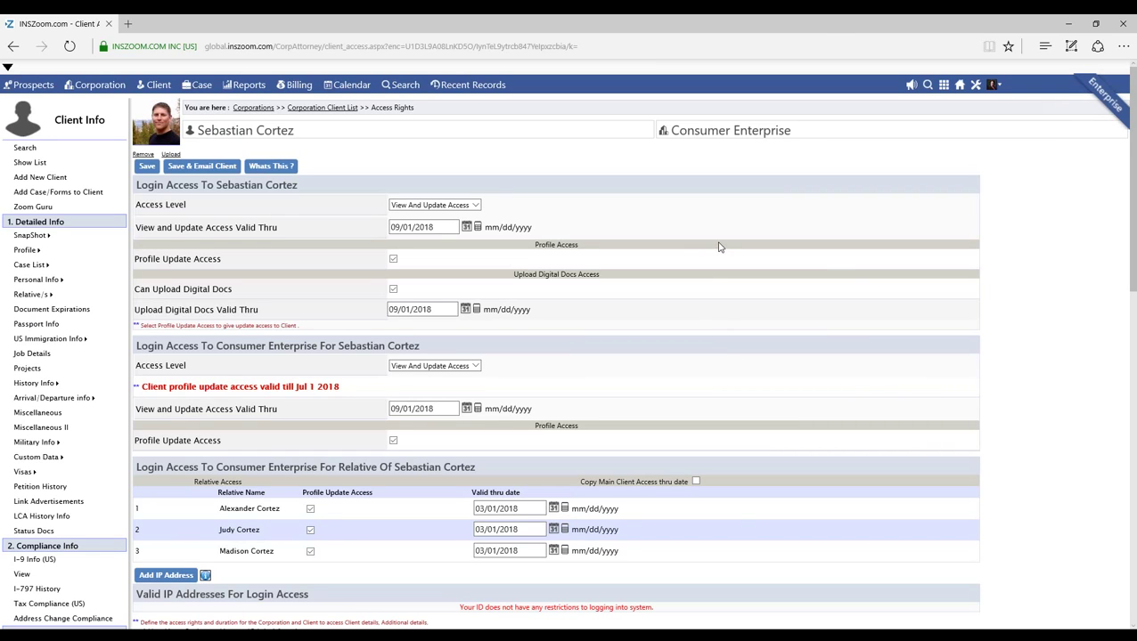
scroll(709, 245, down, 2)
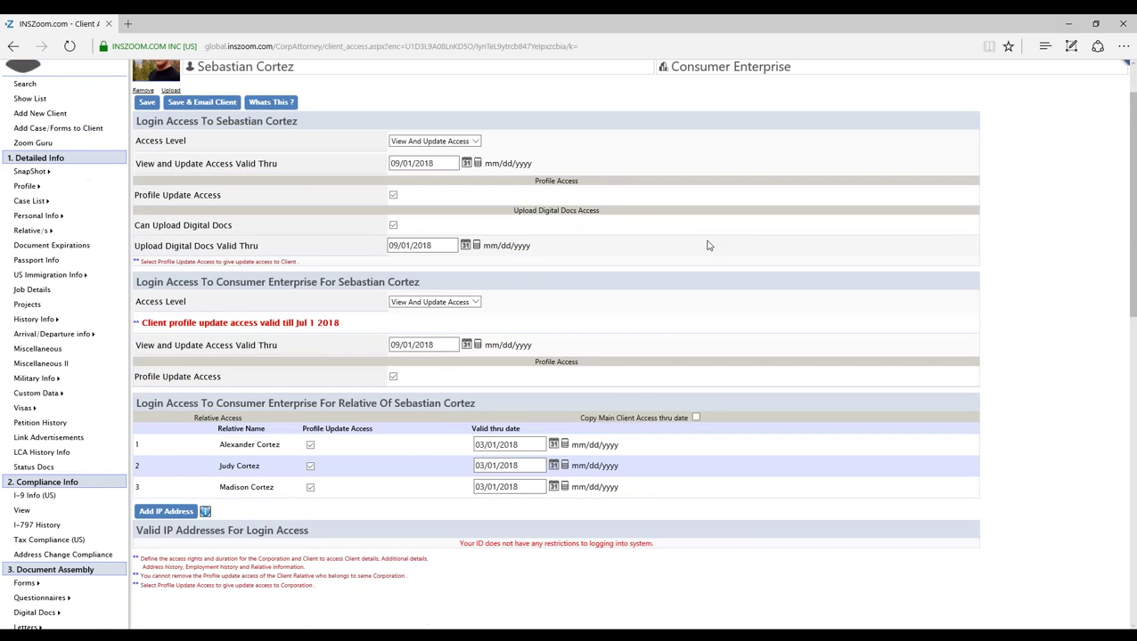
scroll(701, 258, up, 2)
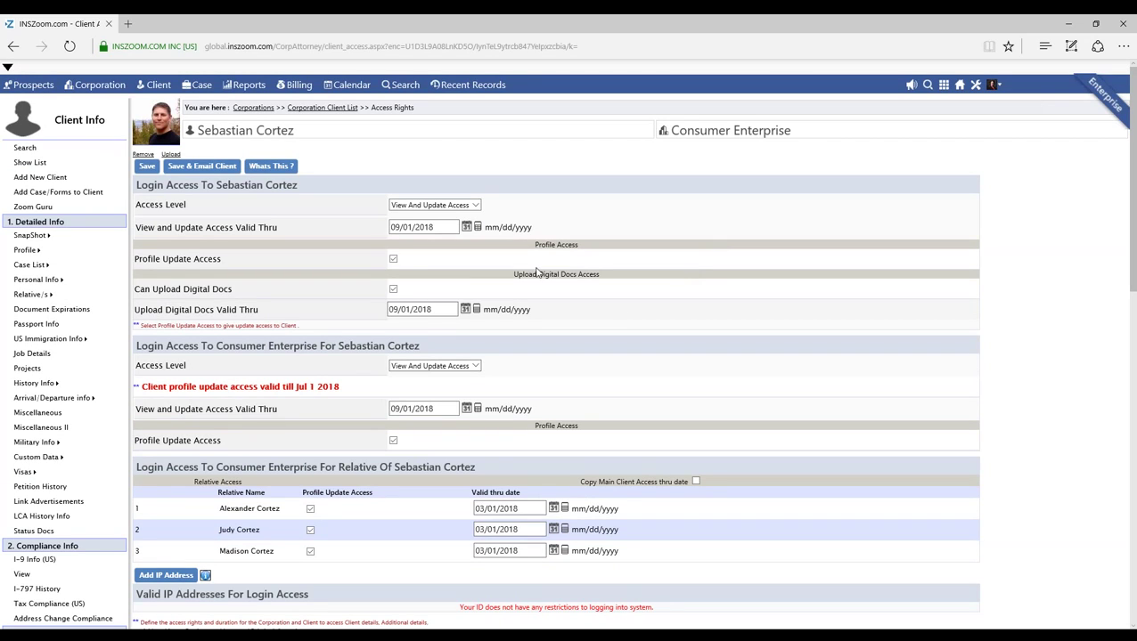
click(476, 205)
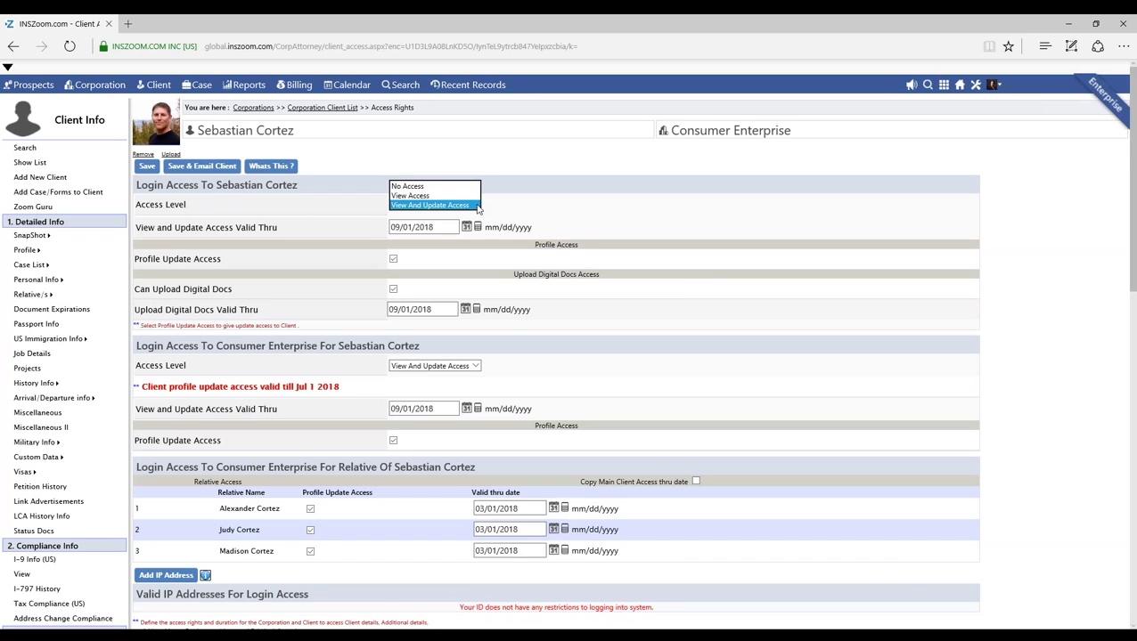
click(476, 206)
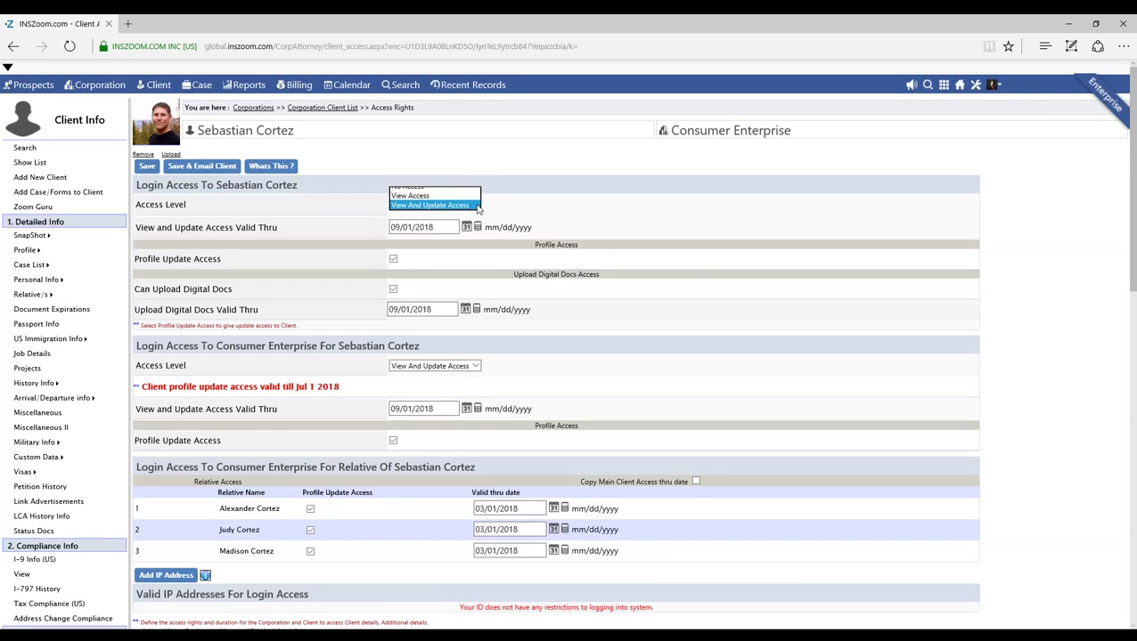
click(474, 204)
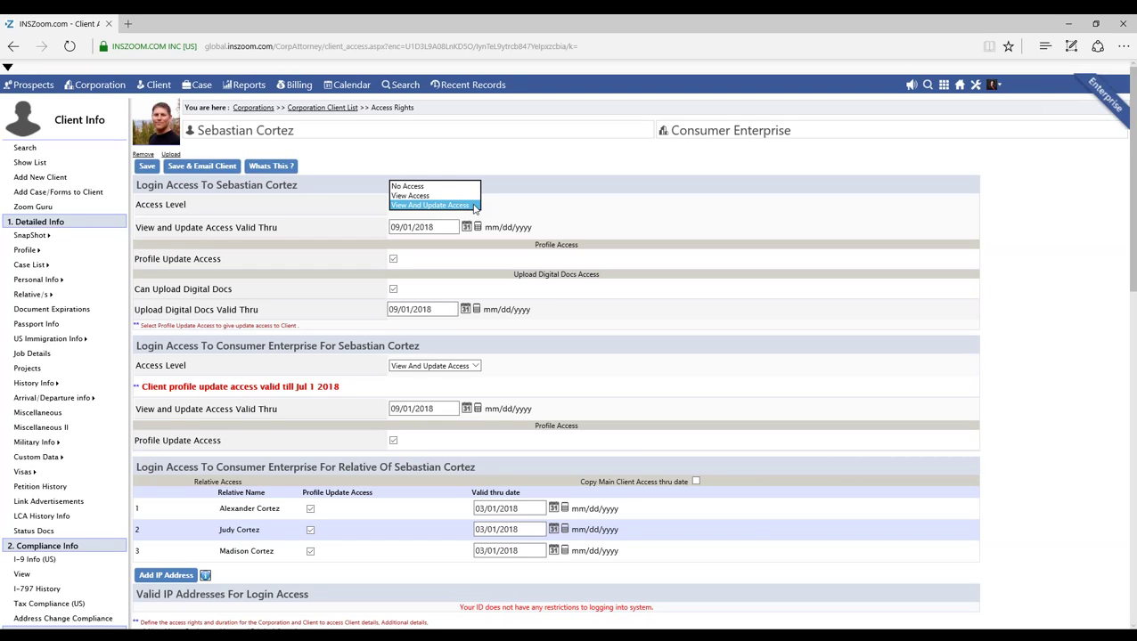
click(473, 205)
Step: Review the corporation's login access and the relatives' Profile Update Access settings on the Access Rights page
scroll(450, 183, down, 1)
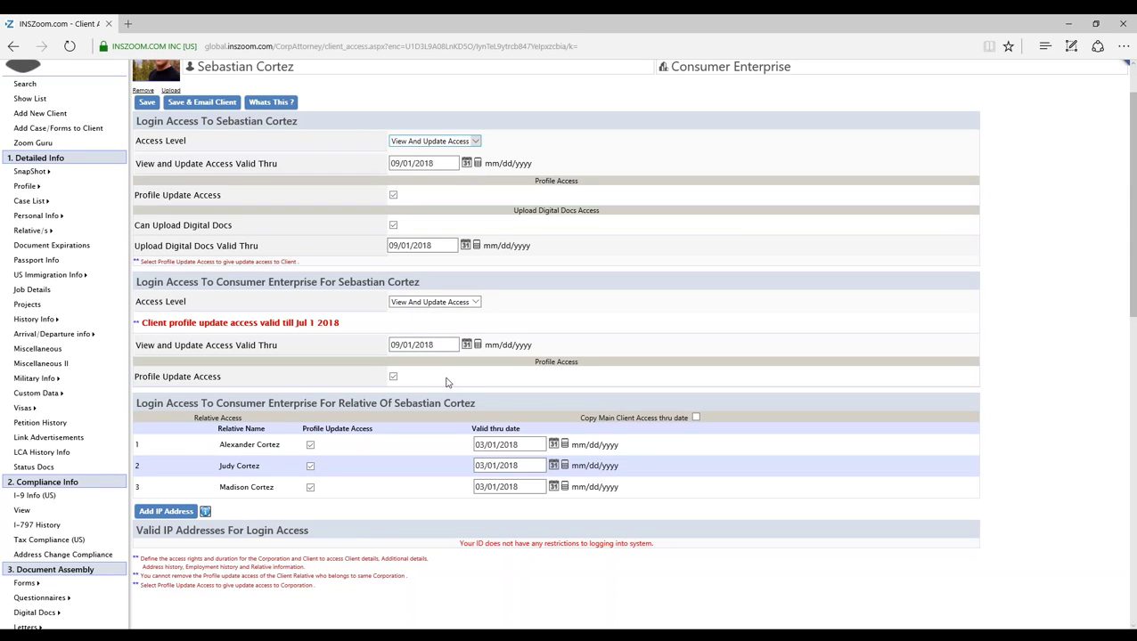
scroll(448, 379, down, 1)
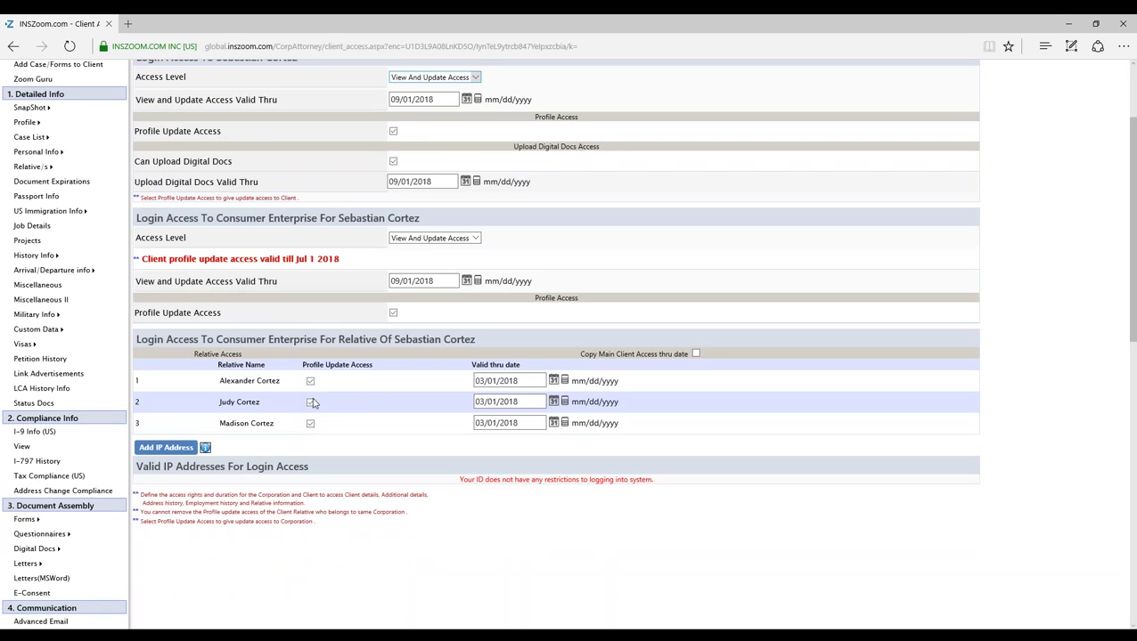
click(310, 423)
scroll(330, 431, up, 2)
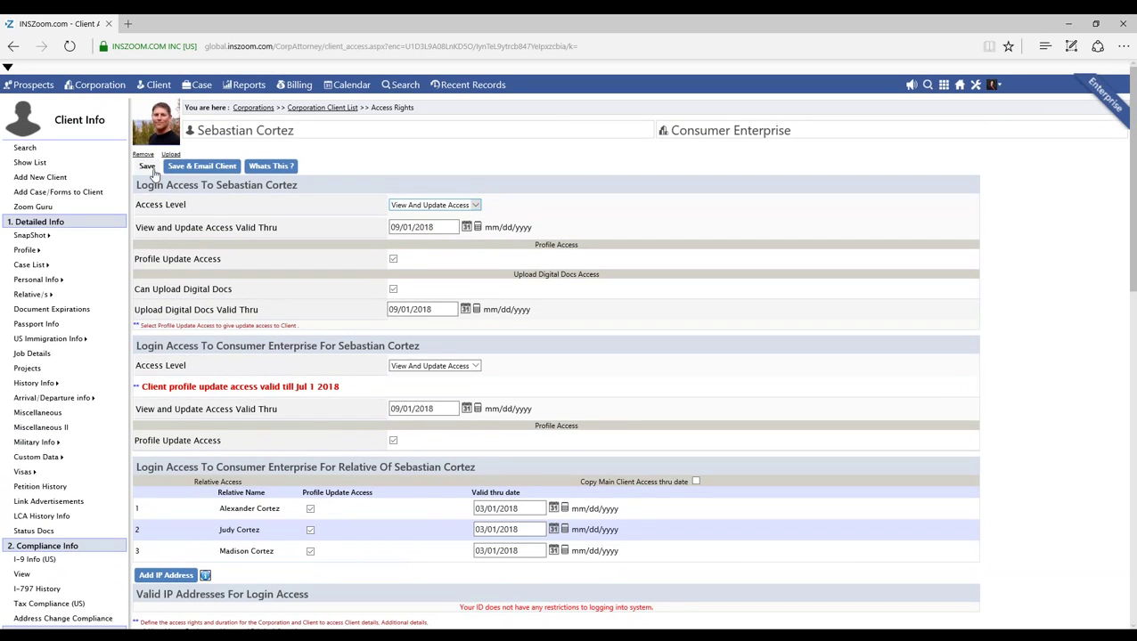
Step: Open the client's Email Id/Password window, enlarge it, and look over the "Your Invitation to INSZoom – Create Password" email
scroll(267, 252, down, 5)
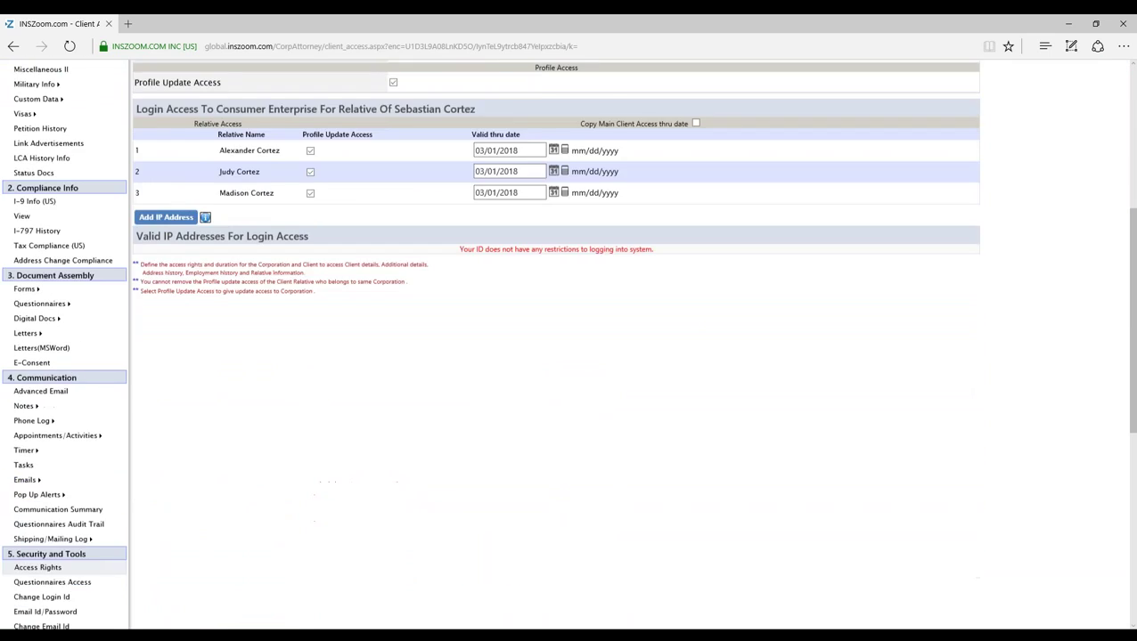
scroll(267, 245, down, 5)
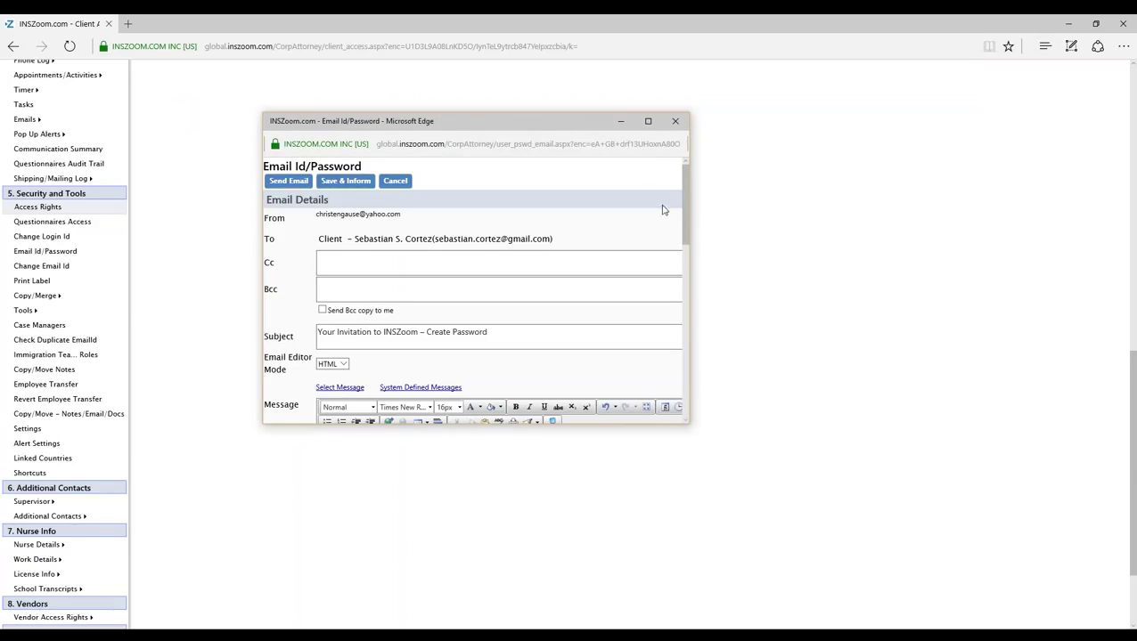
drag(687, 425, 882, 560)
scroll(812, 330, down, 2)
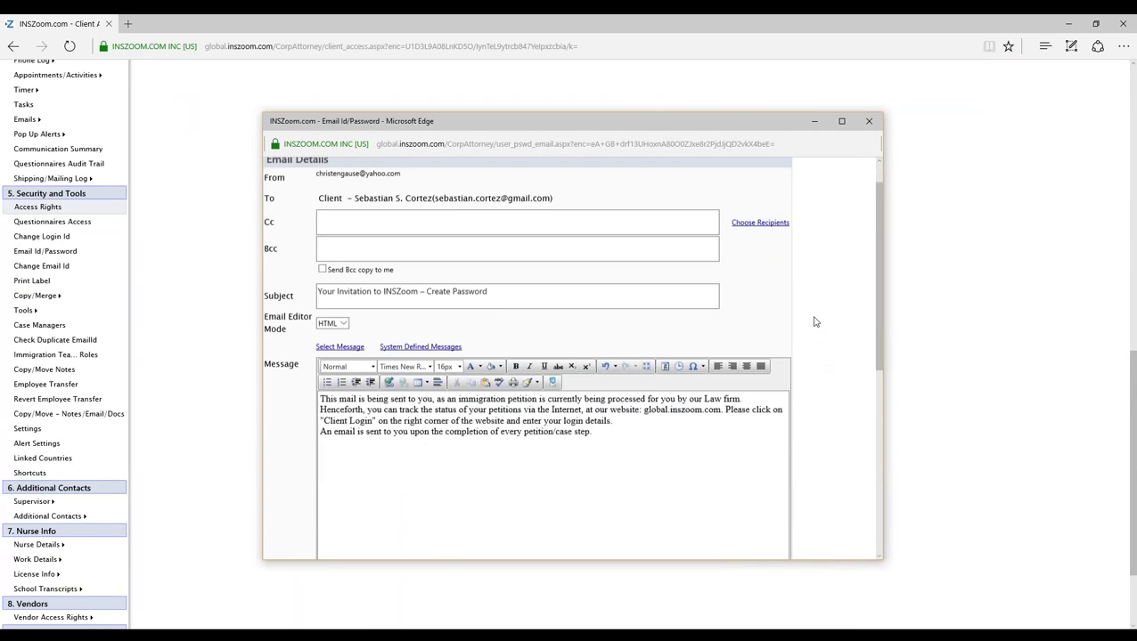
scroll(825, 319, up, 1)
scroll(824, 319, up, 1)
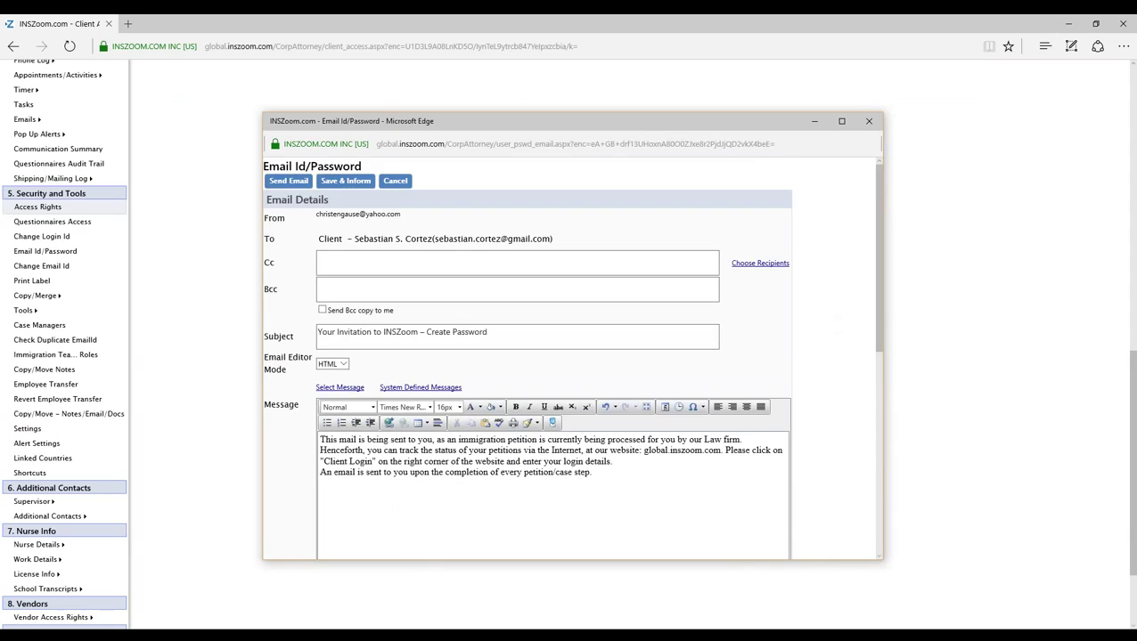
Step: Highlight the invitation's message text and view the remaining email fields through Attachments to the Signature
drag(613, 470, 309, 414)
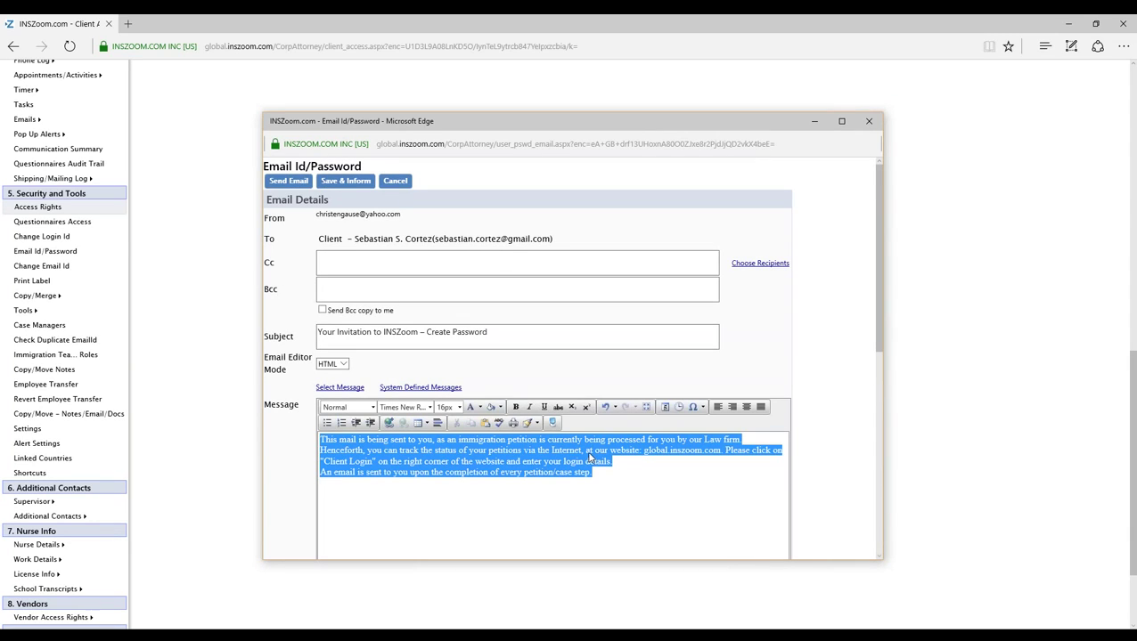
scroll(678, 411, down, 4)
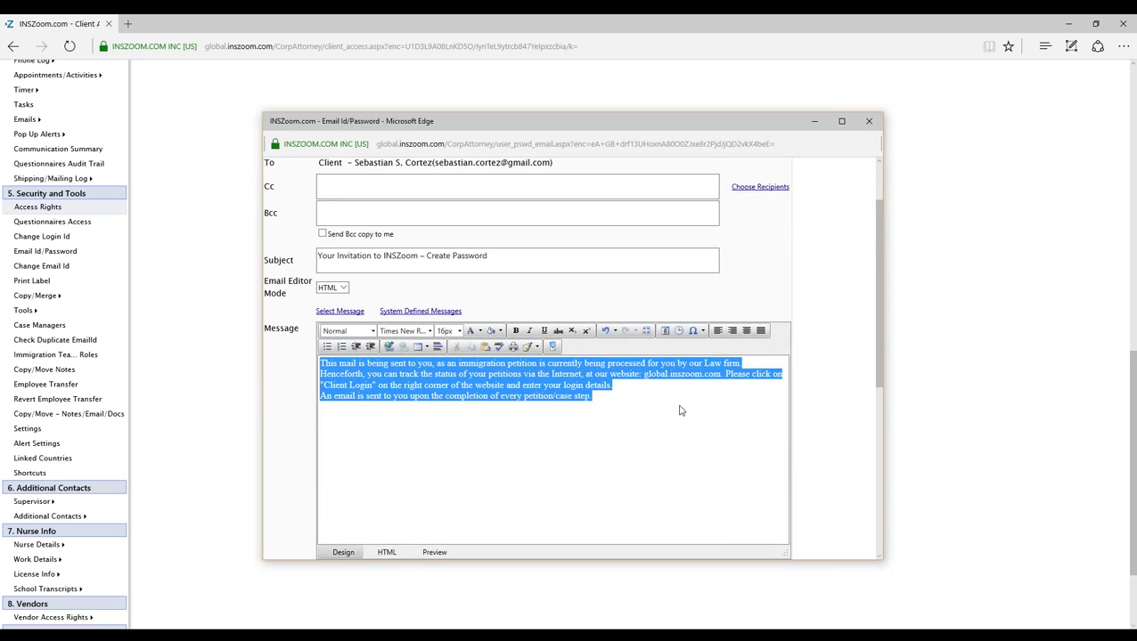
scroll(650, 339, down, 4)
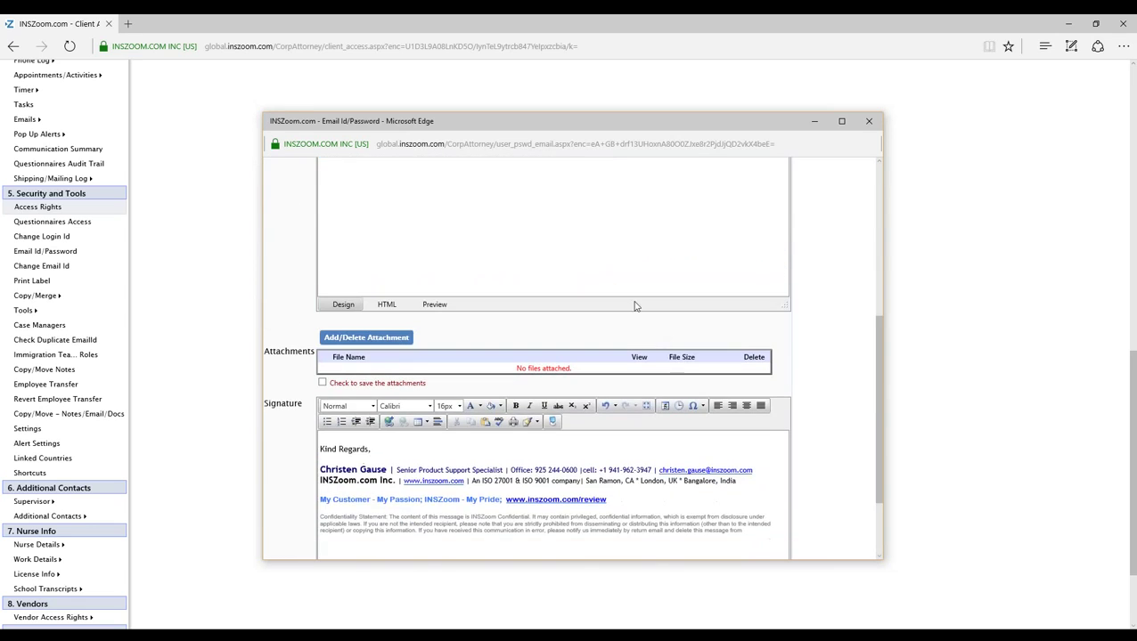
Step: Review the received User ID and Create Password invitation emails, closing both messages and the Email Id/Password window
scroll(637, 310, up, 1)
scroll(638, 316, up, 7)
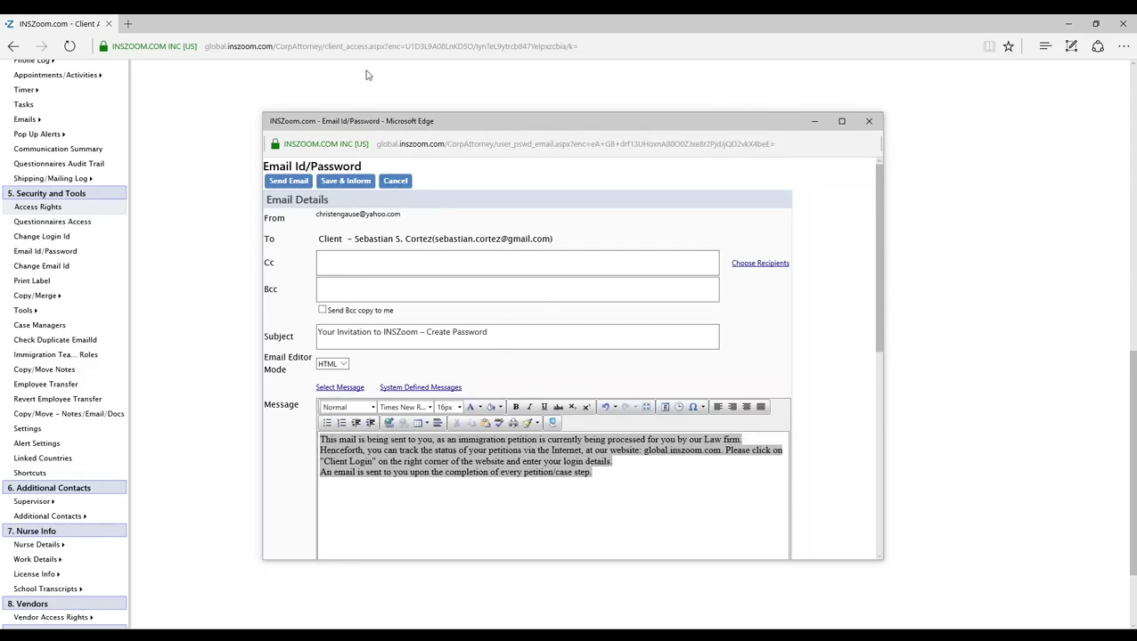
drag(366, 74, 617, 94)
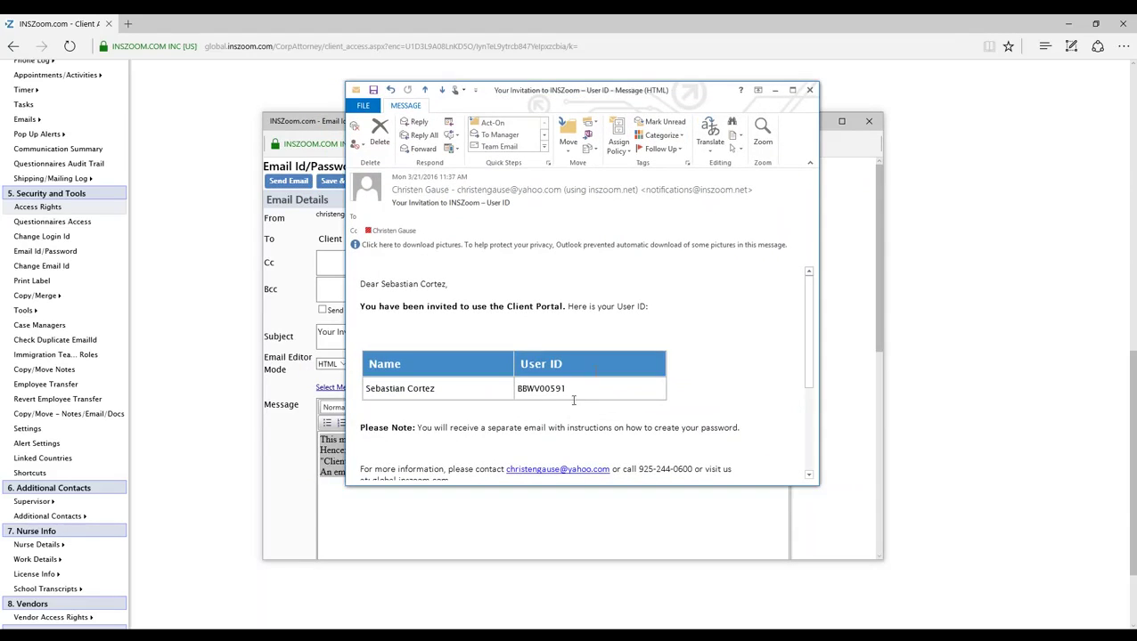
drag(573, 390, 515, 392)
click(809, 90)
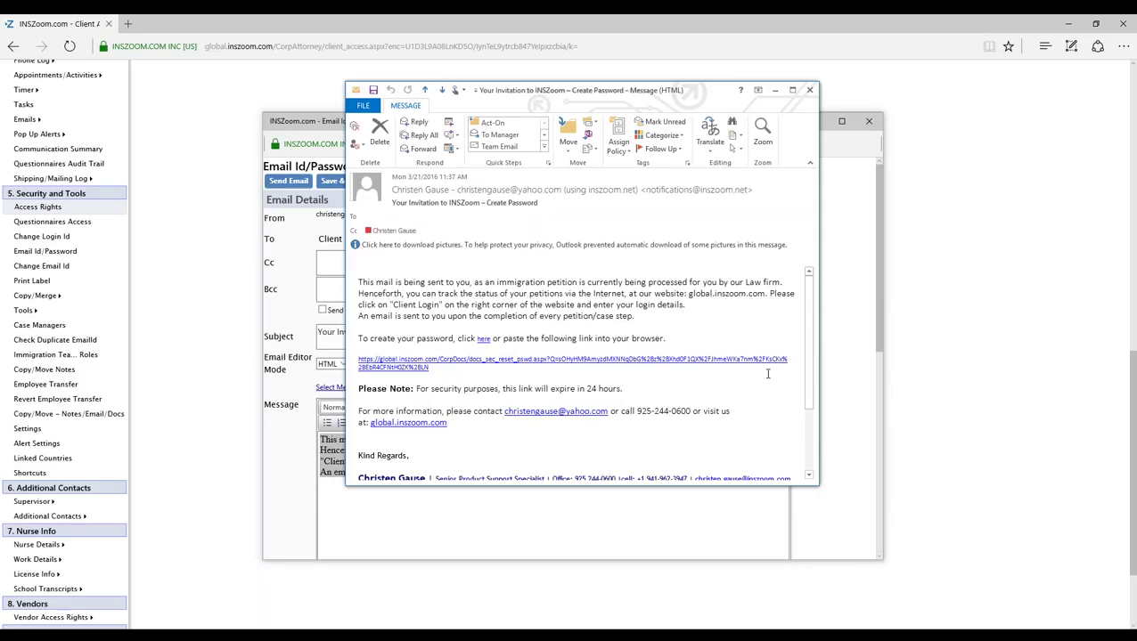
click(810, 91)
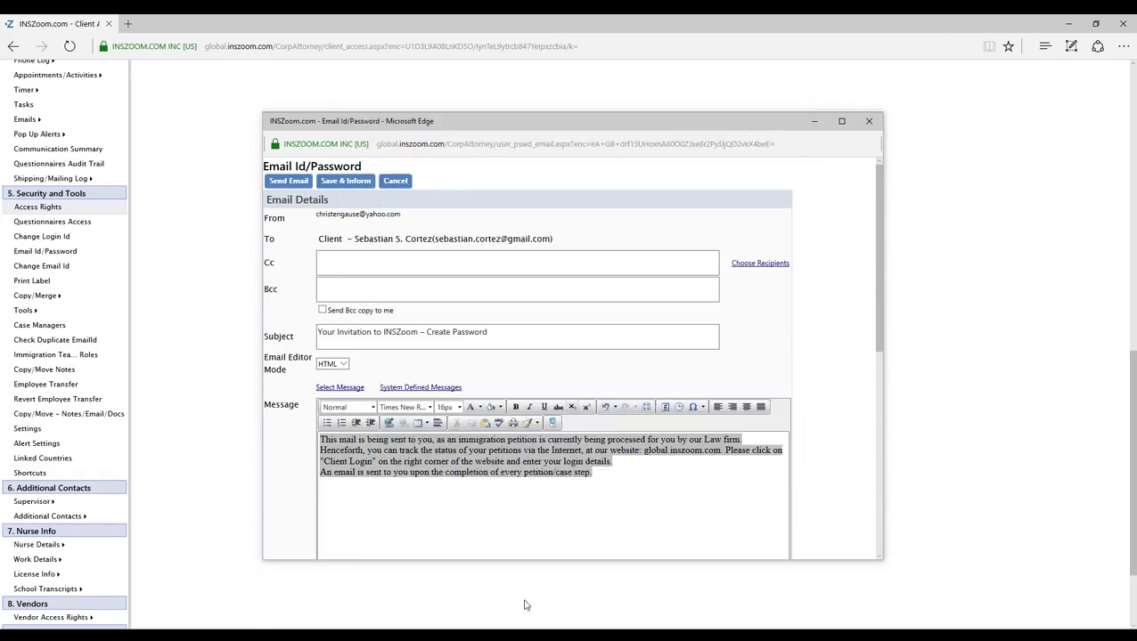
click(869, 123)
Step: Leave the client's Access Rights page for the organization settings and open the Organization Tools overview
scroll(593, 383, down, 3)
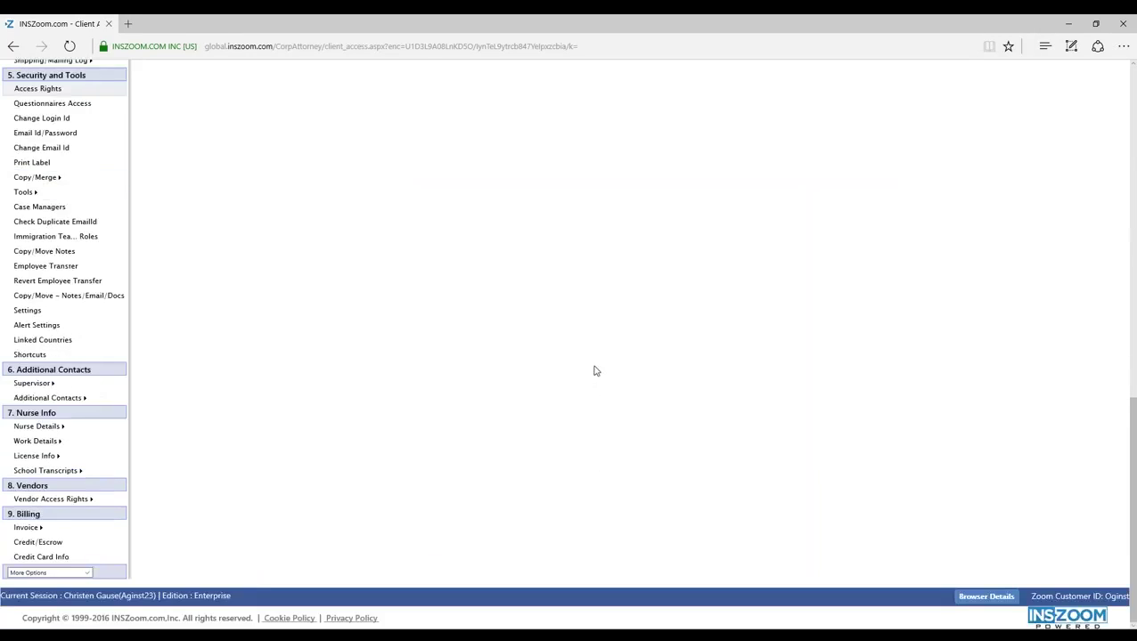
scroll(116, 432, up, 5)
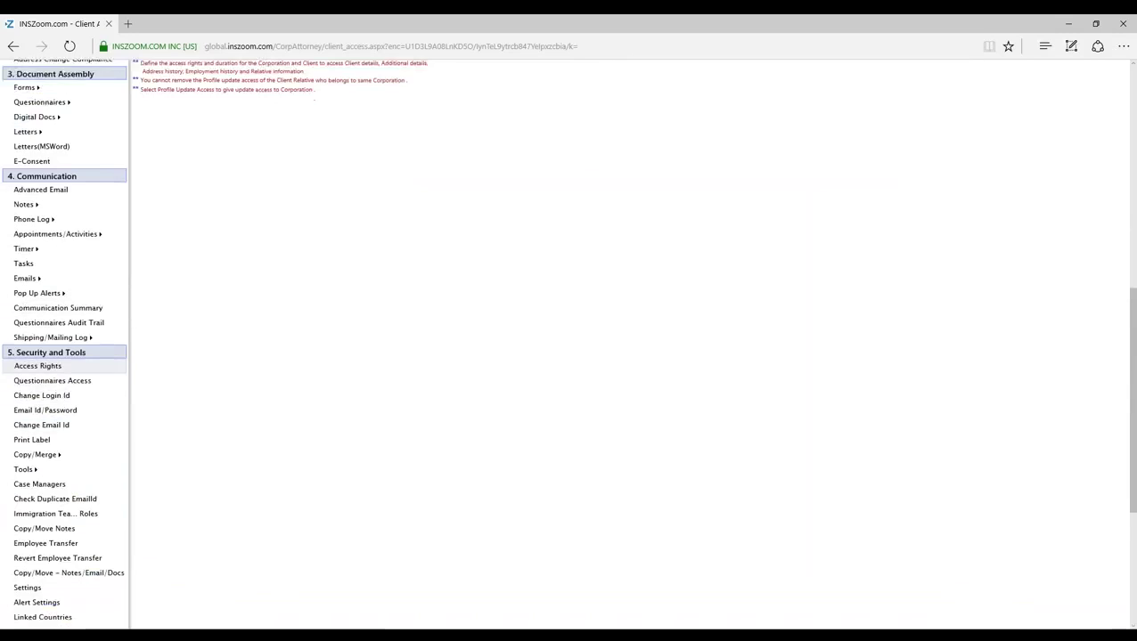
scroll(39, 370, down, 1)
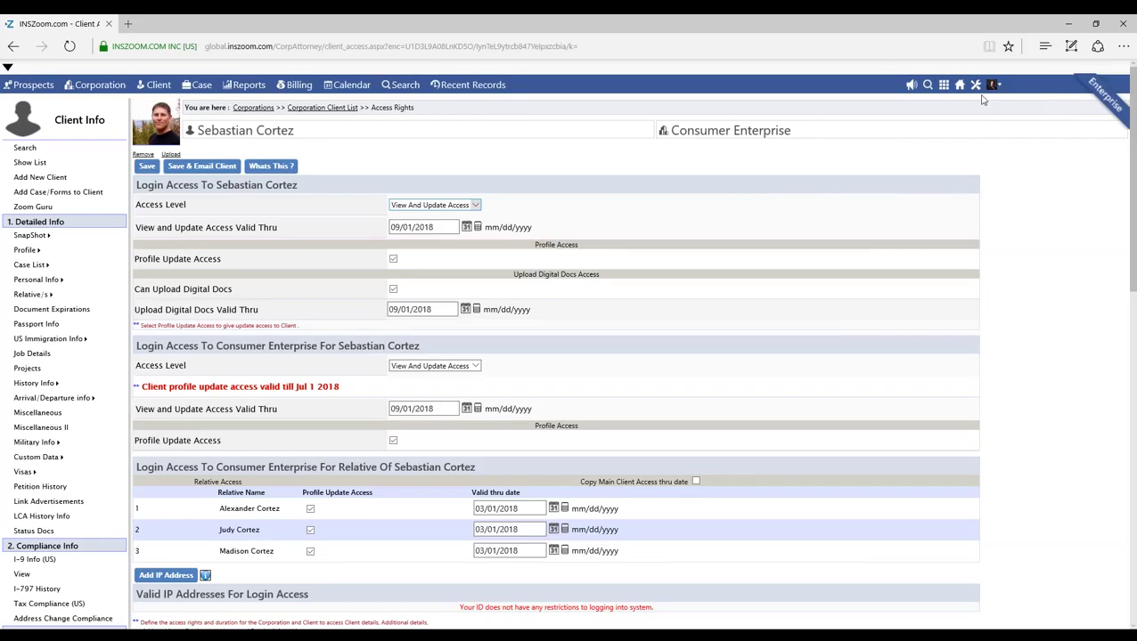
mouse_move(975, 88)
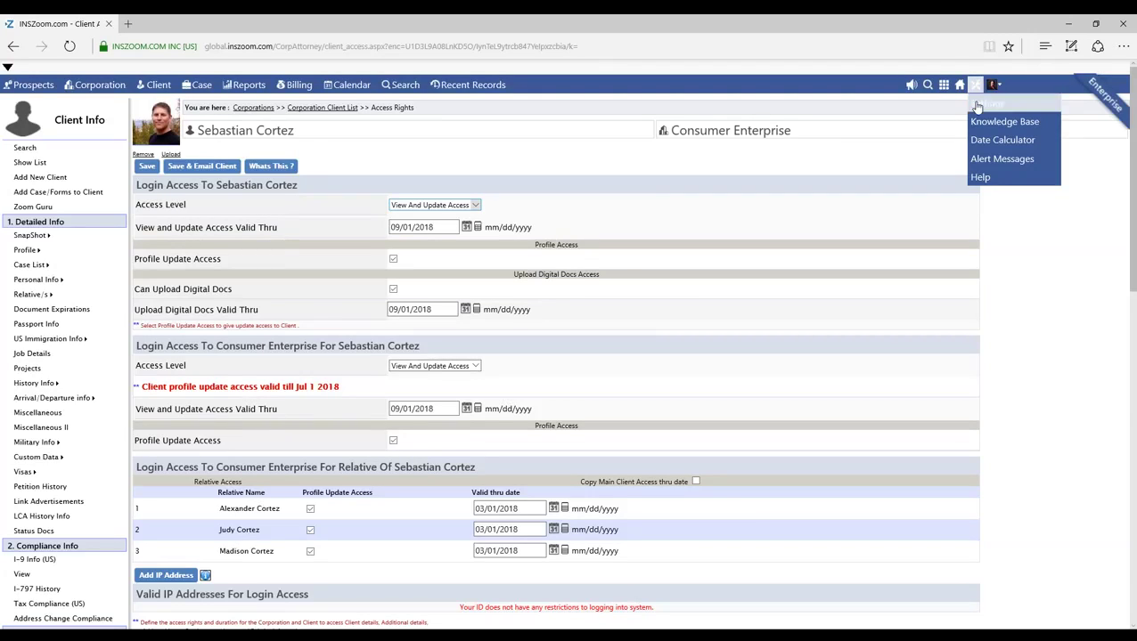
click(980, 106)
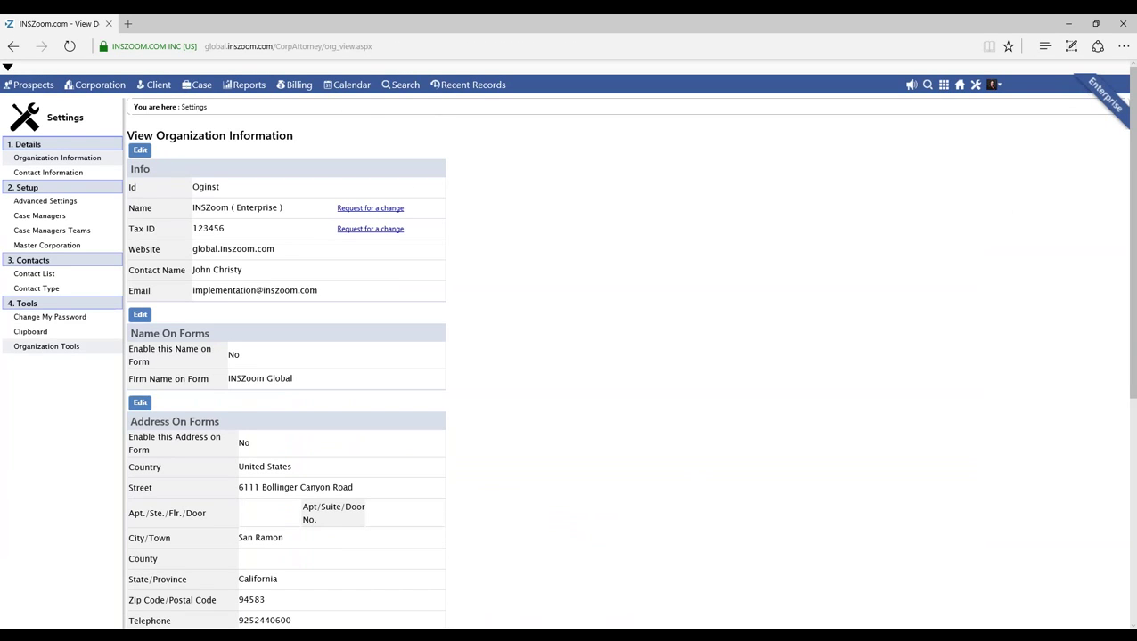
click(43, 346)
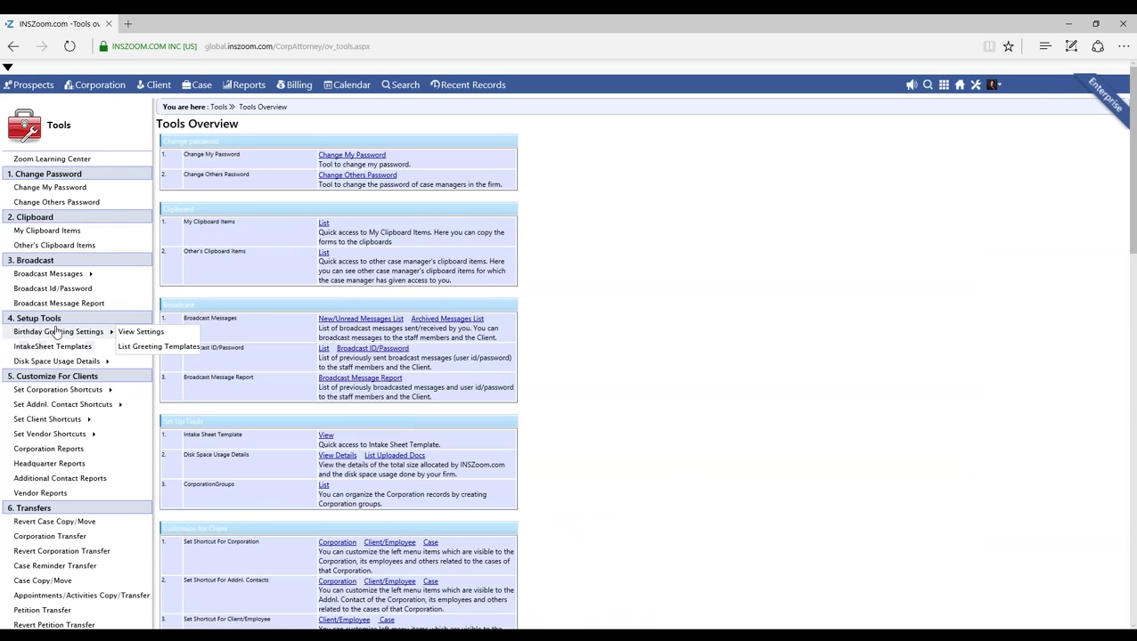
Step: Open the Client Shortcuts page under Set Client Shortcuts to customize the client/employee tabs for all clients
scroll(662, 294, down, 2)
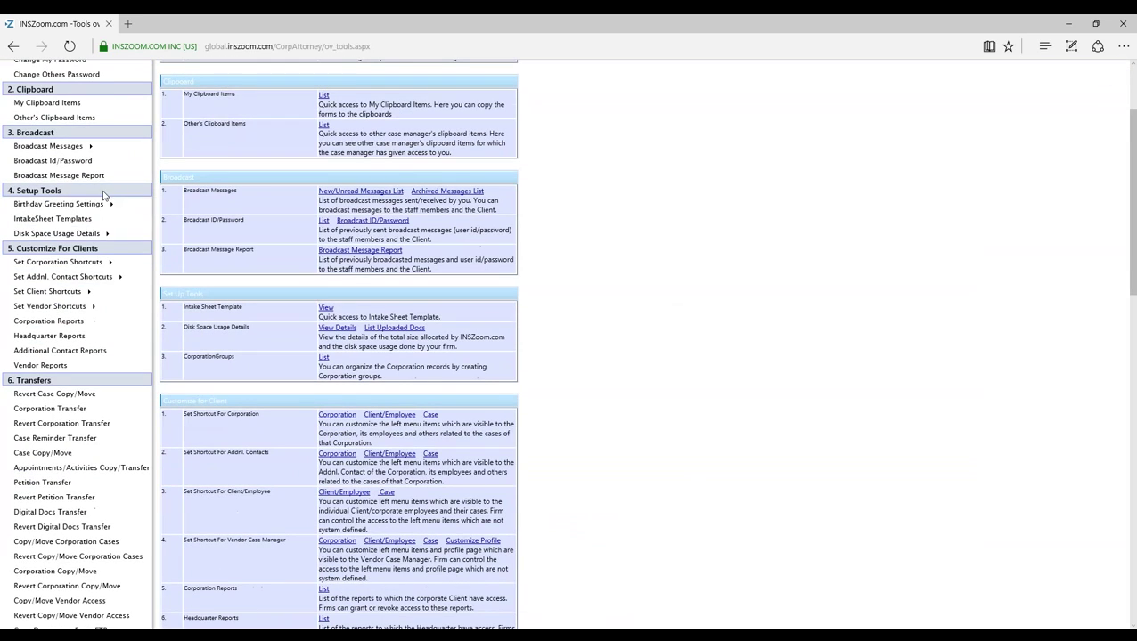
mouse_move(98, 233)
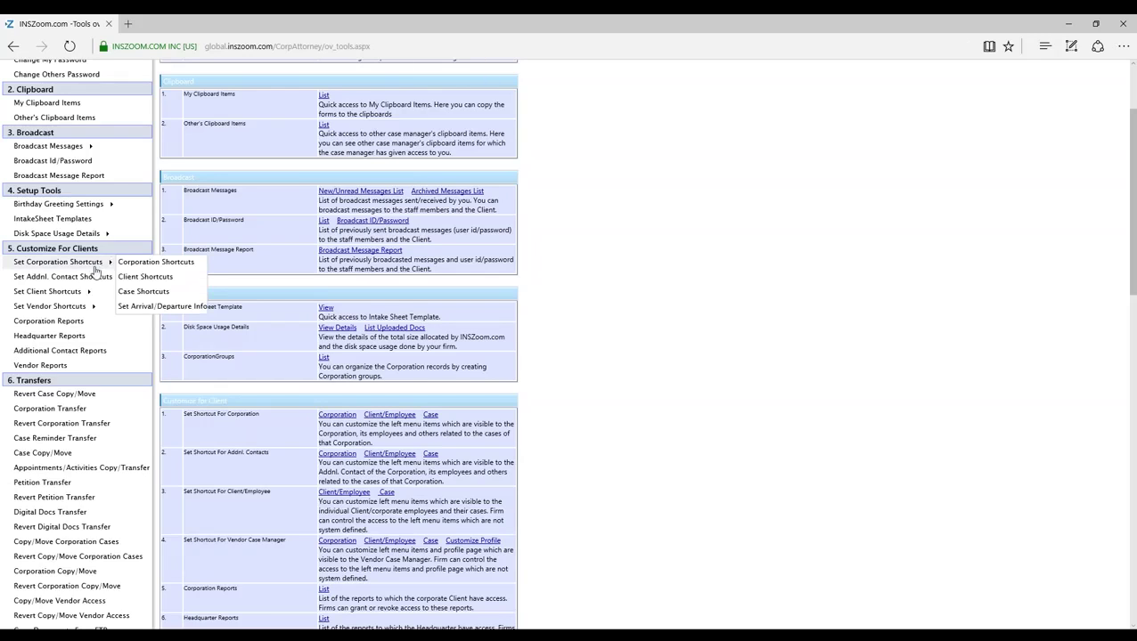
mouse_move(96, 284)
mouse_move(43, 294)
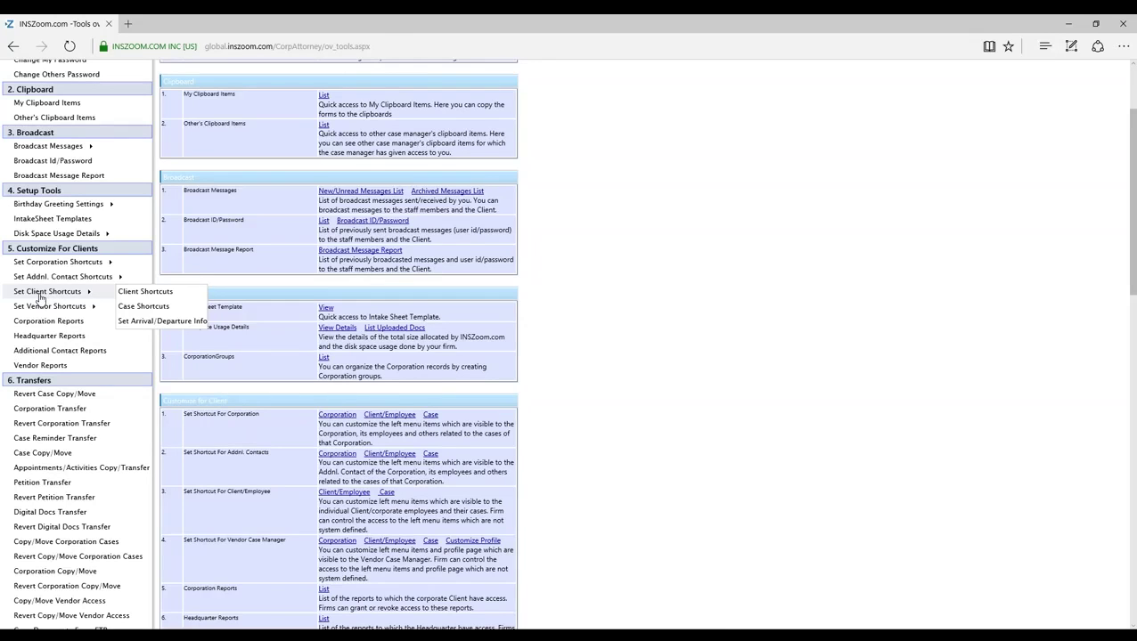
scroll(39, 300, up, 1)
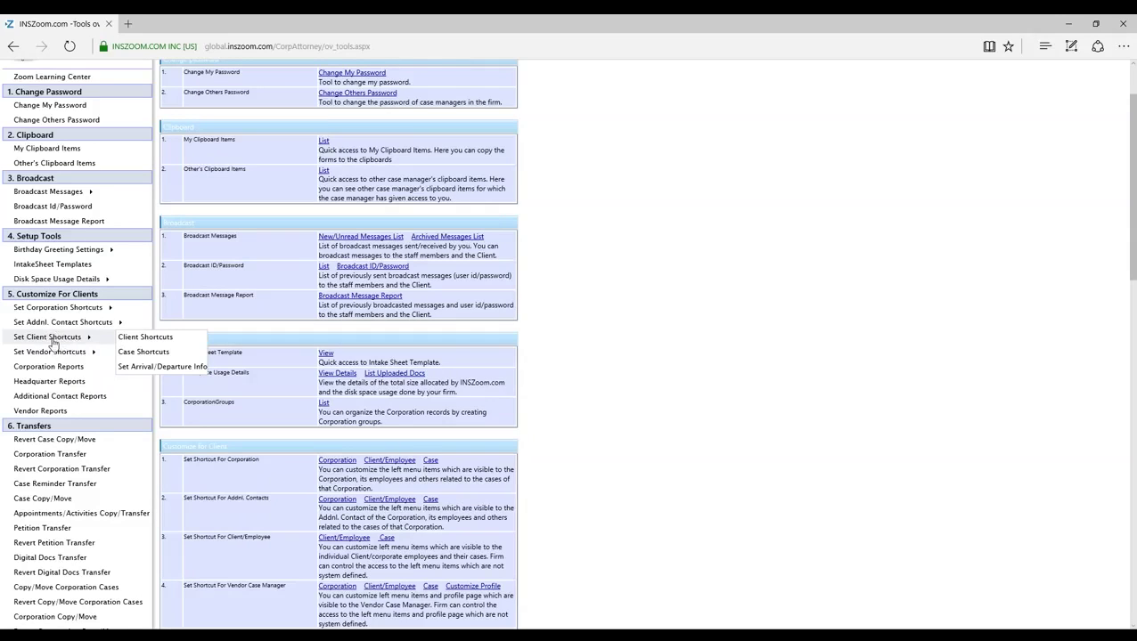
click(157, 343)
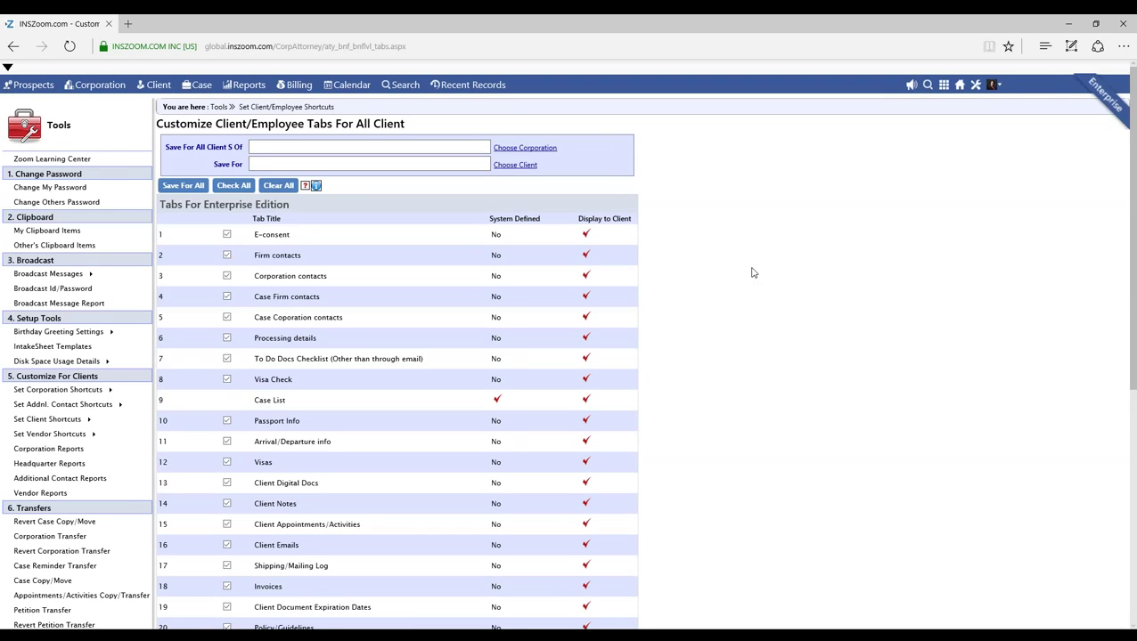
Step: Deselect Case Request, News, Policy/Guidelines, Invoices, Client Emails and Client Notes in the tab list for all clients
scroll(757, 271, down, 1)
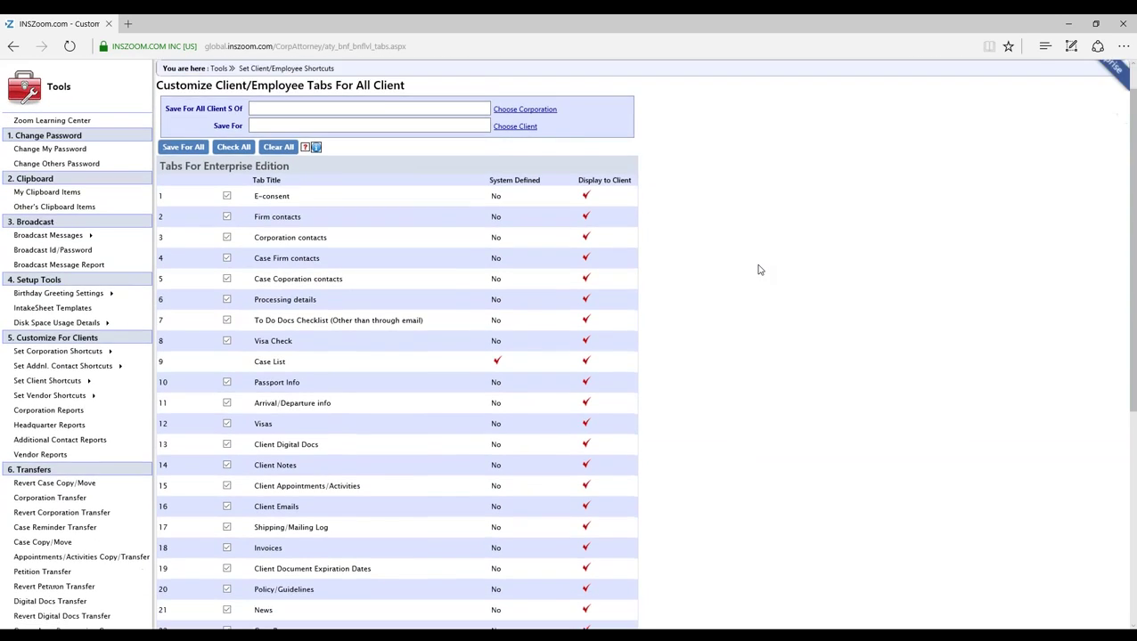
scroll(758, 270, down, 2)
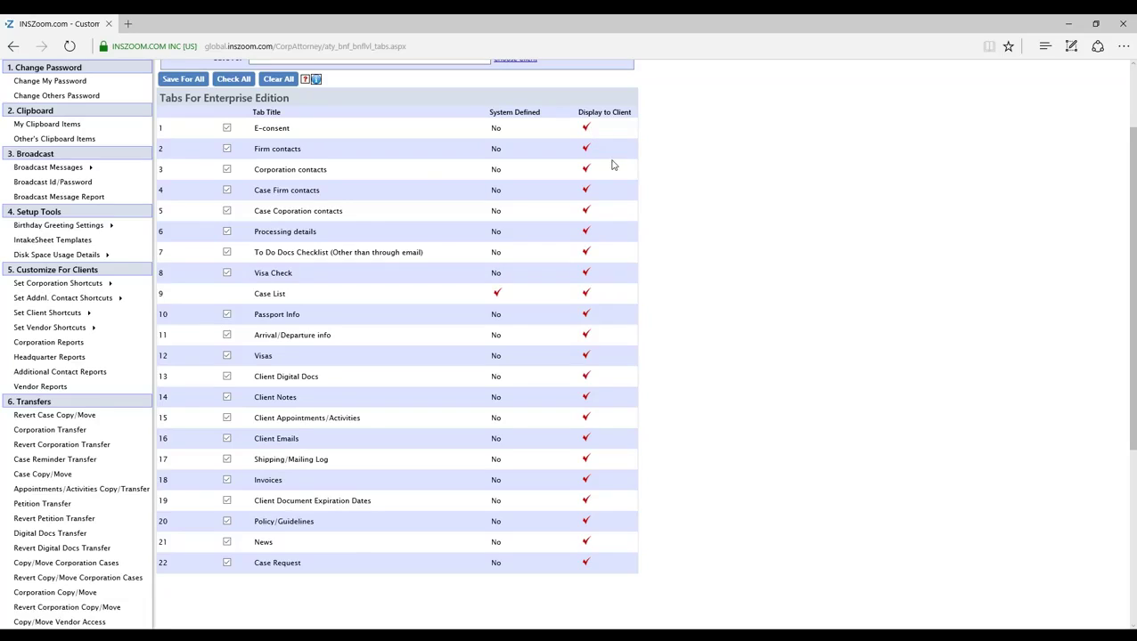
click(227, 565)
click(227, 543)
click(227, 522)
click(227, 481)
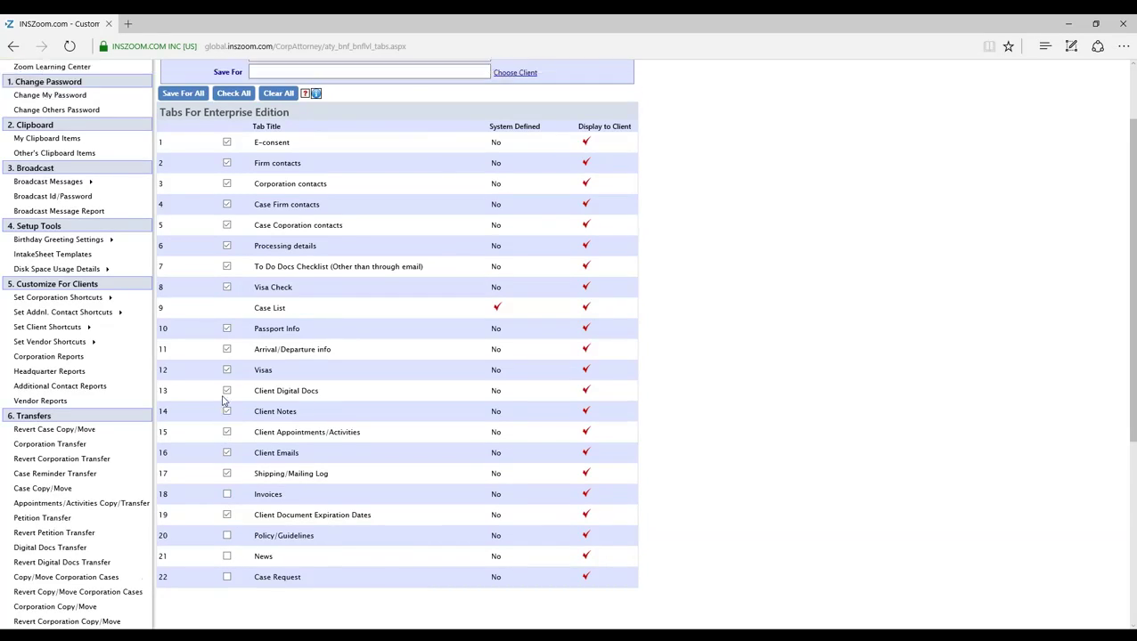
scroll(223, 401, up, 3)
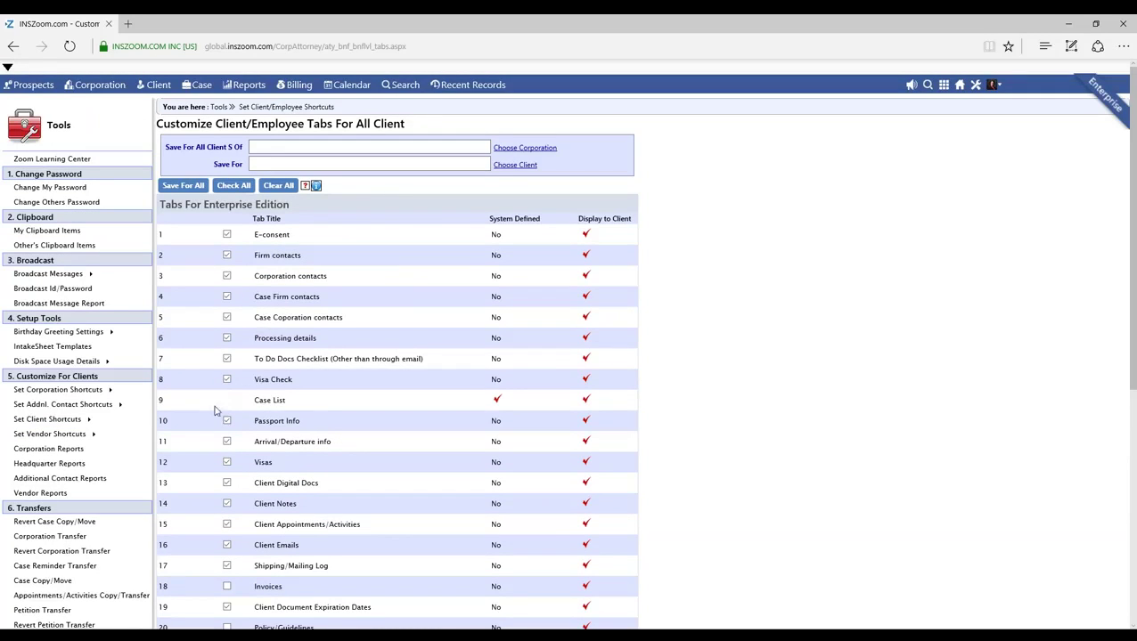
click(227, 545)
click(227, 504)
Step: Choose Consumer Enterprise as the corporation whose employees' client-level tabs are customized
click(513, 150)
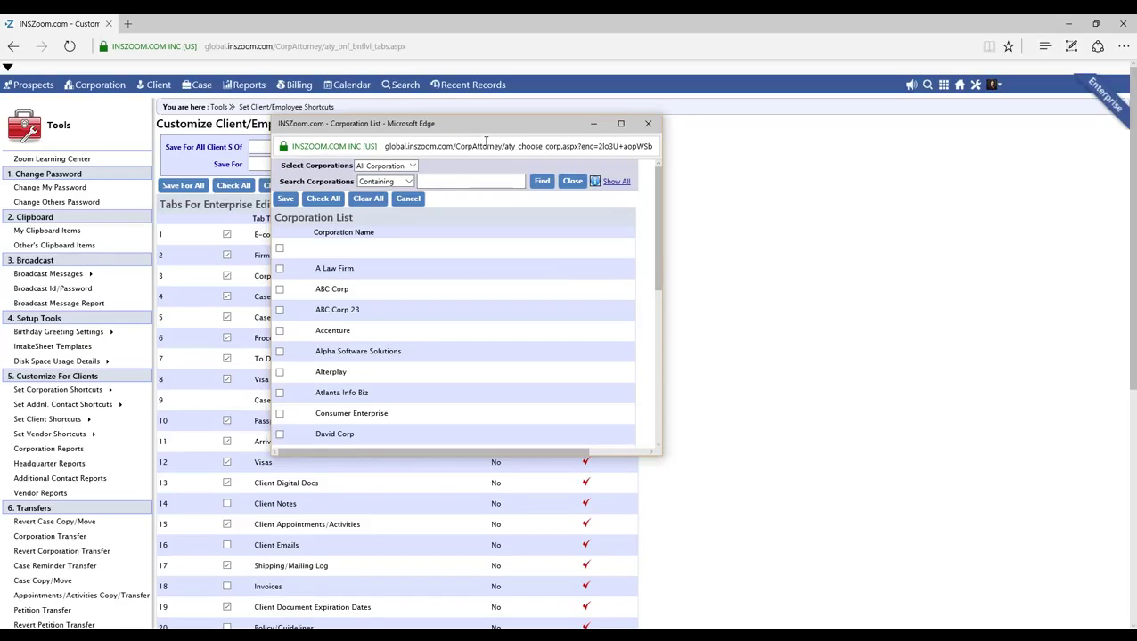
click(279, 415)
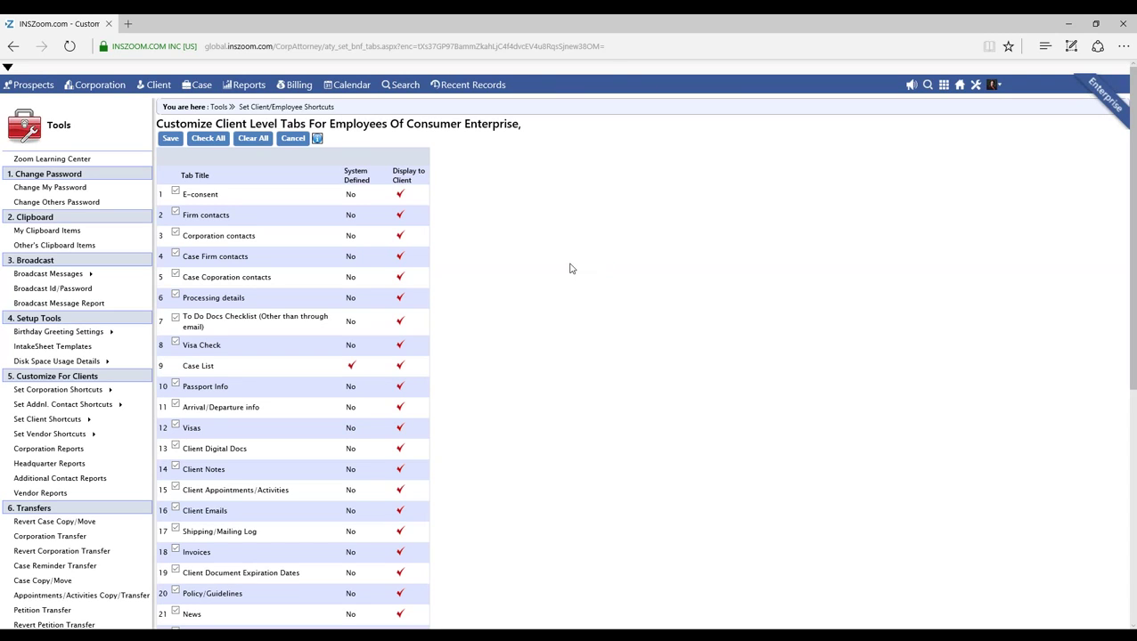
scroll(561, 273, down, 3)
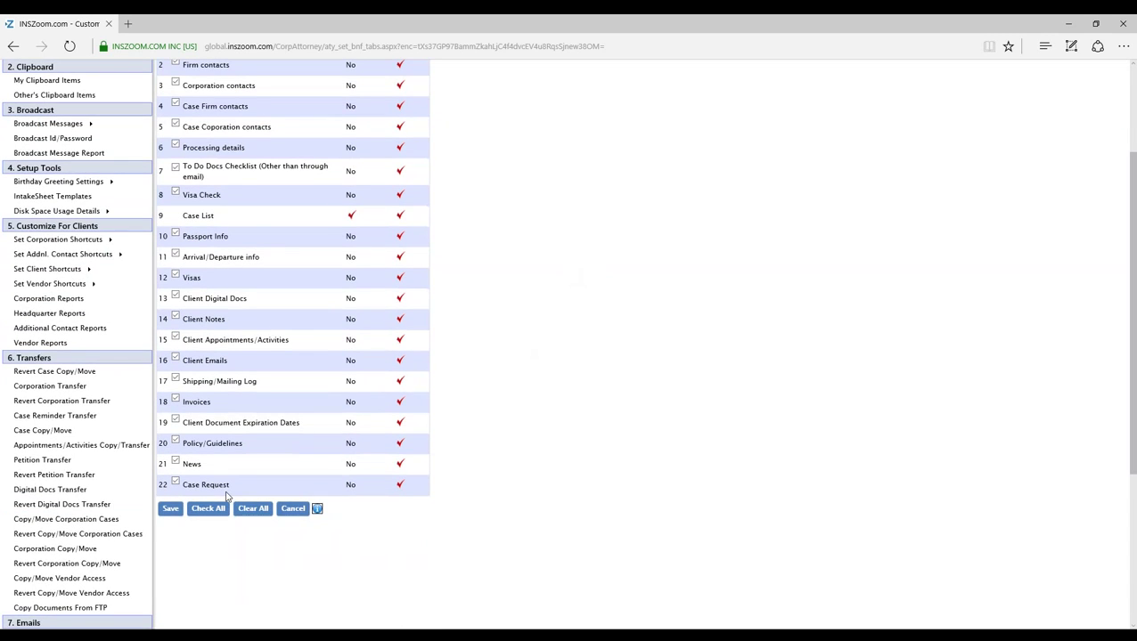
Step: Deselect Case Request, News, Policy/Guidelines, Client Notes and Client Emails for Consumer Enterprise employees, and save the tab settings
click(175, 483)
click(176, 462)
click(176, 442)
scroll(514, 437, up, 2)
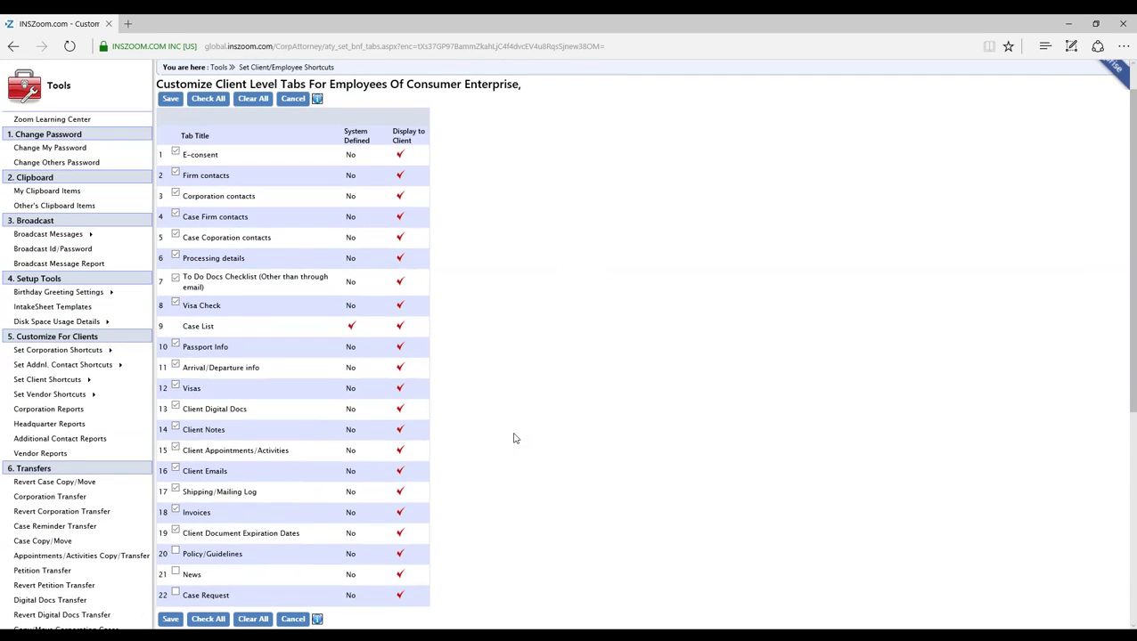
scroll(513, 443, up, 1)
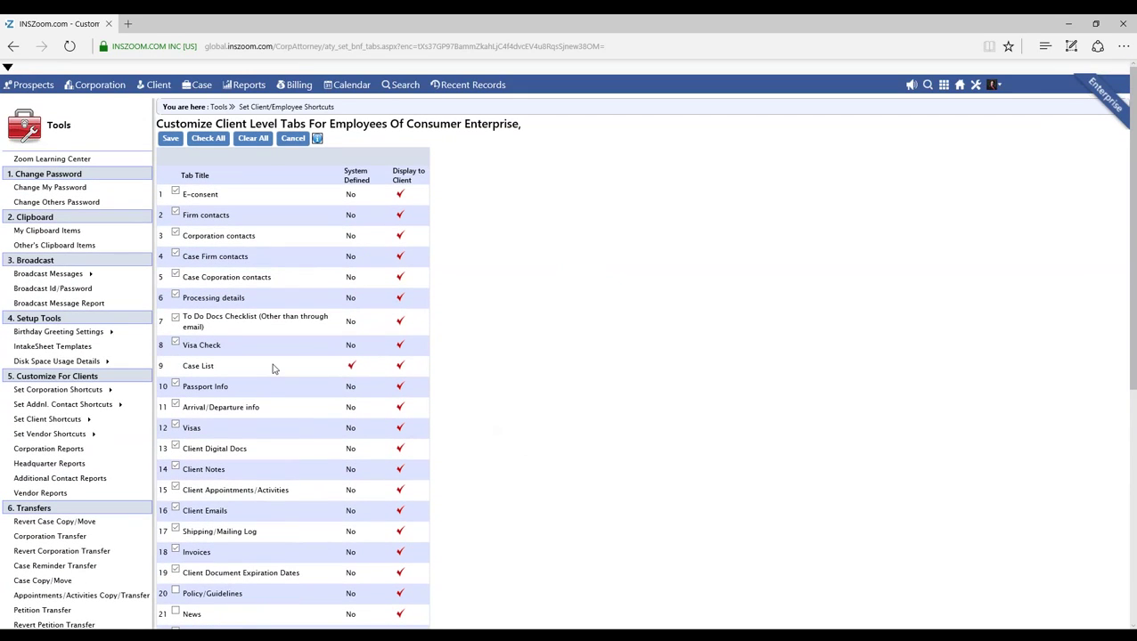
click(175, 467)
click(176, 510)
click(171, 140)
click(525, 385)
drag(520, 126, 406, 125)
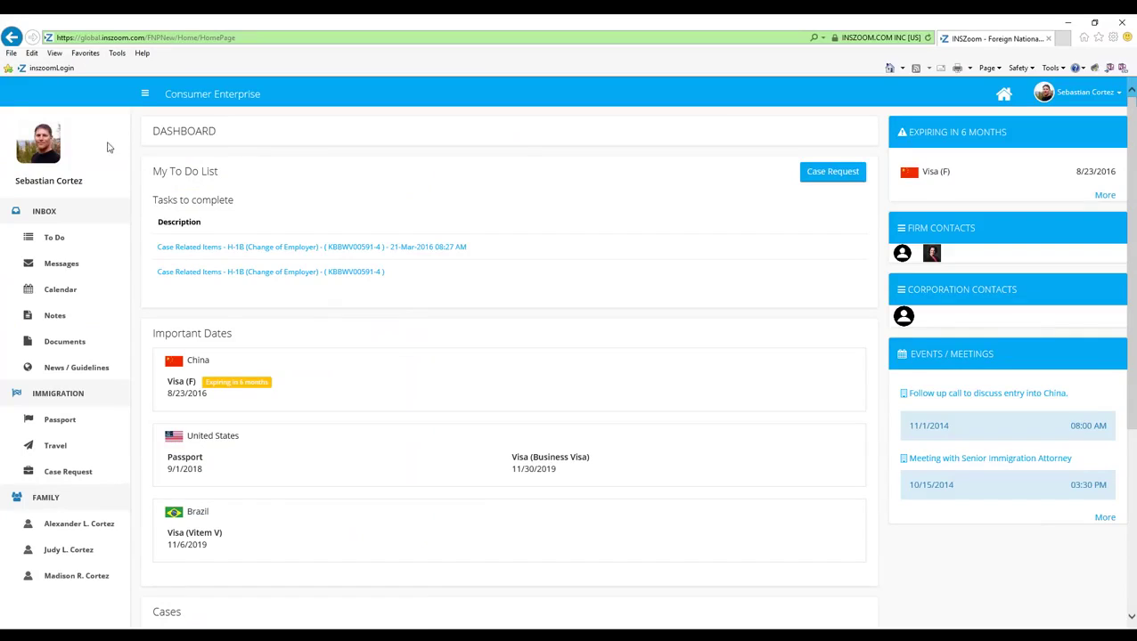
Step: Reload the foreign national portal and check the client's navigation entries and dashboard sections
click(927, 37)
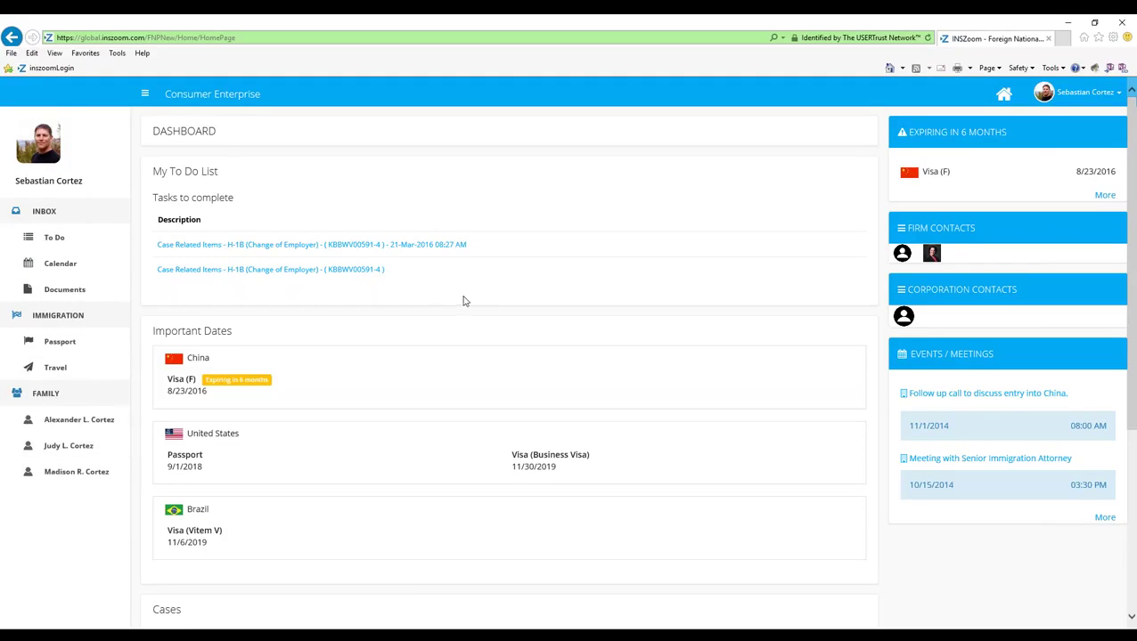
scroll(462, 299, down, 3)
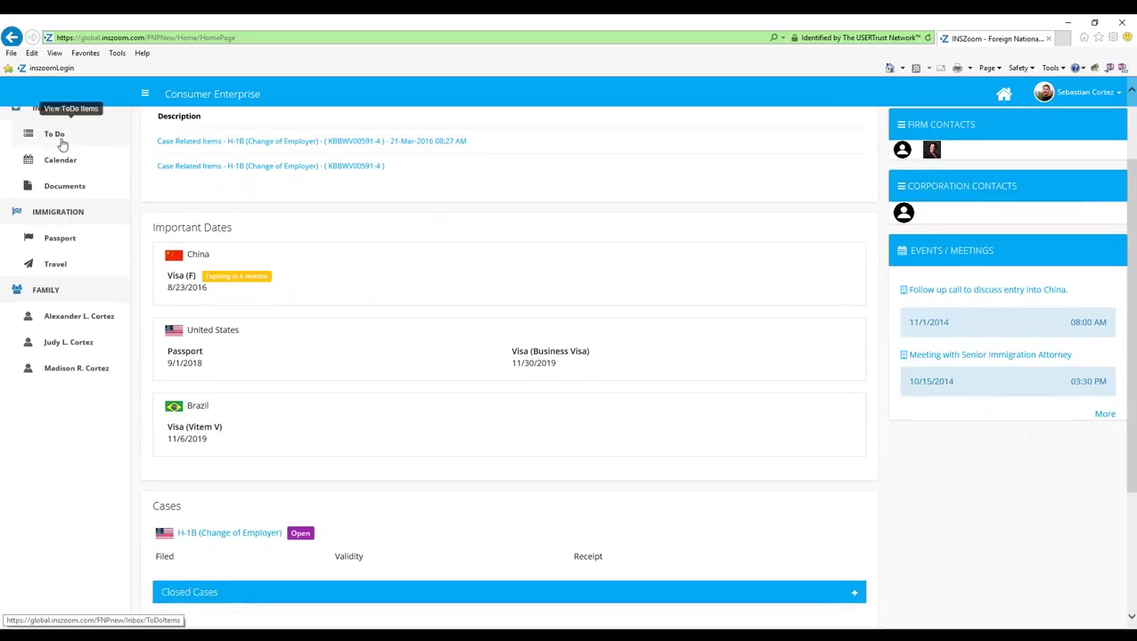
scroll(361, 359, up, 3)
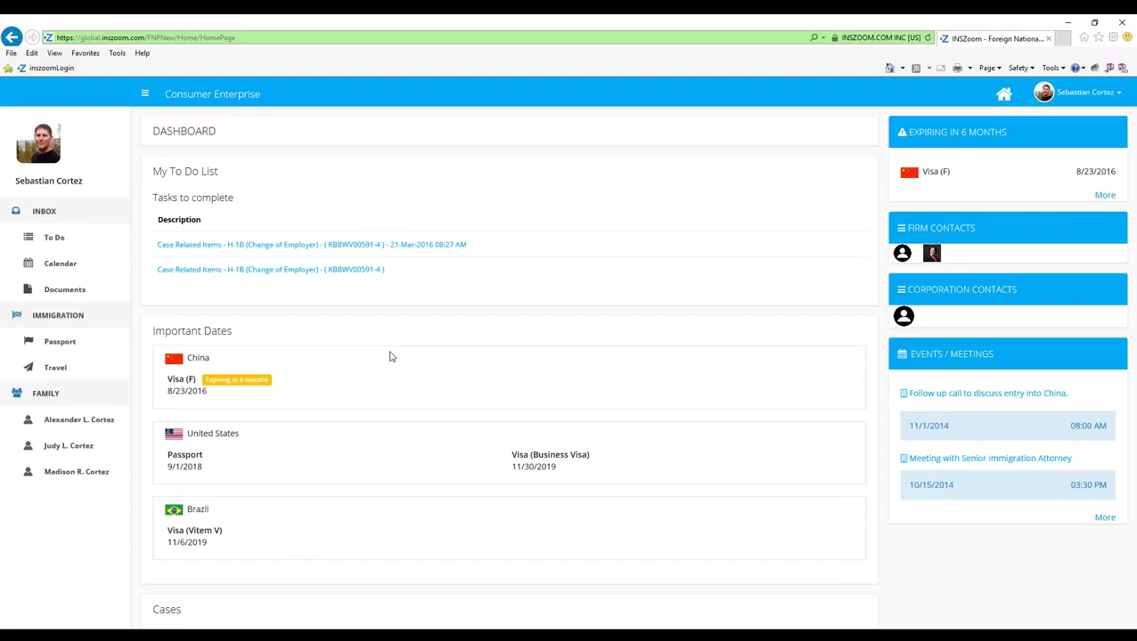
scroll(405, 353, down, 2)
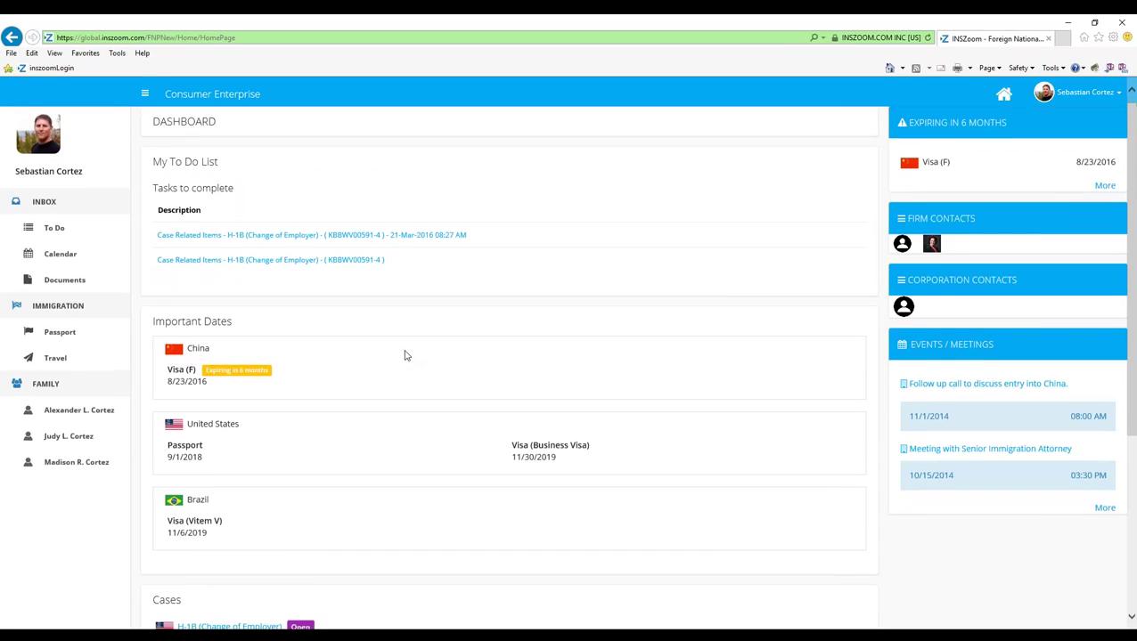
scroll(408, 350, down, 5)
scroll(406, 350, up, 8)
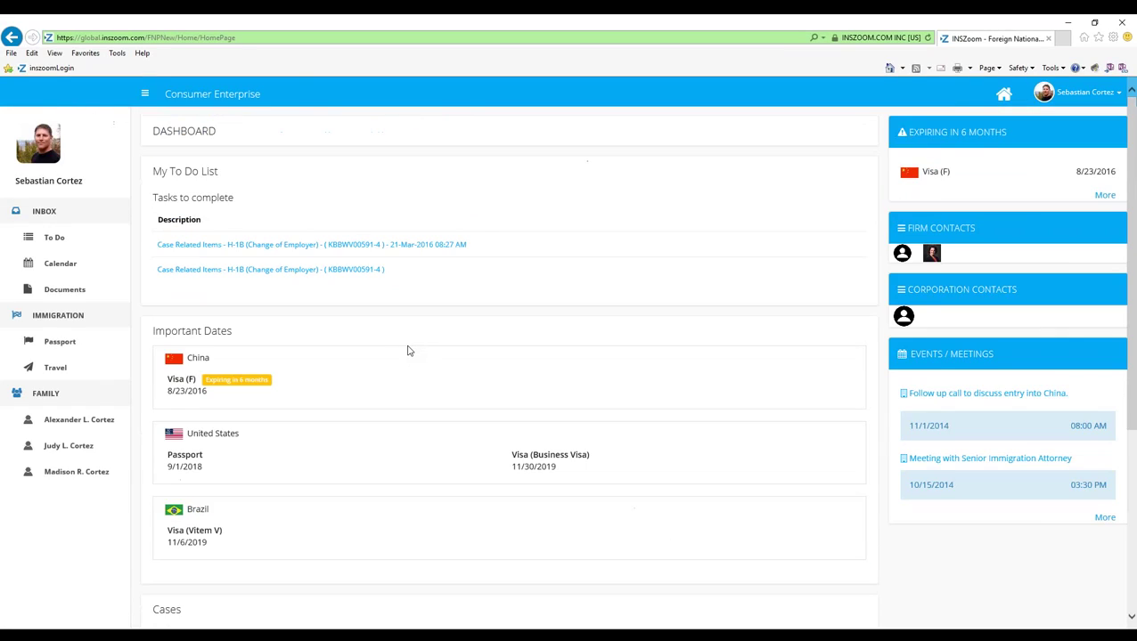